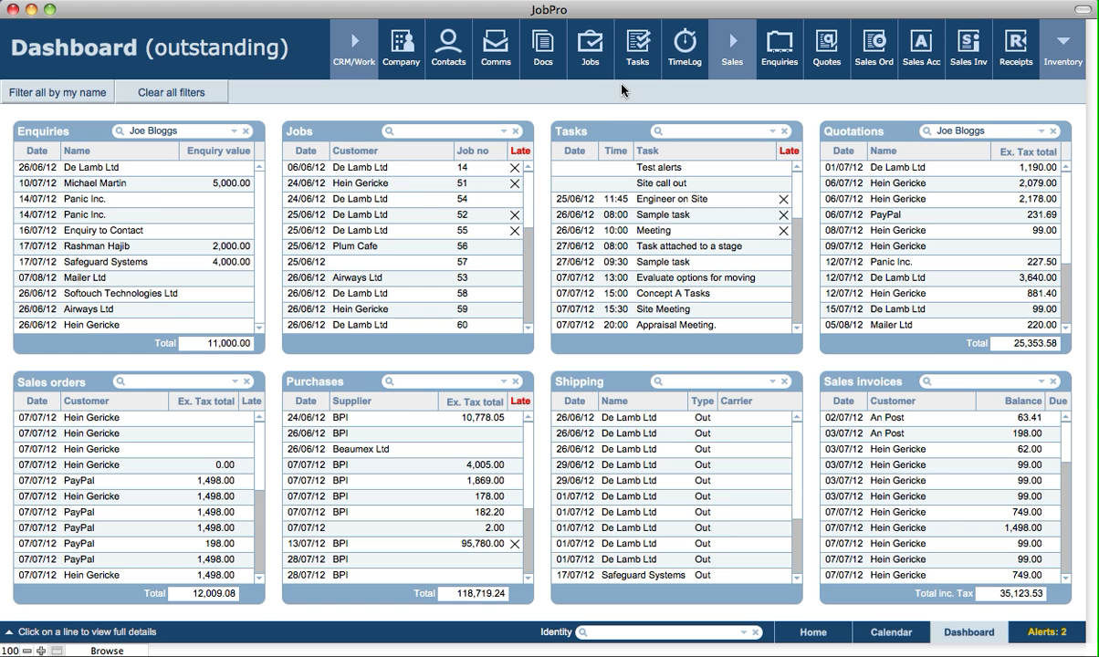
Step: View the tasks related to the current enquiry in the Enquiries module
{"action": "left_click", "coordinate": [635, 64]}
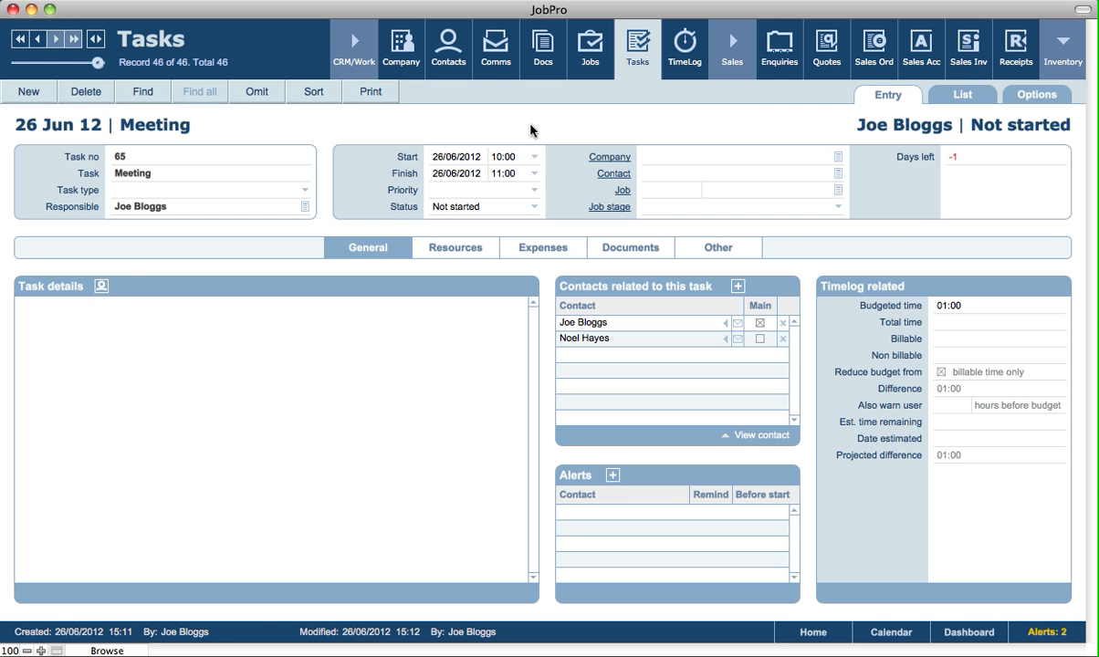
{"action": "left_click", "coordinate": [774, 68]}
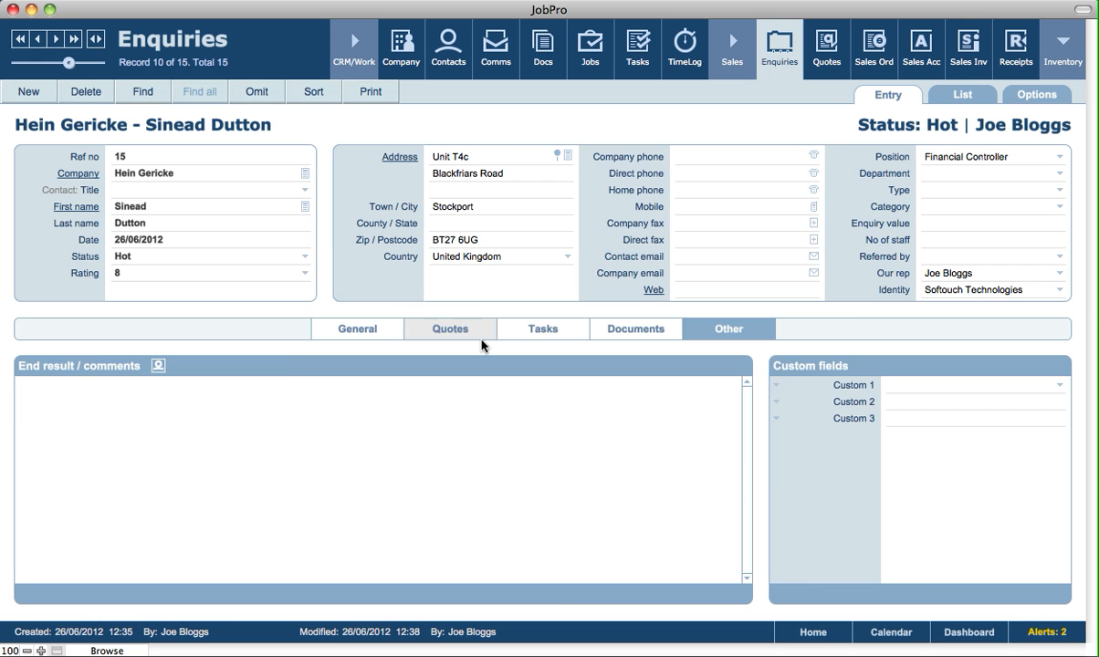
{"action": "left_click", "coordinate": [539, 332]}
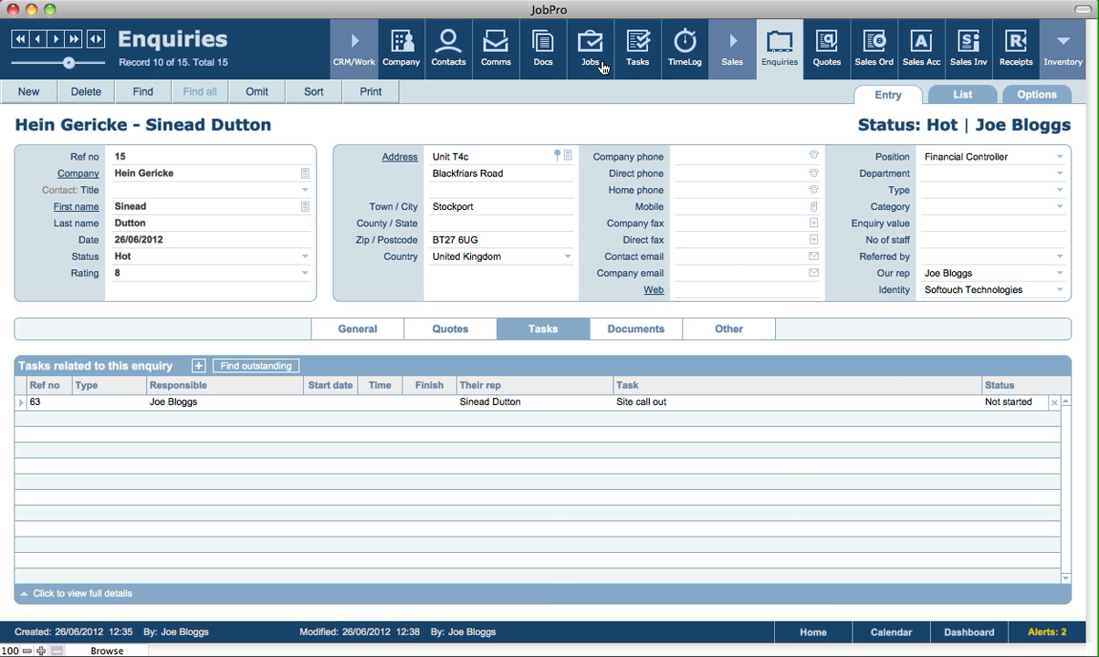
Step: Create a new task in the Tasks module and add the first listed employee as a second related contact
{"action": "left_click", "coordinate": [638, 55]}
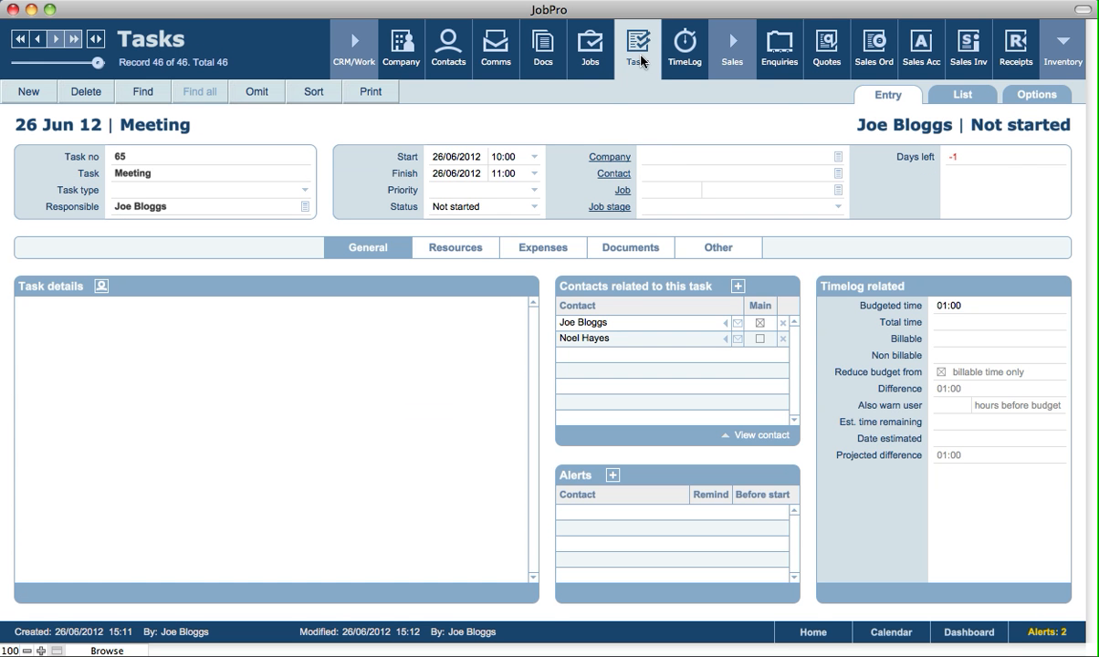
{"action": "left_click", "coordinate": [28, 92]}
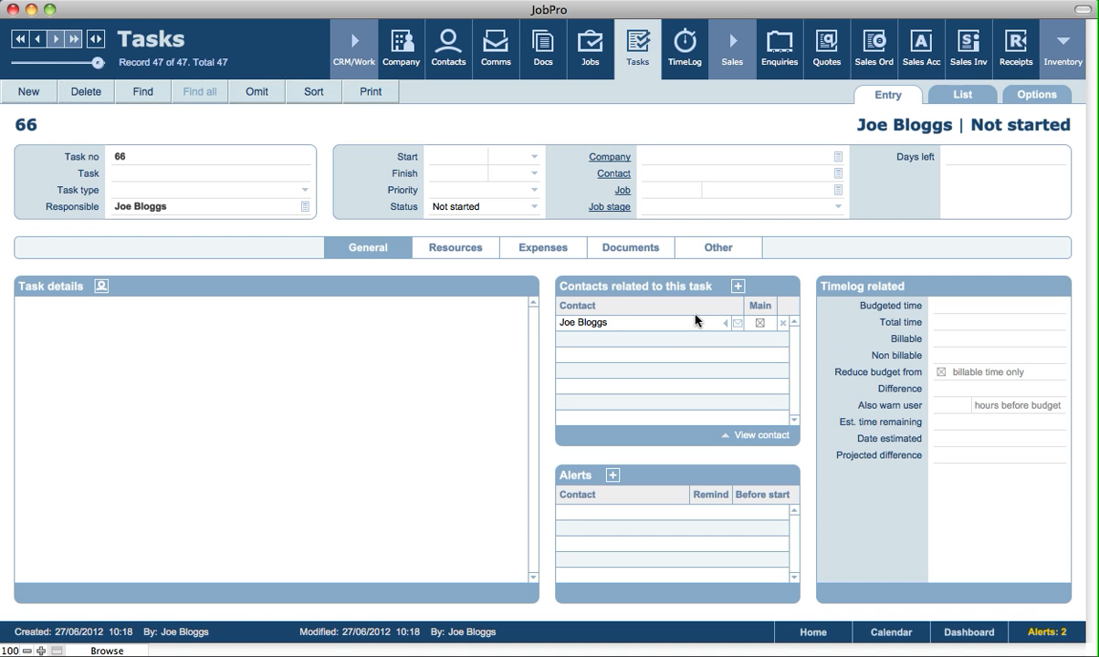
{"action": "left_click", "coordinate": [737, 285]}
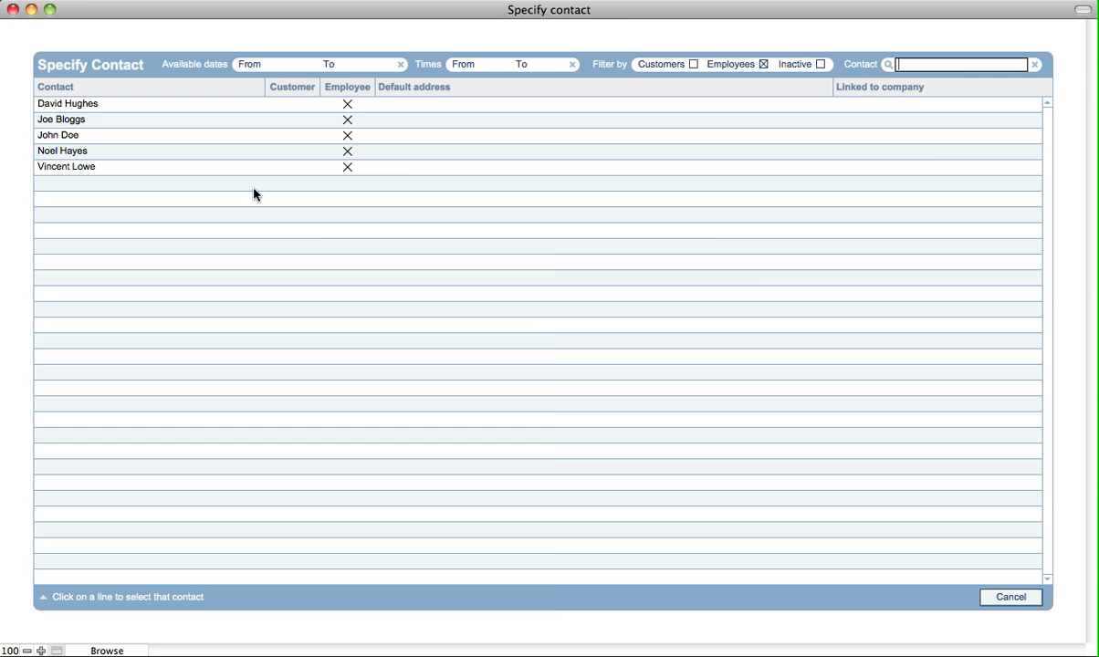
{"action": "left_click", "coordinate": [73, 103]}
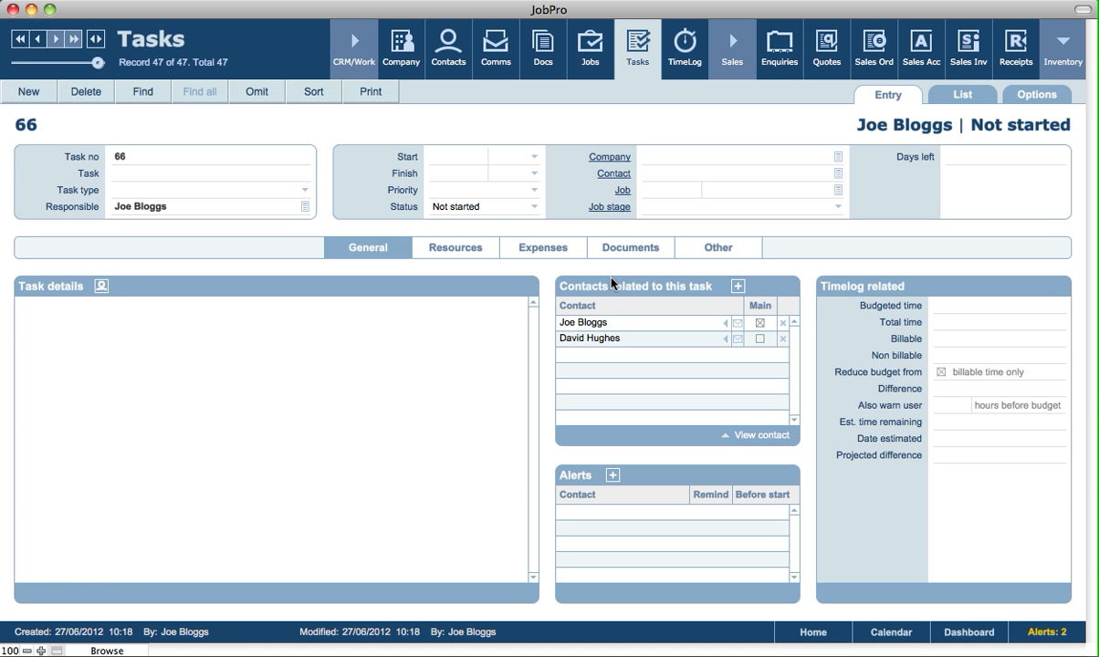
Step: Name the new task "Sales Meeting" and set its task type to Meeting
{"action": "left_click", "coordinate": [143, 174]}
{"action": "type", "text": "Meeting"}
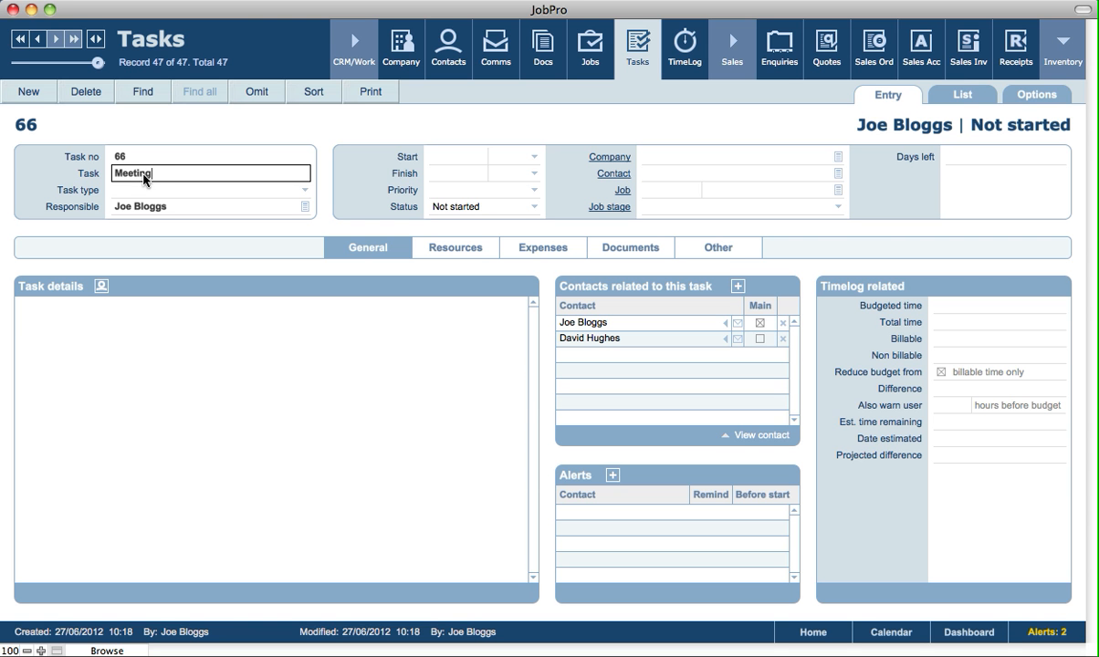
{"action": "left_click", "coordinate": [377, 133]}
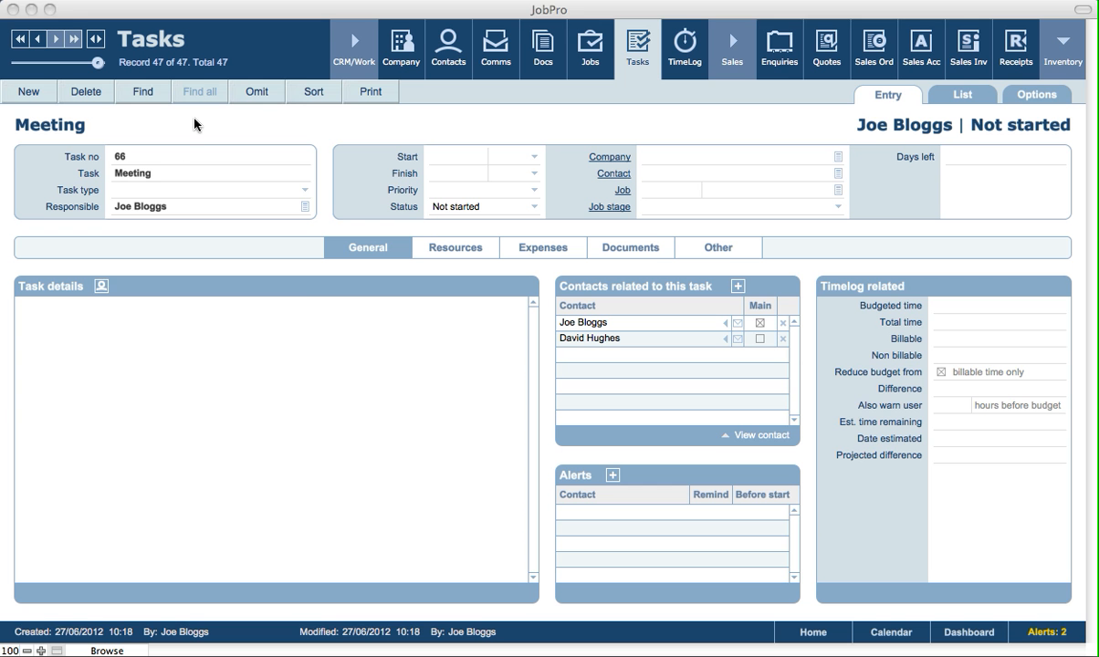
{"action": "left_click", "coordinate": [130, 192]}
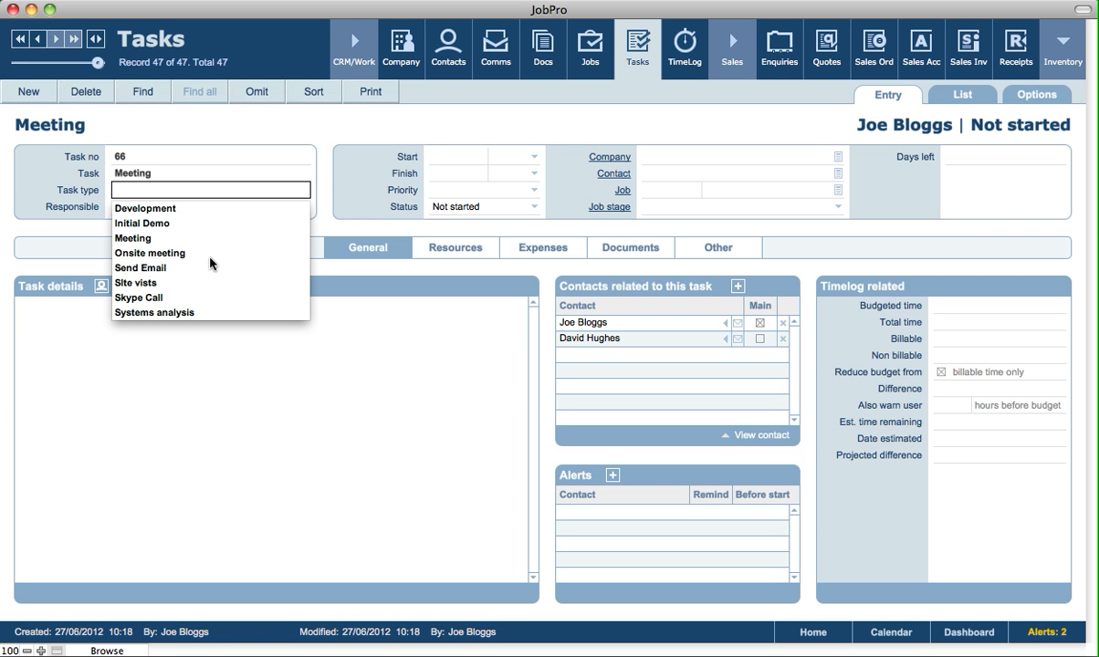
{"action": "left_click", "coordinate": [140, 238]}
{"action": "left_click", "coordinate": [115, 173]}
{"action": "type", "text": "Sales"}
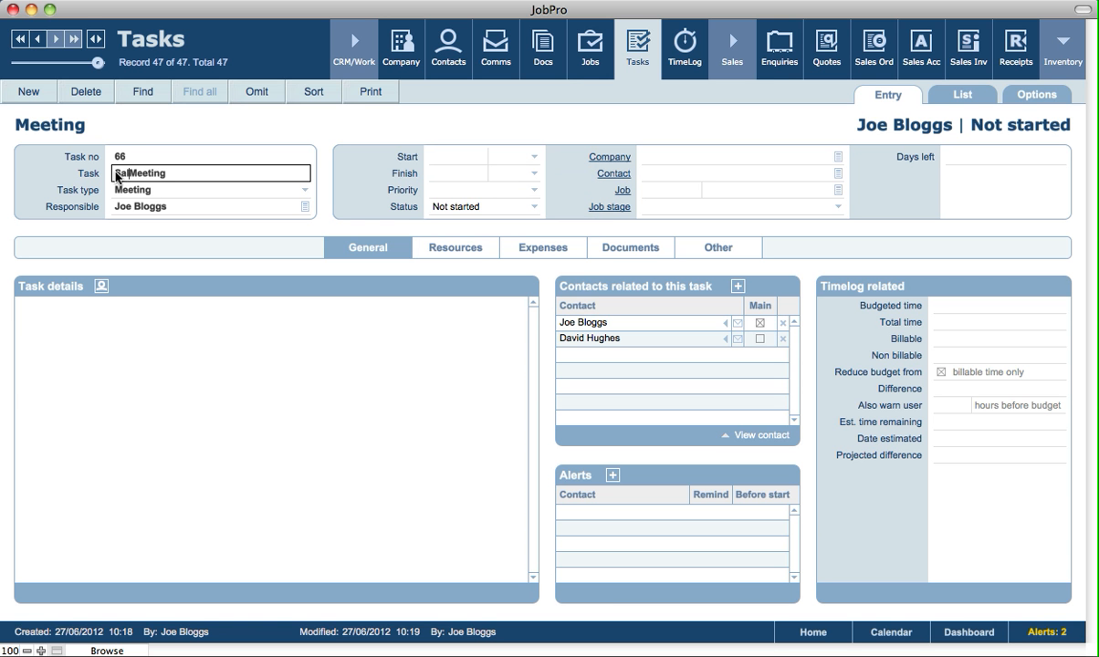
{"action": "left_click", "coordinate": [21, 182]}
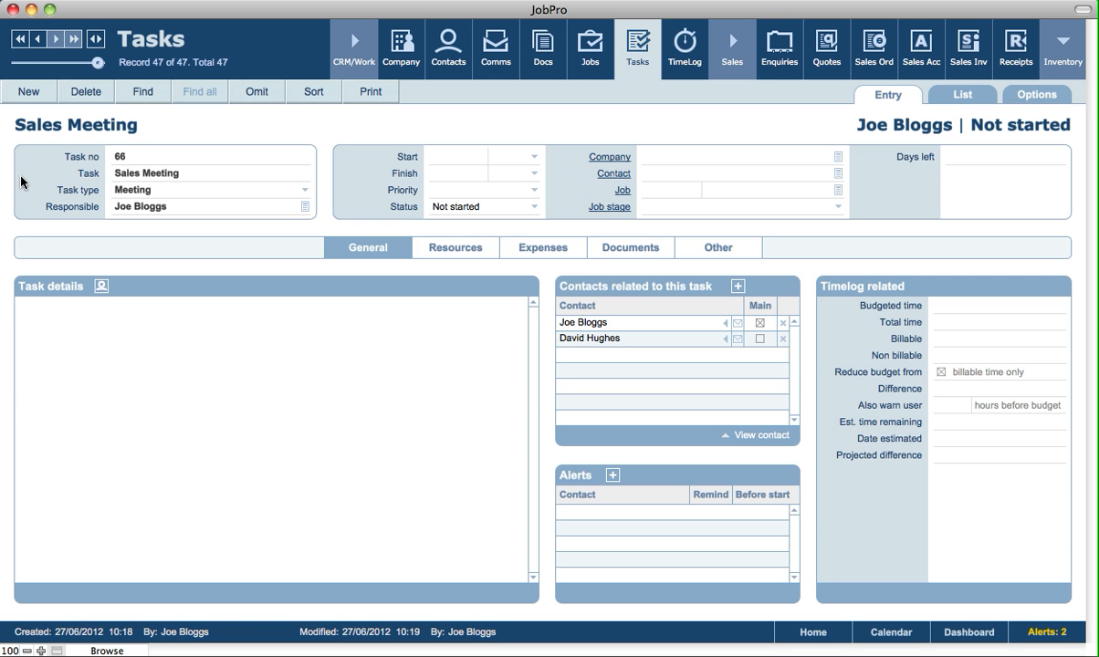
Step: Set the Sales Meeting task's start and finish dates to 28/06/2012
{"action": "left_click", "coordinate": [444, 156]}
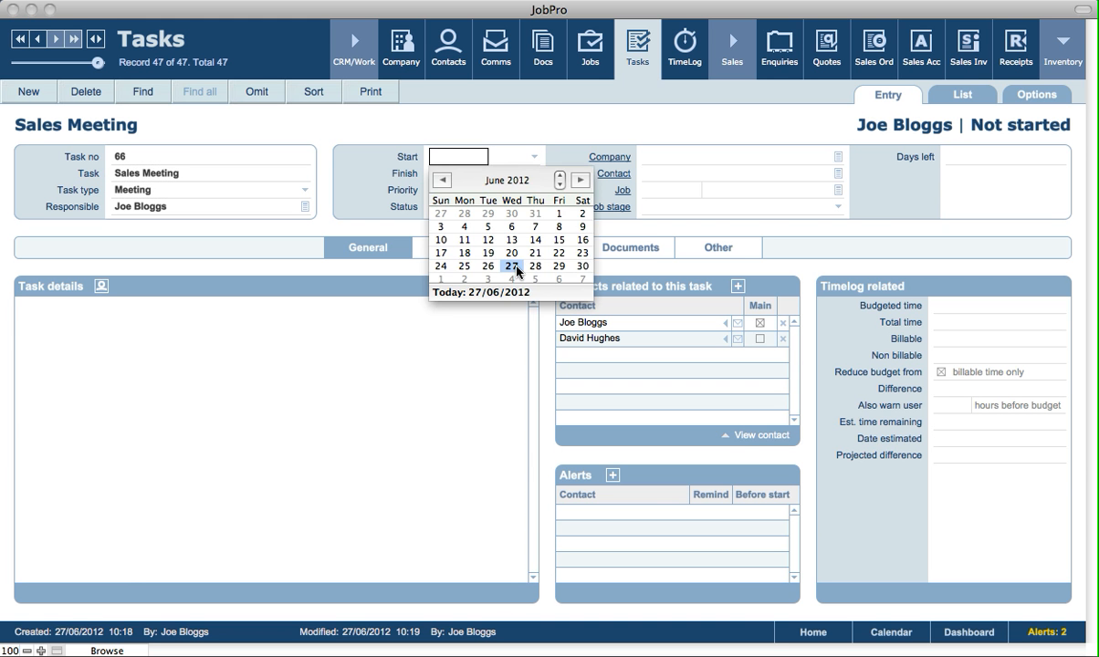
{"action": "left_click", "coordinate": [535, 266]}
{"action": "left_click", "coordinate": [454, 177]}
{"action": "left_click", "coordinate": [480, 126]}
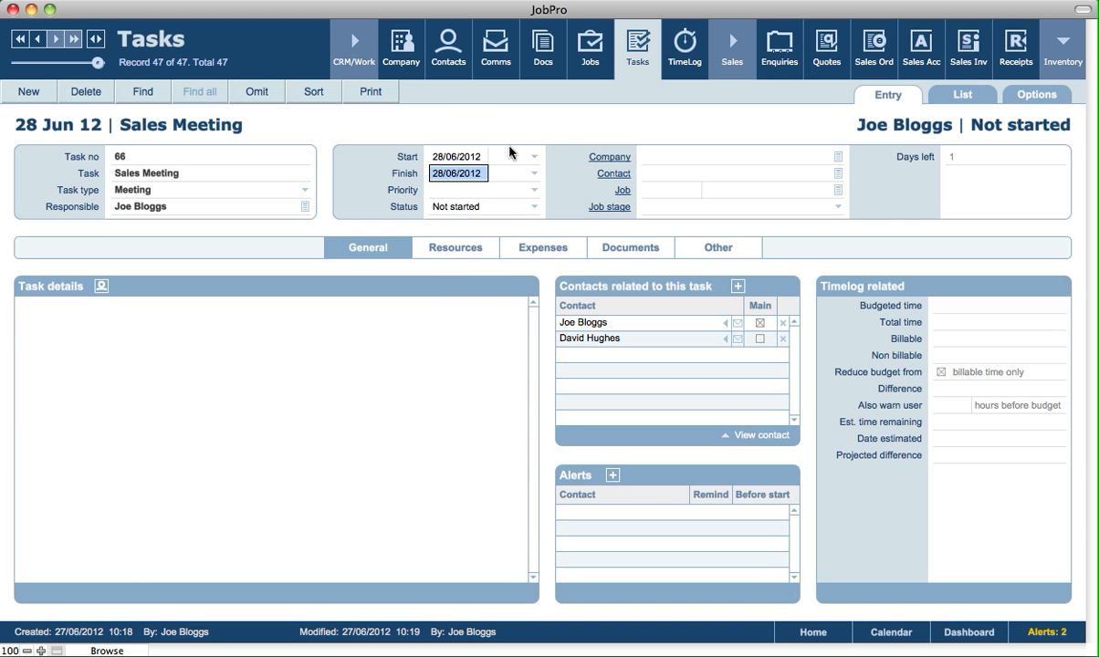
Step: Set the task's start time to 10:00 and its finish time to 11:00
{"action": "left_click", "coordinate": [509, 155]}
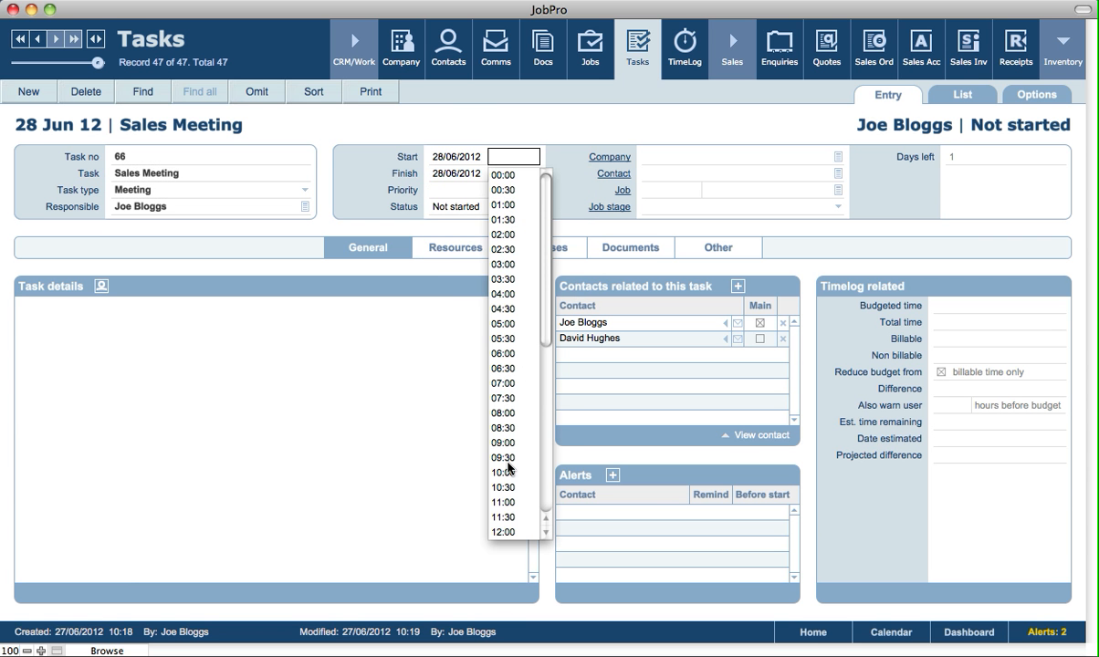
{"action": "left_click", "coordinate": [508, 473]}
{"action": "left_click", "coordinate": [514, 172]}
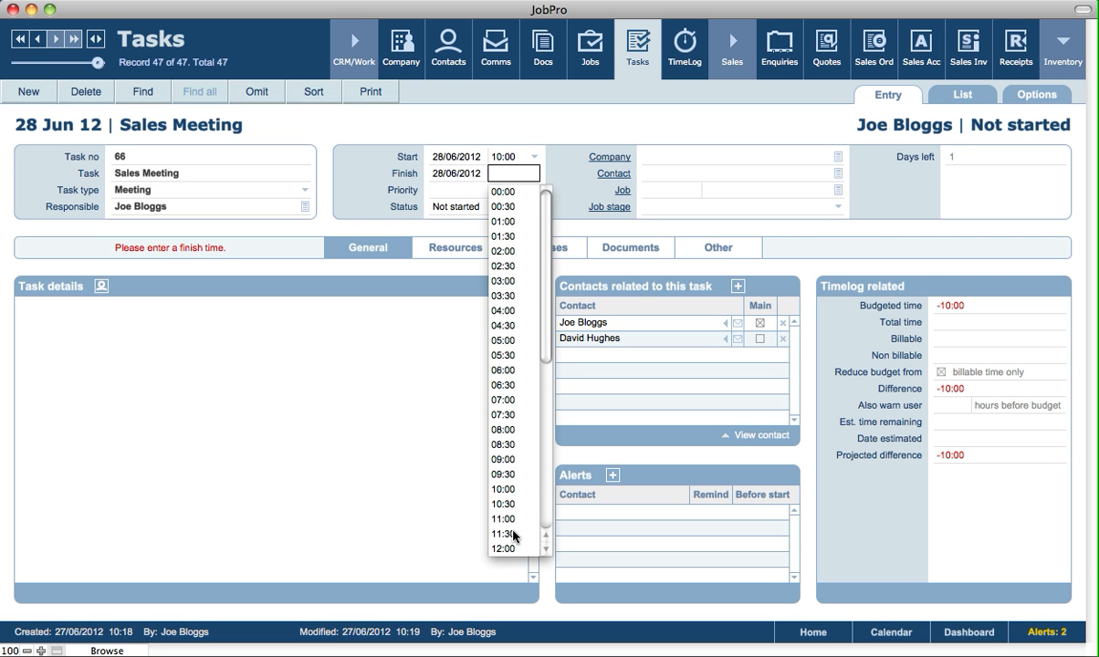
{"action": "left_click", "coordinate": [513, 521]}
{"action": "left_click", "coordinate": [513, 130]}
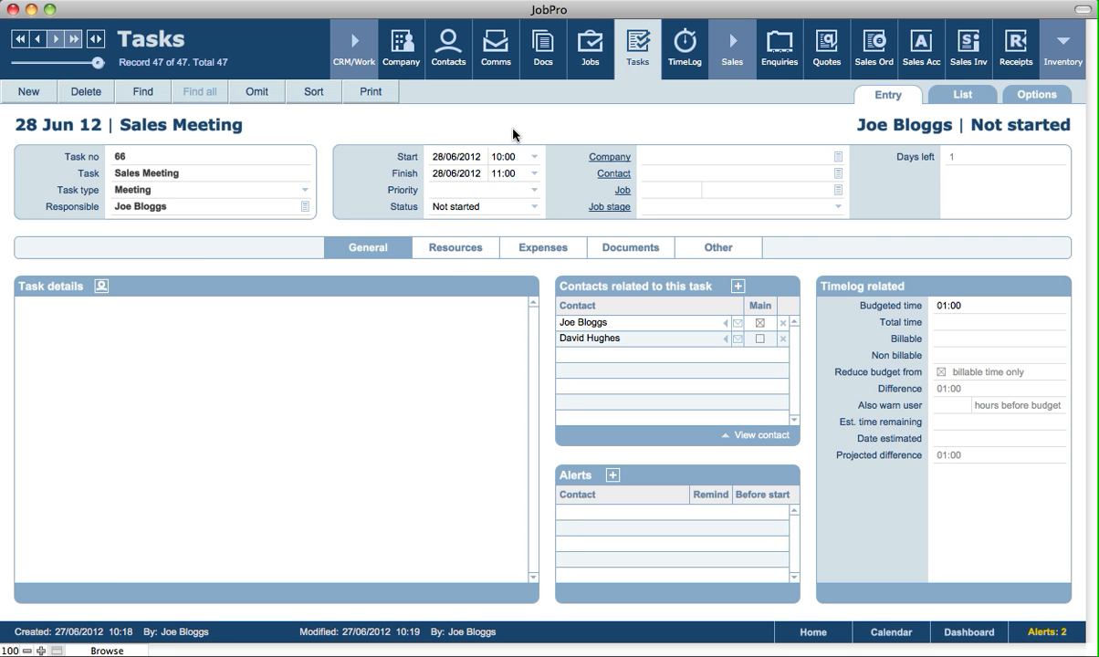
Step: Set the Sales Meeting task's priority to Medium
{"action": "left_click", "coordinate": [443, 189]}
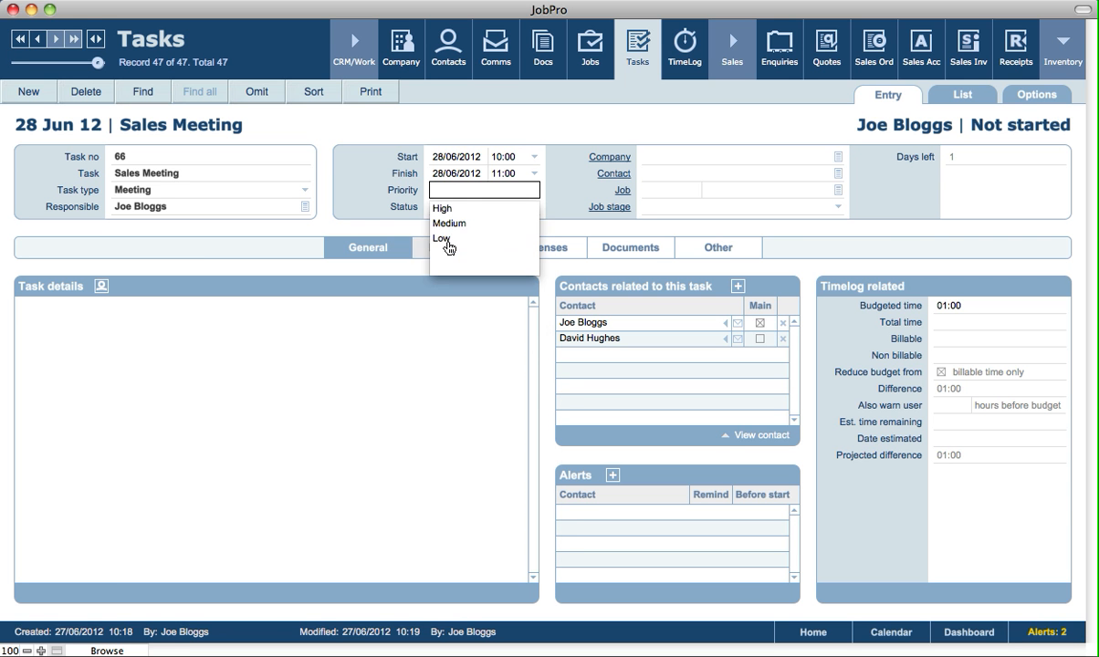
{"action": "left_click", "coordinate": [449, 225]}
{"action": "left_click", "coordinate": [499, 132]}
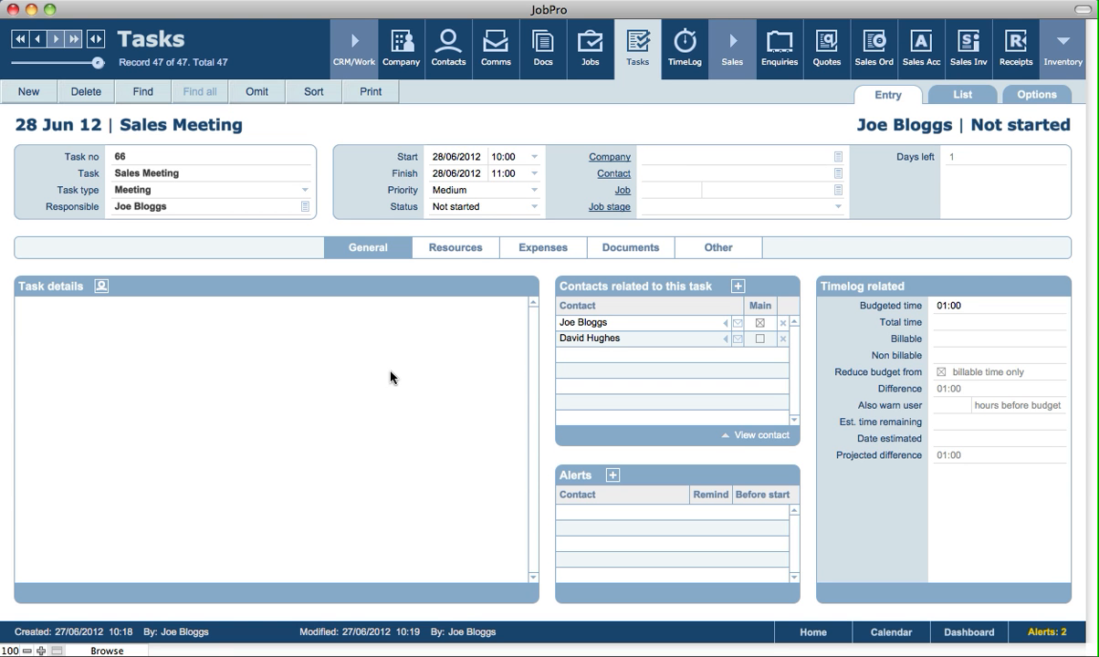
Step: Add a name-and-date-stamped note reading "Some task details" to the task details
{"action": "left_click", "coordinate": [364, 350]}
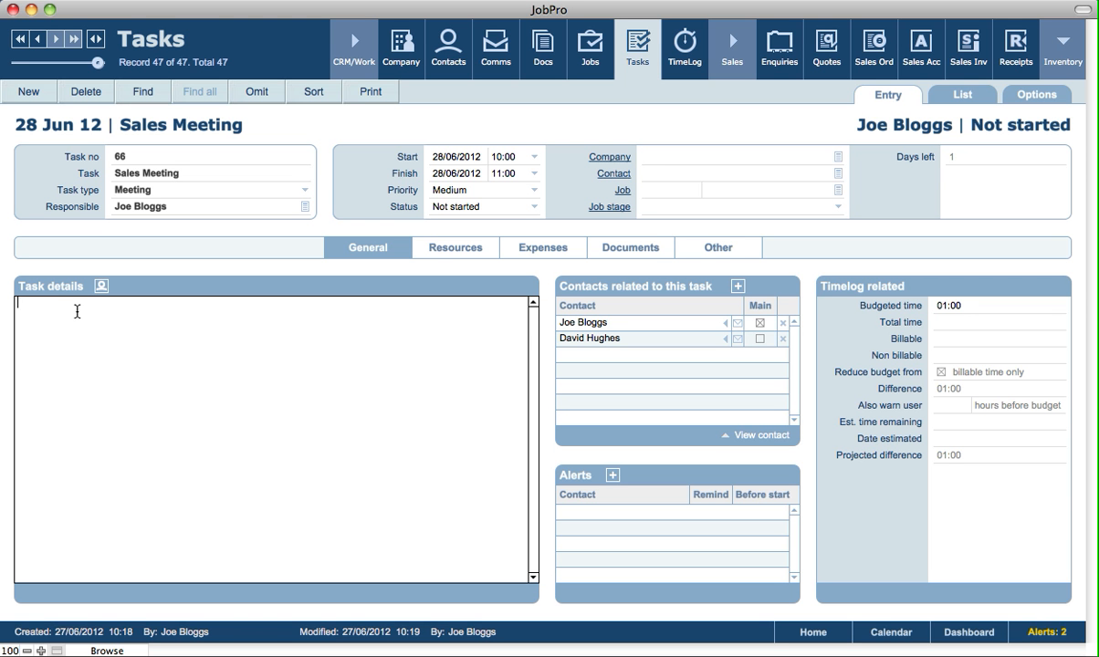
{"action": "left_click", "coordinate": [100, 289]}
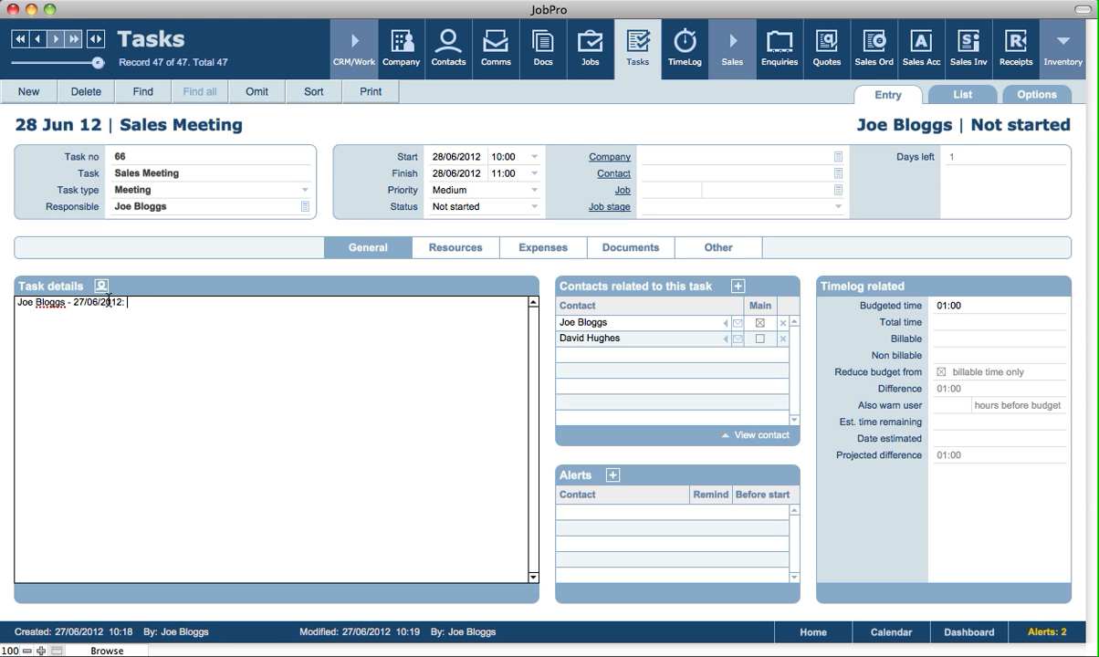
{"action": "type", "text": "Some task details"}
{"action": "left_click", "coordinate": [436, 256]}
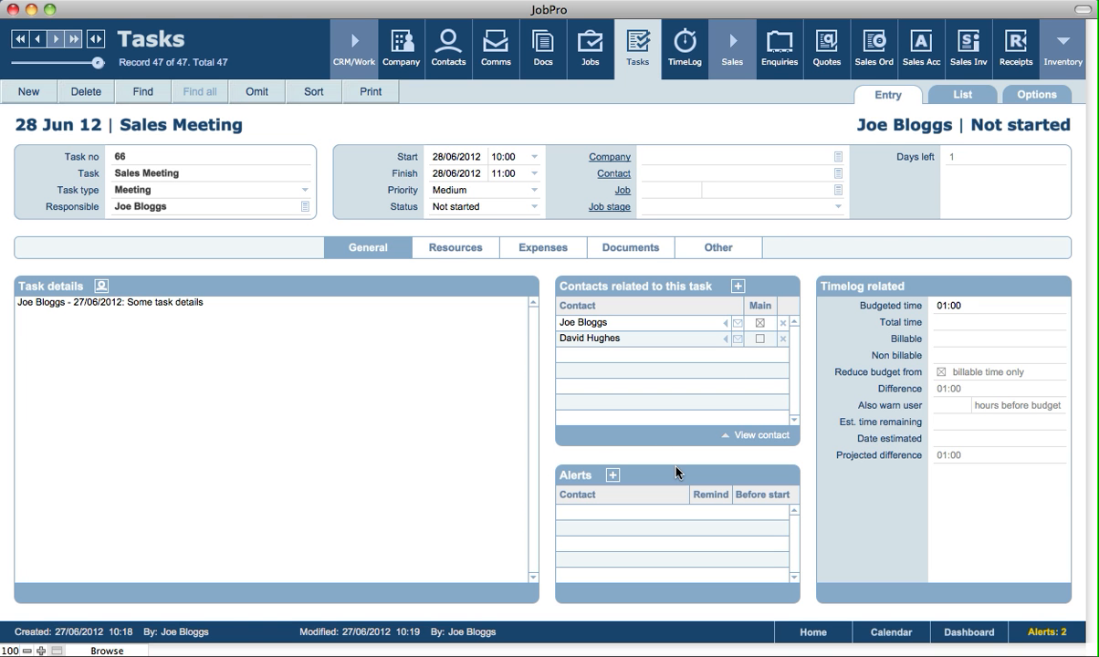
Step: Add an alert to the task that reminds the responsible contact 1 minute before the start
{"action": "left_click", "coordinate": [612, 476]}
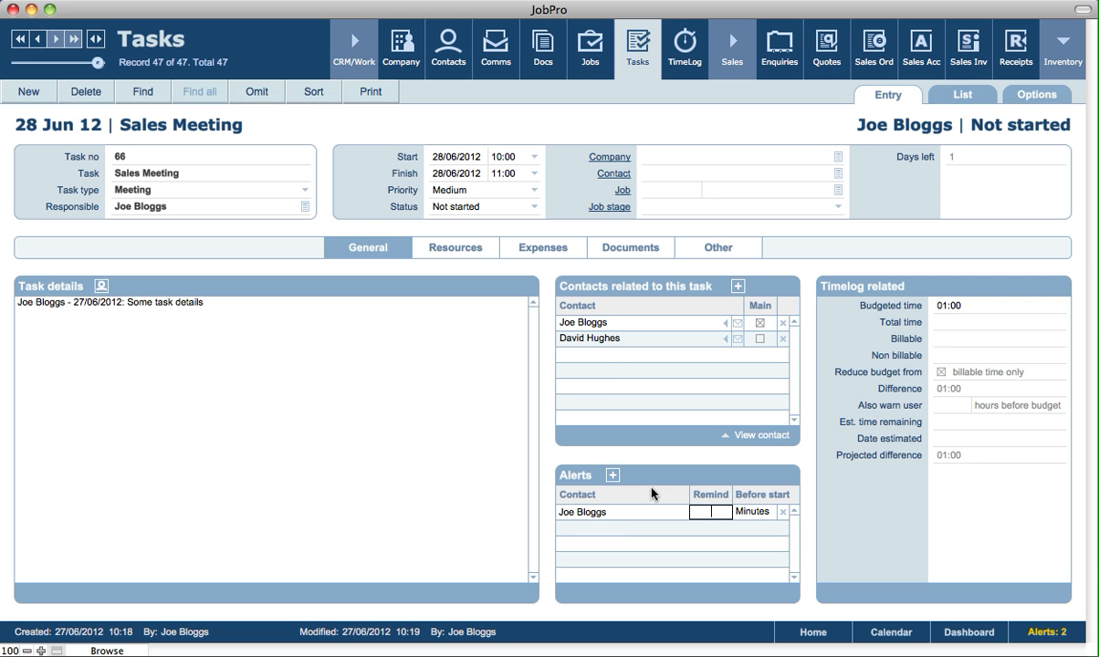
{"action": "type", "text": "1"}
{"action": "left_click", "coordinate": [699, 475]}
{"action": "left_click", "coordinate": [748, 511]}
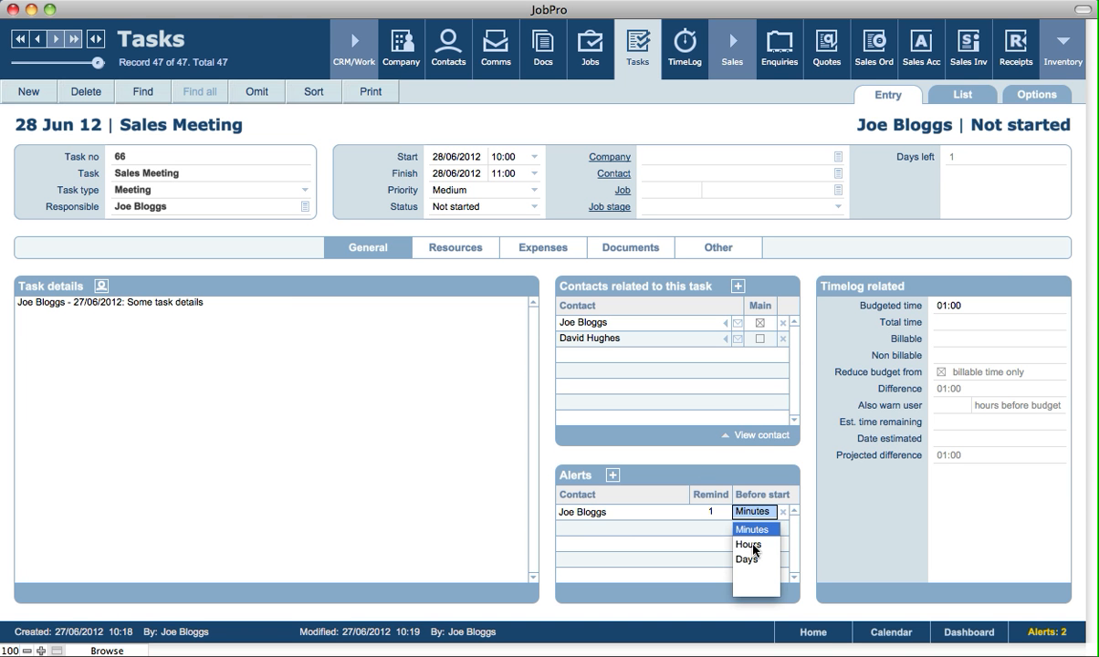
{"action": "left_click", "coordinate": [753, 529]}
{"action": "left_click", "coordinate": [745, 485]}
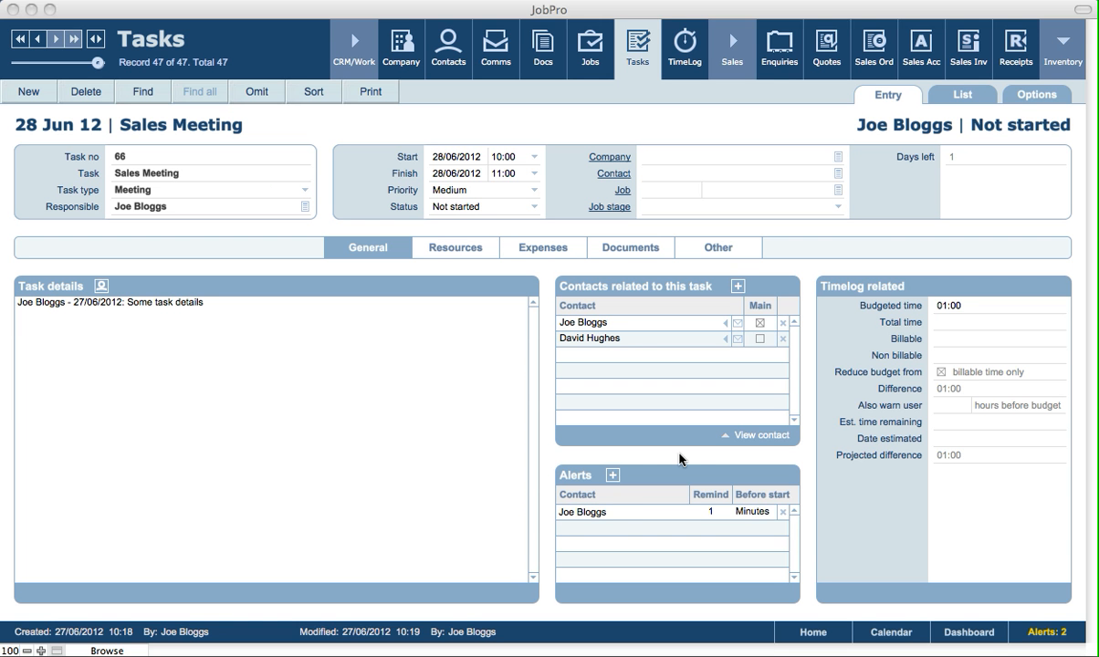
{"action": "left_click", "coordinate": [680, 459]}
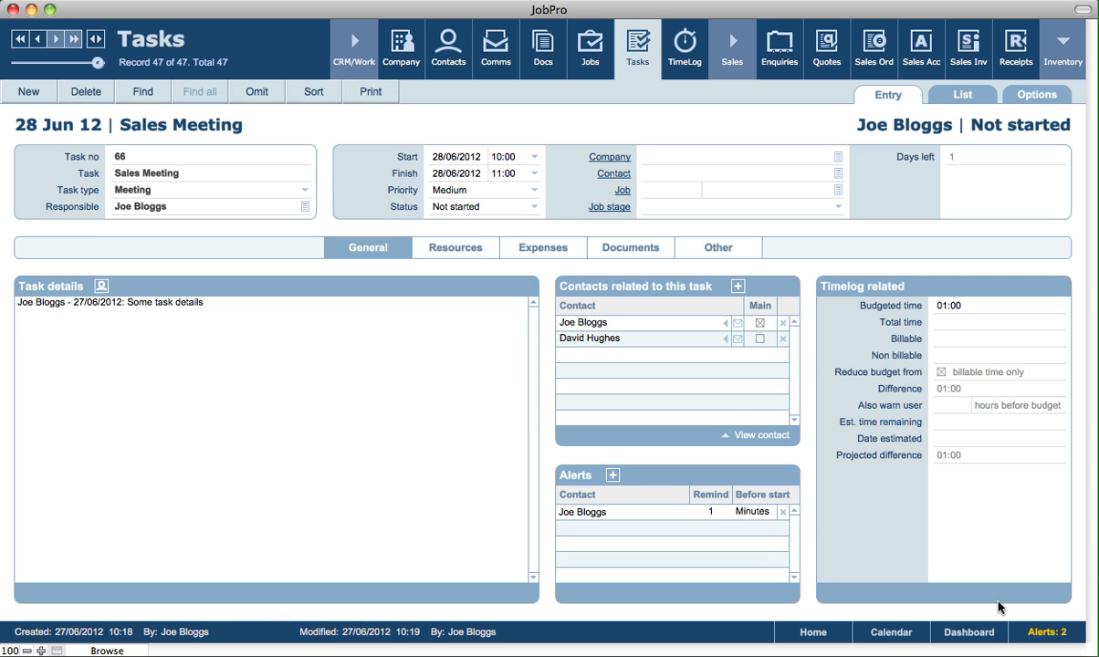
Step: Review the message and task alerts and the alerts on/off control in the alerts window, and hide the window again
{"action": "left_click", "coordinate": [1040, 633]}
{"action": "left_click", "coordinate": [1047, 638]}
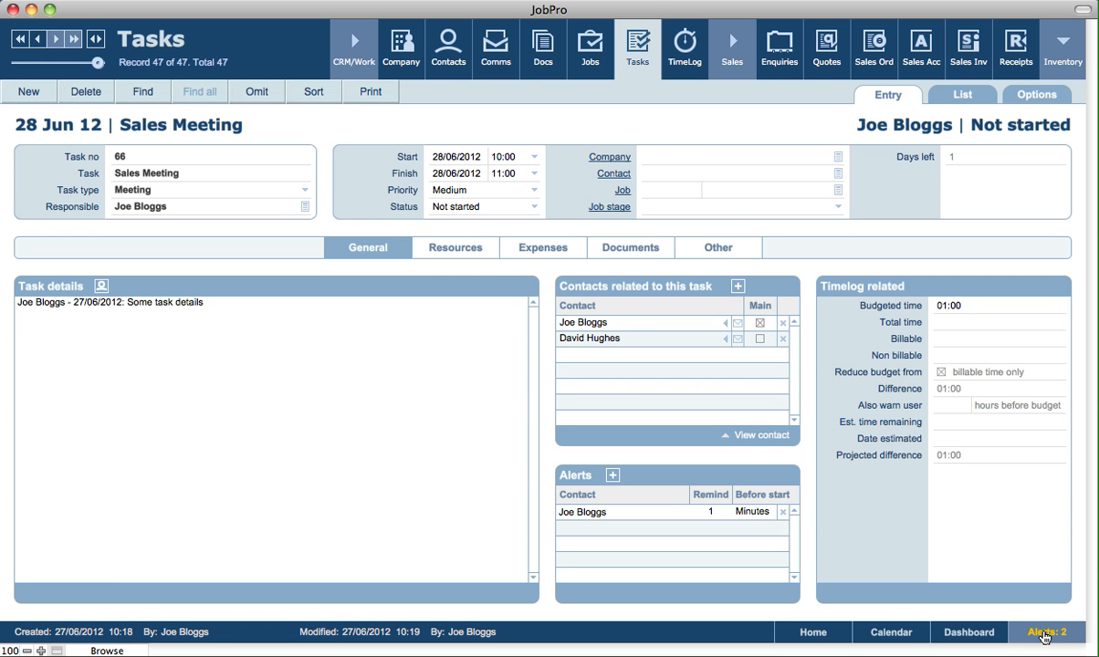
{"action": "left_click", "coordinate": [1045, 632]}
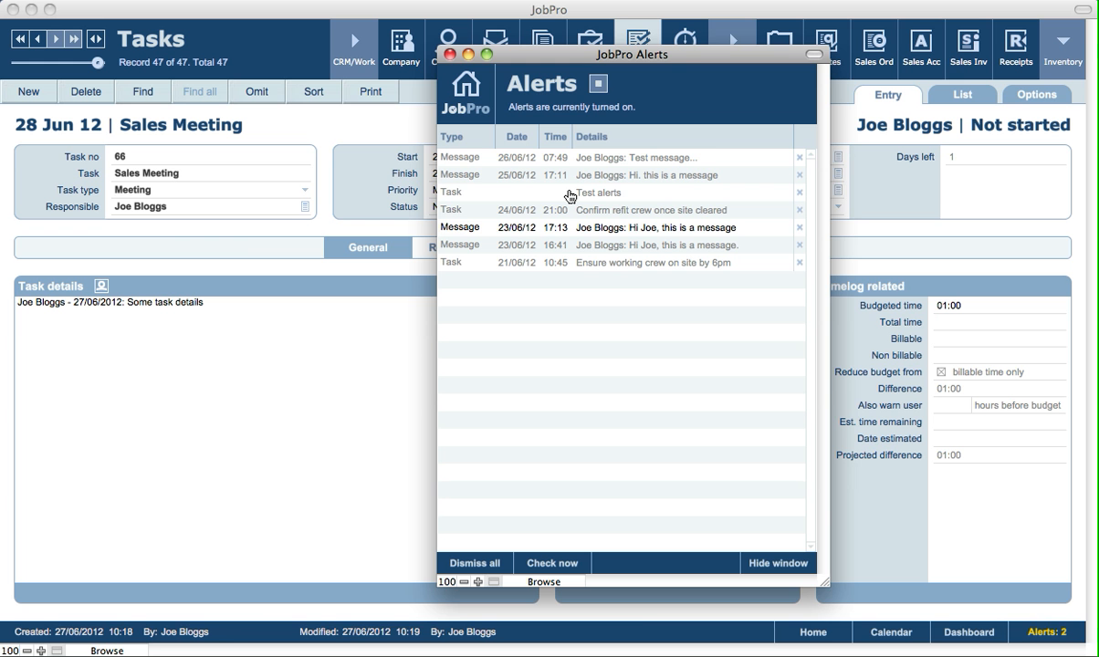
{"action": "left_click_drag", "start_coordinate": [691, 55], "coordinate": [496, 48]}
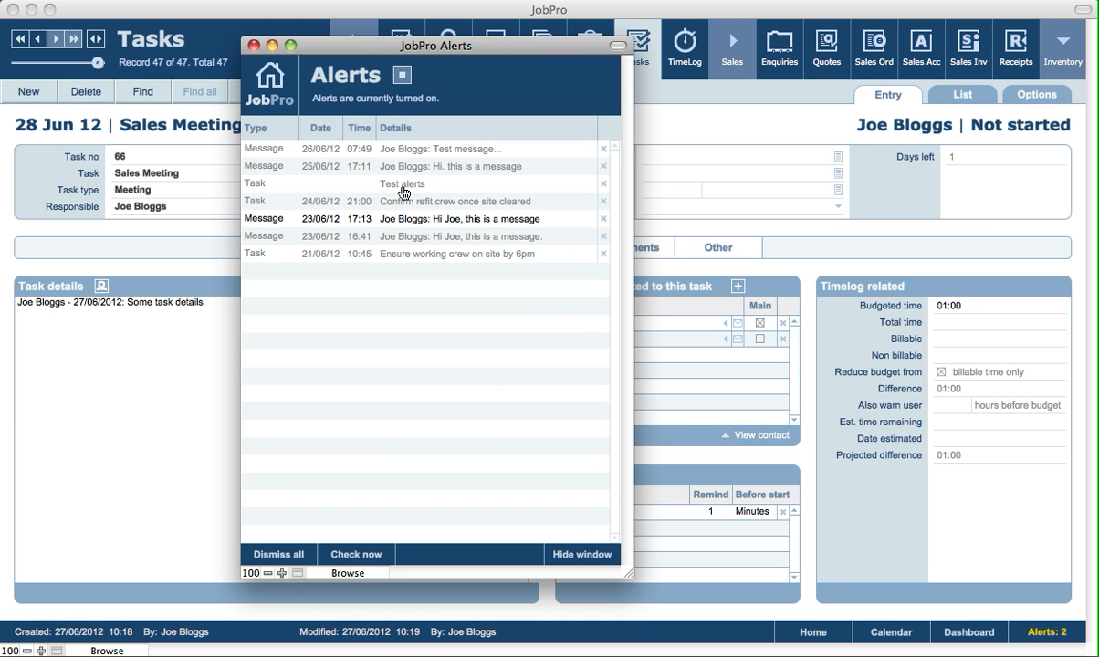
{"action": "left_click_drag", "start_coordinate": [389, 51], "coordinate": [801, 14]}
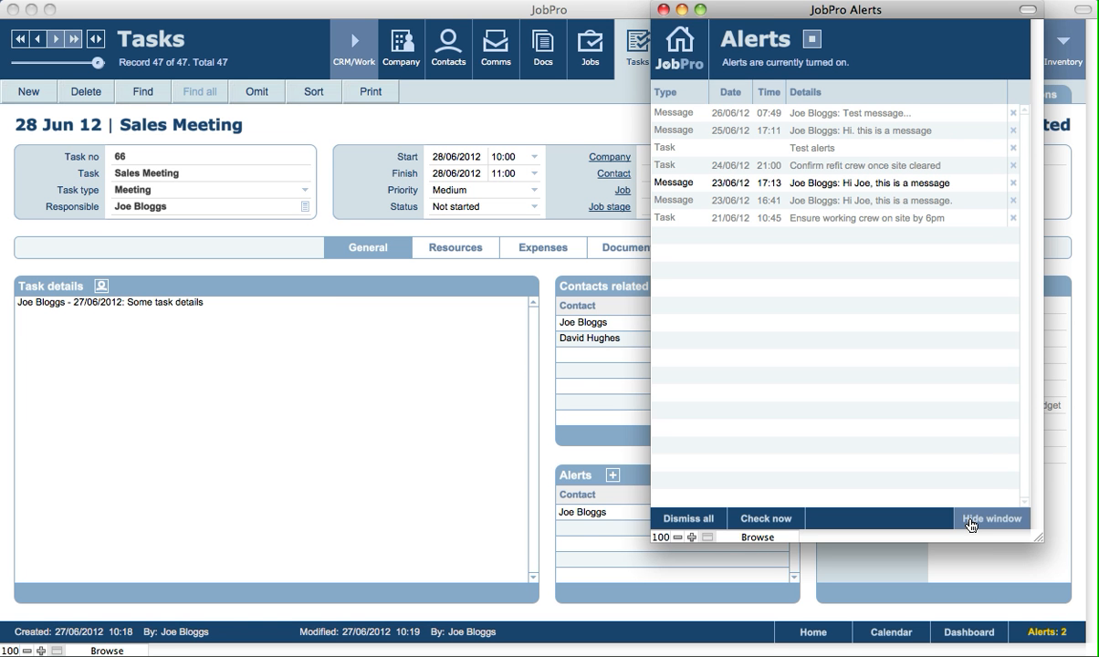
{"action": "left_click", "coordinate": [812, 41]}
{"action": "left_click", "coordinate": [812, 41]}
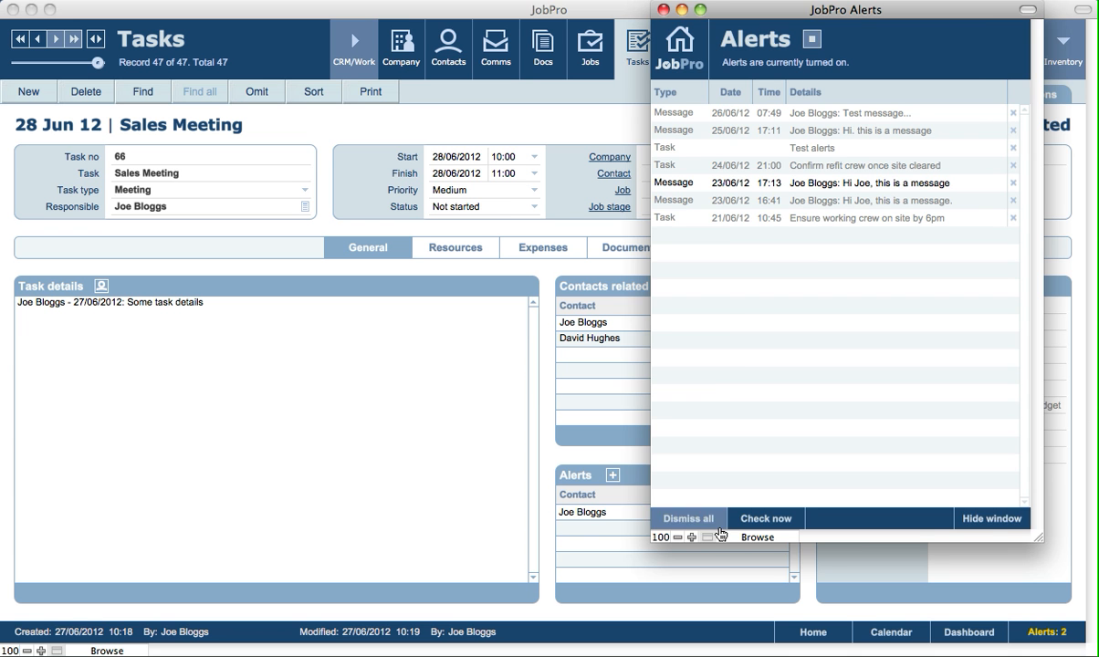
{"action": "left_click", "coordinate": [992, 519]}
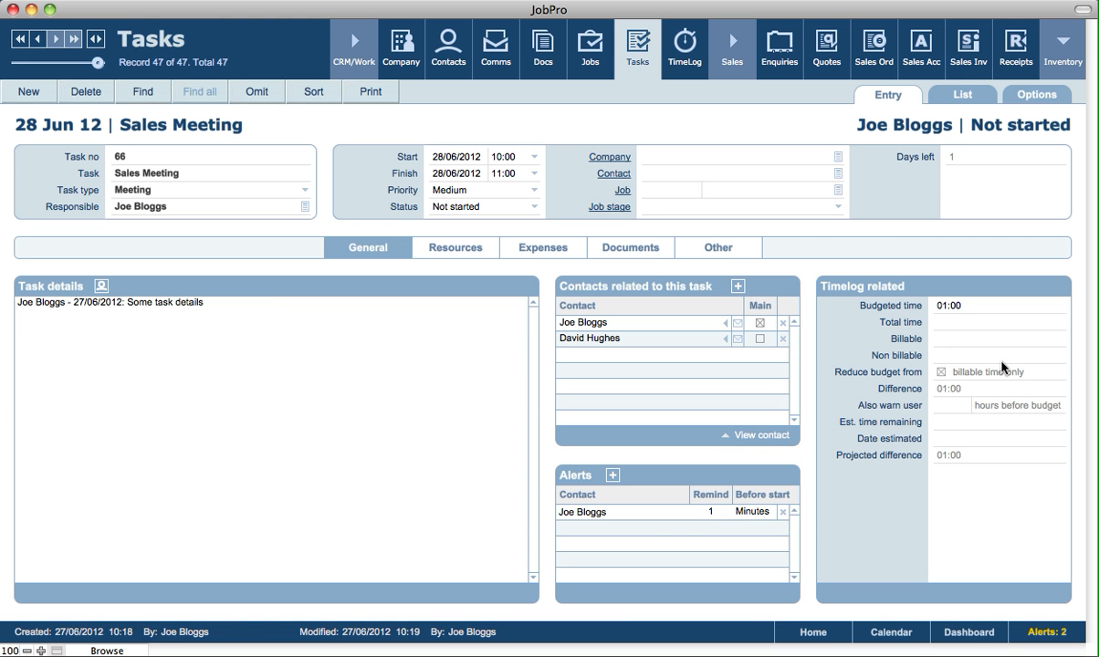
{"action": "left_click", "coordinate": [947, 409]}
{"action": "left_click", "coordinate": [947, 422]}
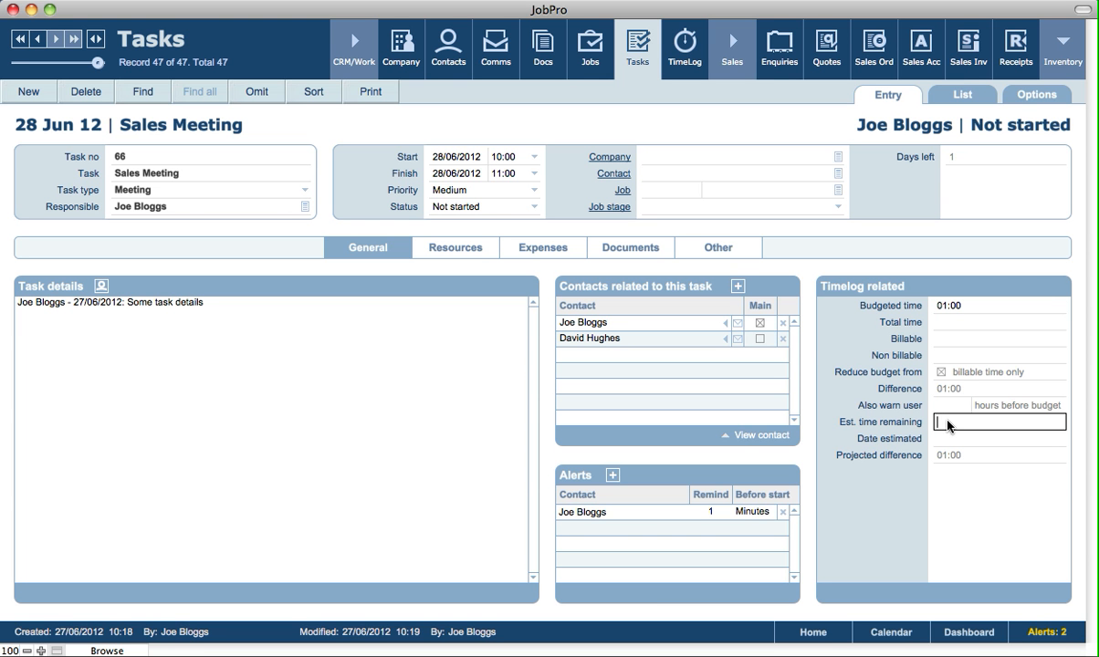
{"action": "key", "text": "Tab"}
Step: Set the Sales Meeting task's finish time to 16:00
{"action": "left_click", "coordinate": [503, 173]}
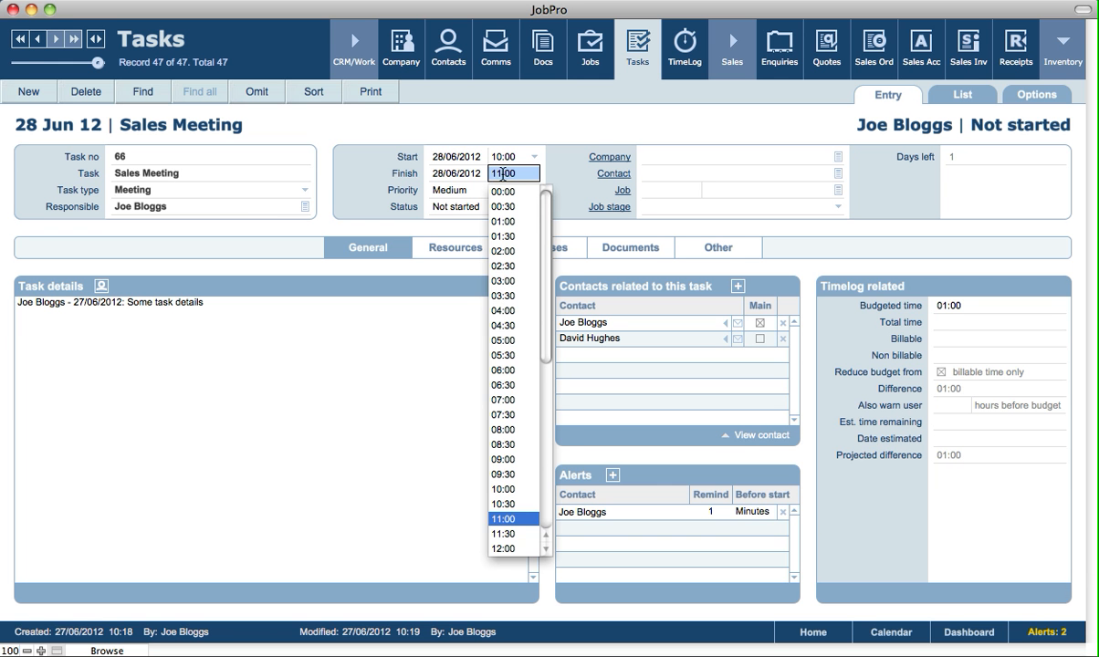
{"action": "scroll", "coordinate": [518, 484], "scroll_direction": "down", "scroll_amount": 8}
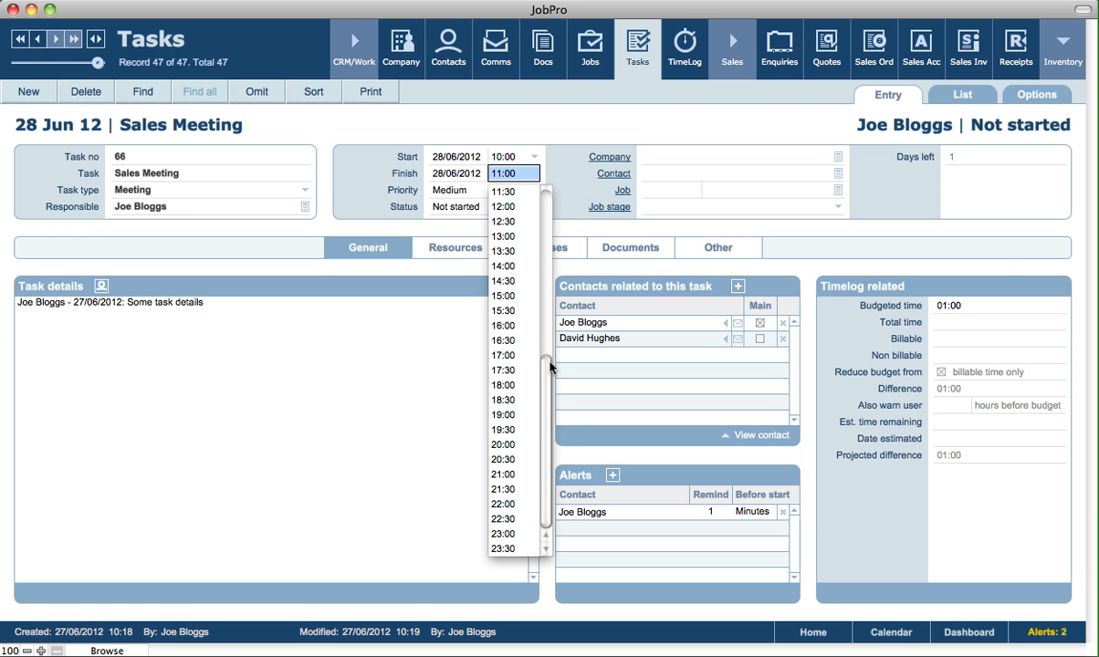
{"action": "left_click", "coordinate": [528, 327]}
{"action": "left_click", "coordinate": [526, 108]}
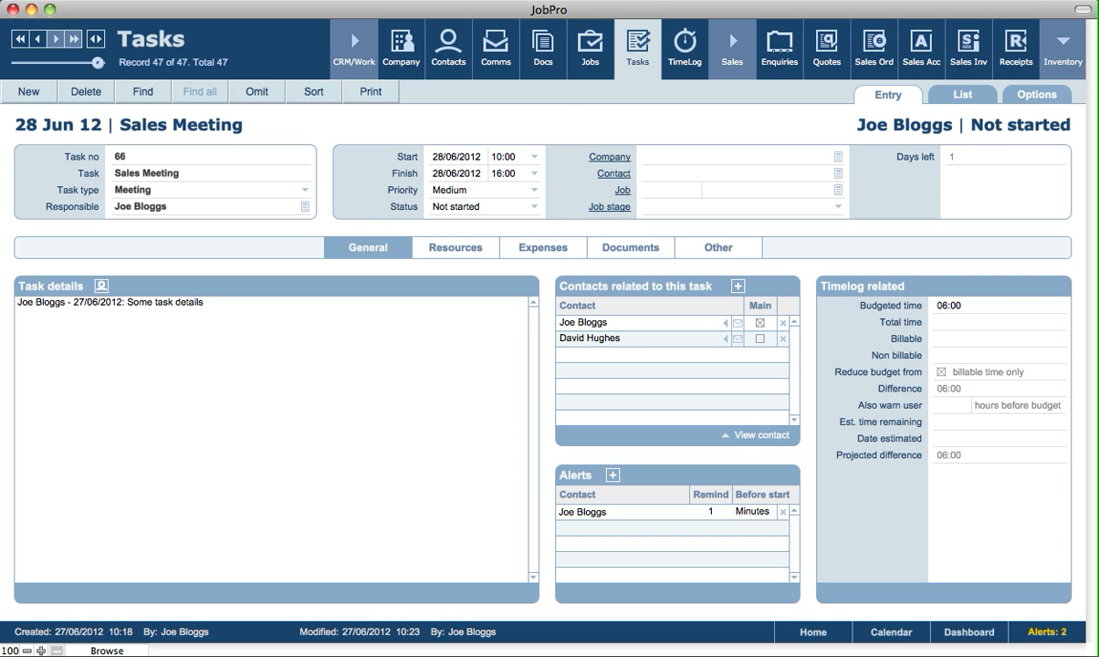
Step: Rename the task as "Job task example" and link it to job 25, On the Run Eglington
{"action": "left_click", "coordinate": [164, 172]}
{"action": "left_click", "coordinate": [165, 173]}
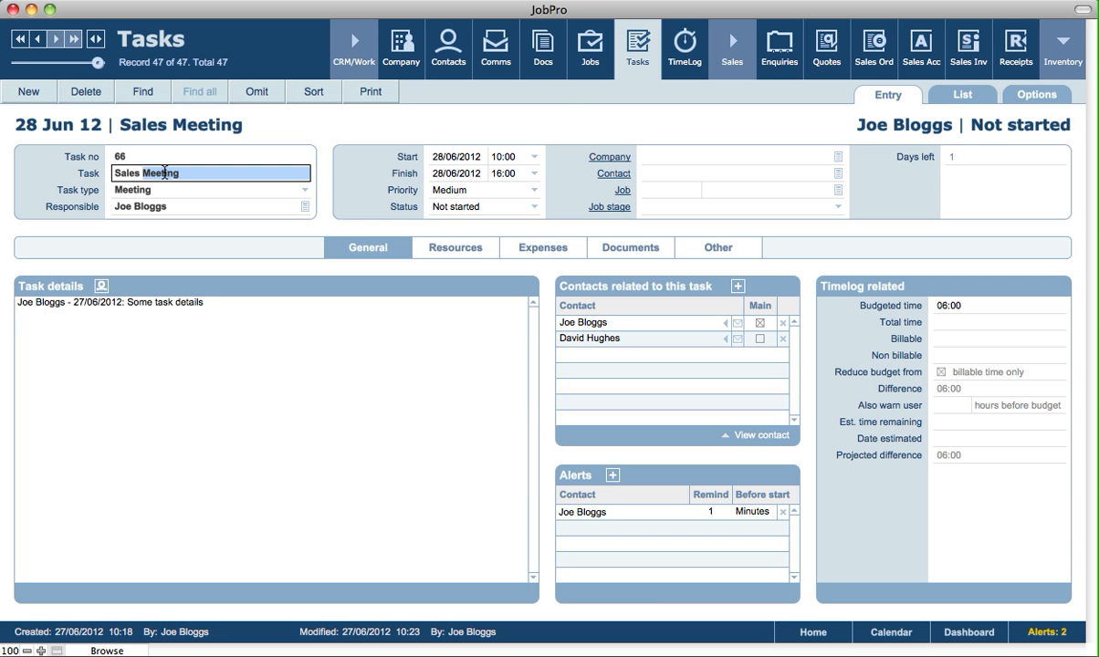
{"action": "type", "text": "Job "}
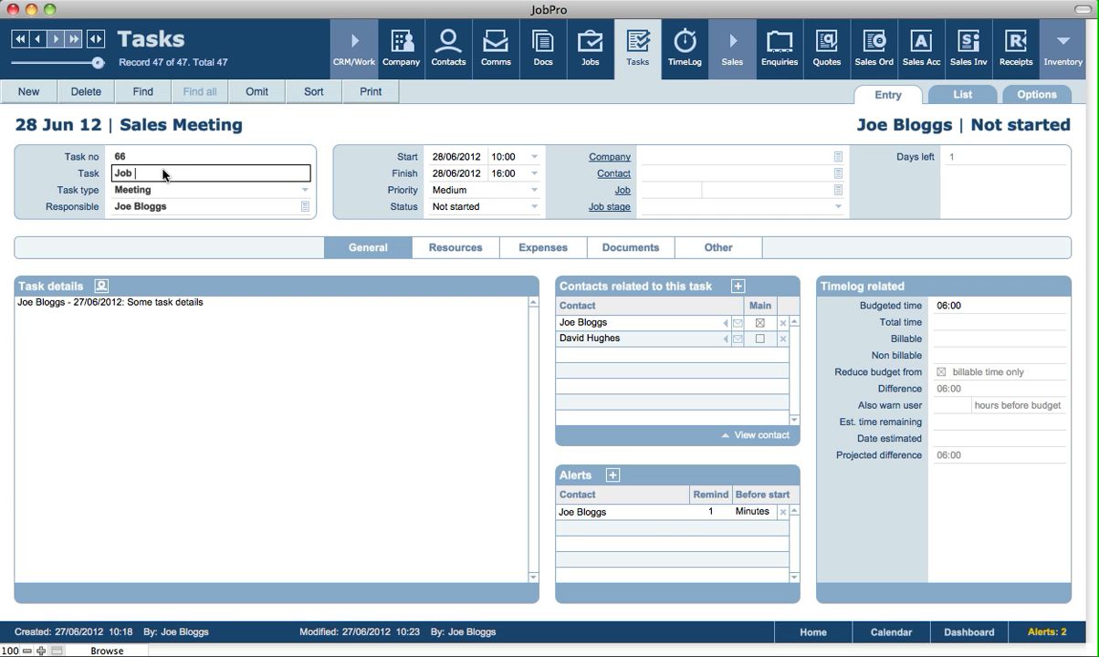
{"action": "type", "text": "task example"}
{"action": "left_click", "coordinate": [371, 130]}
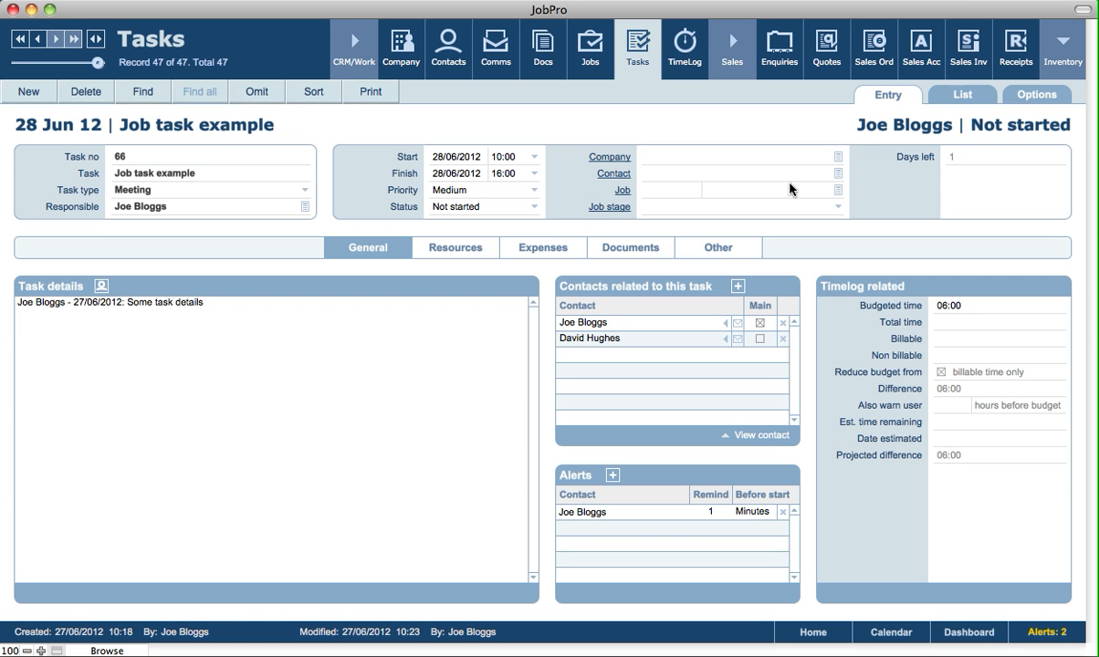
{"action": "left_click", "coordinate": [838, 193]}
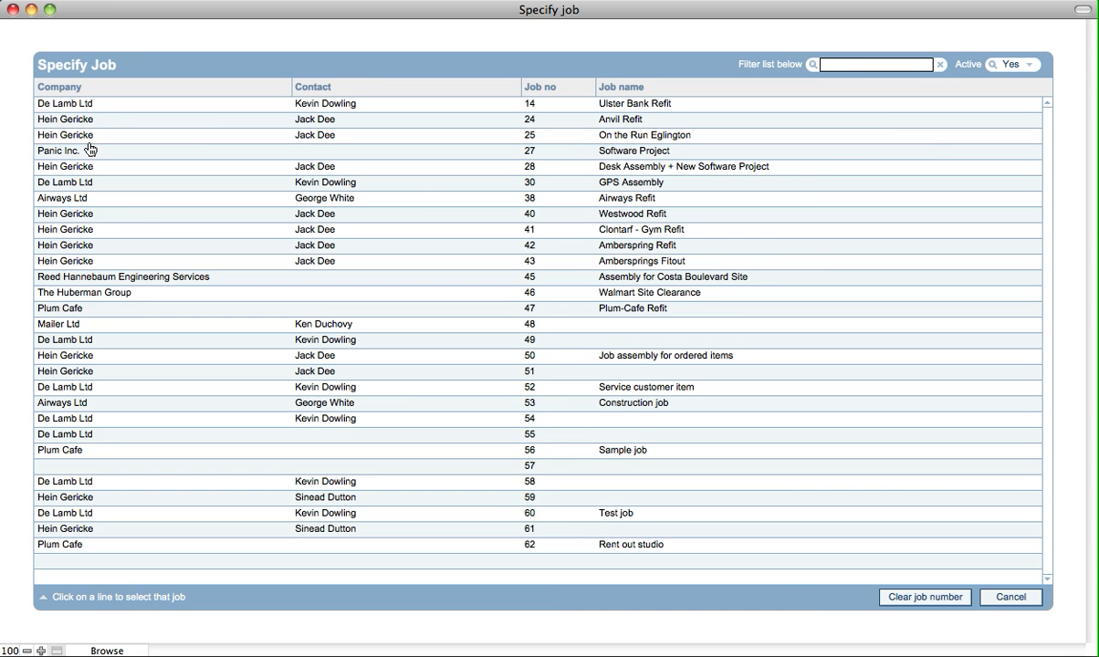
{"action": "left_click", "coordinate": [589, 135]}
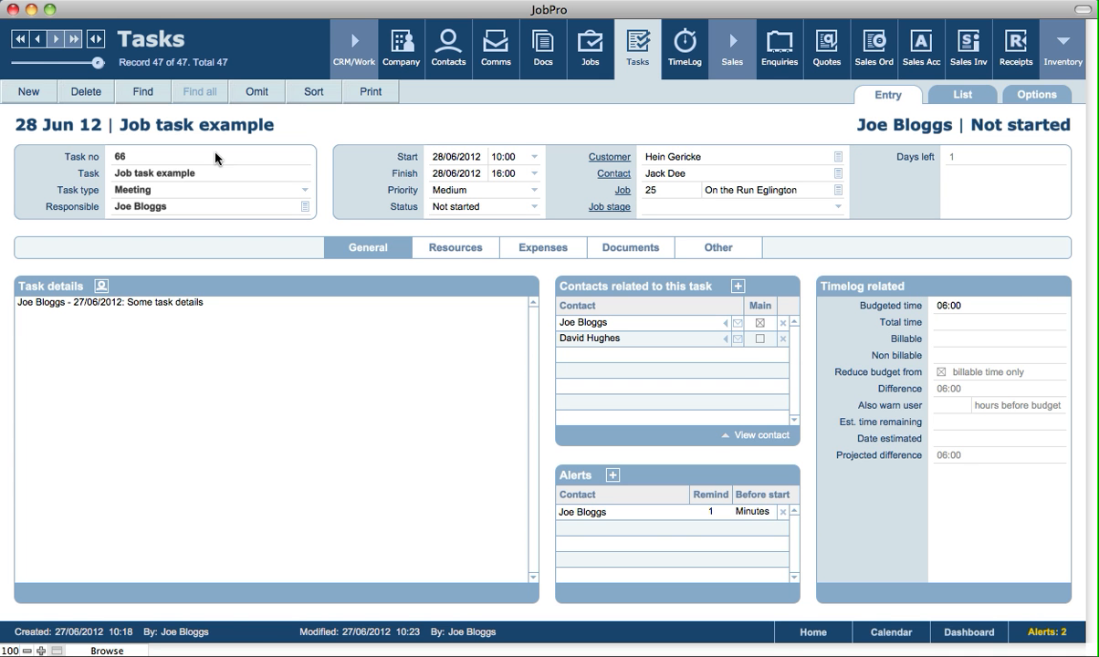
Step: Show the QuickView list of timelogs for 27/06/2012
{"action": "left_click", "coordinate": [810, 631]}
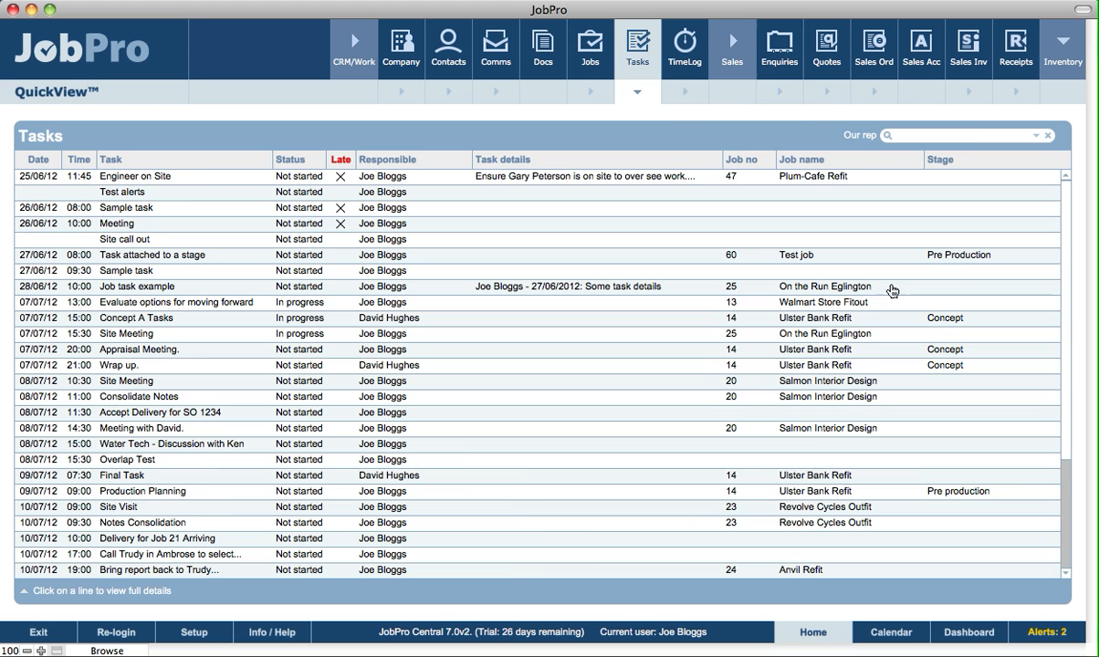
{"action": "left_click", "coordinate": [682, 93]}
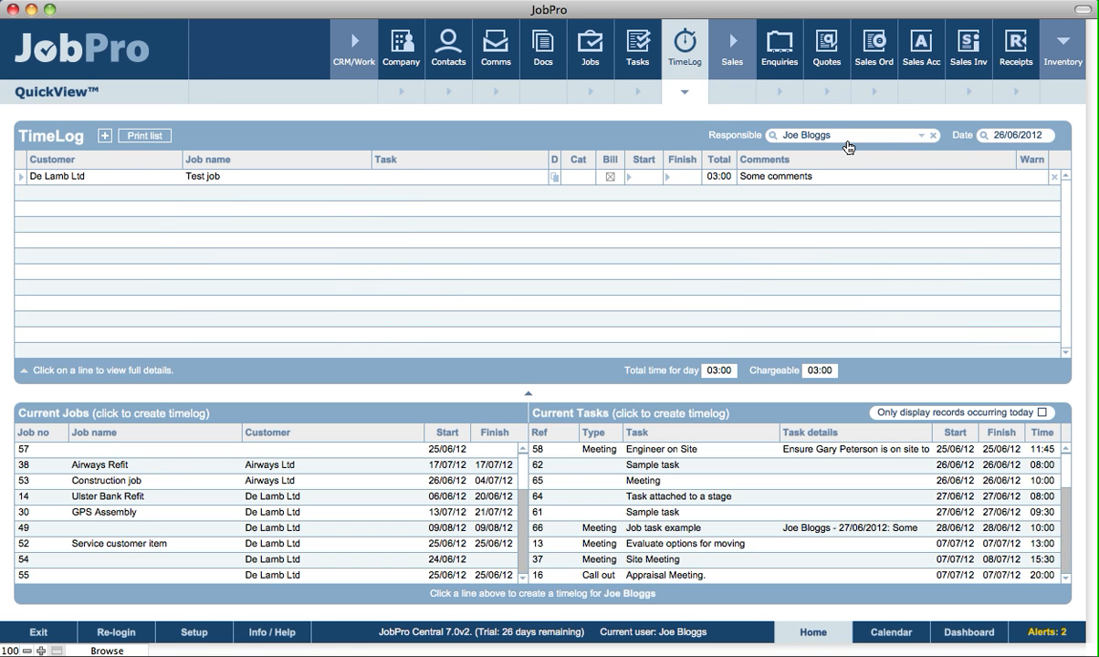
{"action": "left_click", "coordinate": [1005, 136]}
{"action": "left_click", "coordinate": [1000, 268]}
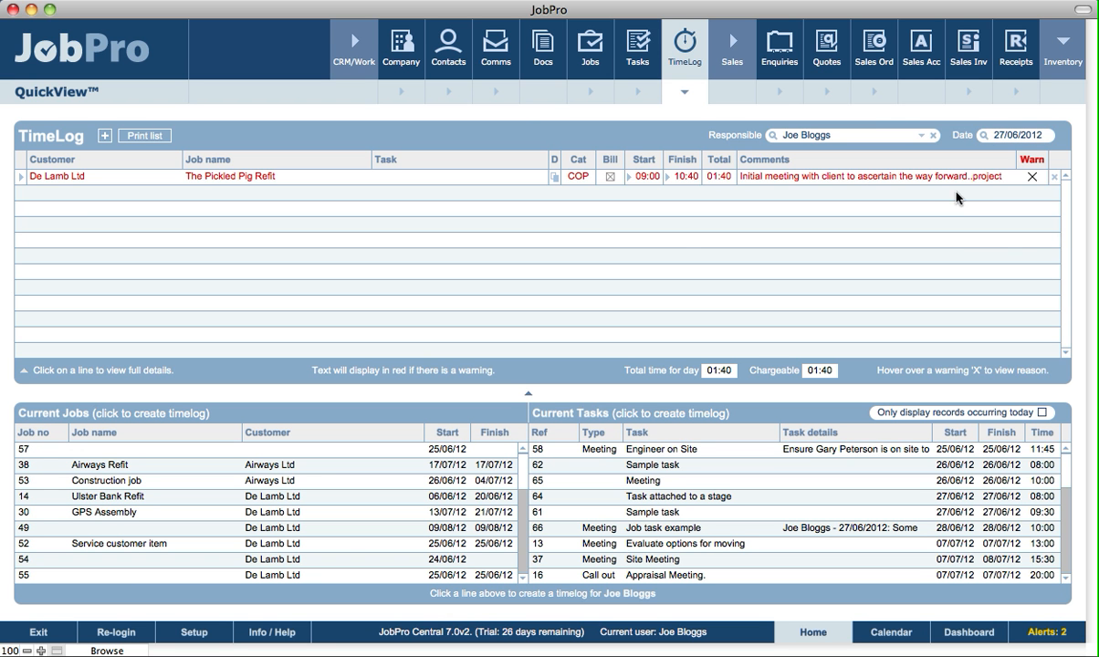
Step: Try to delete the timelog for The Pickled Pig Refit
{"action": "left_click", "coordinate": [1054, 176]}
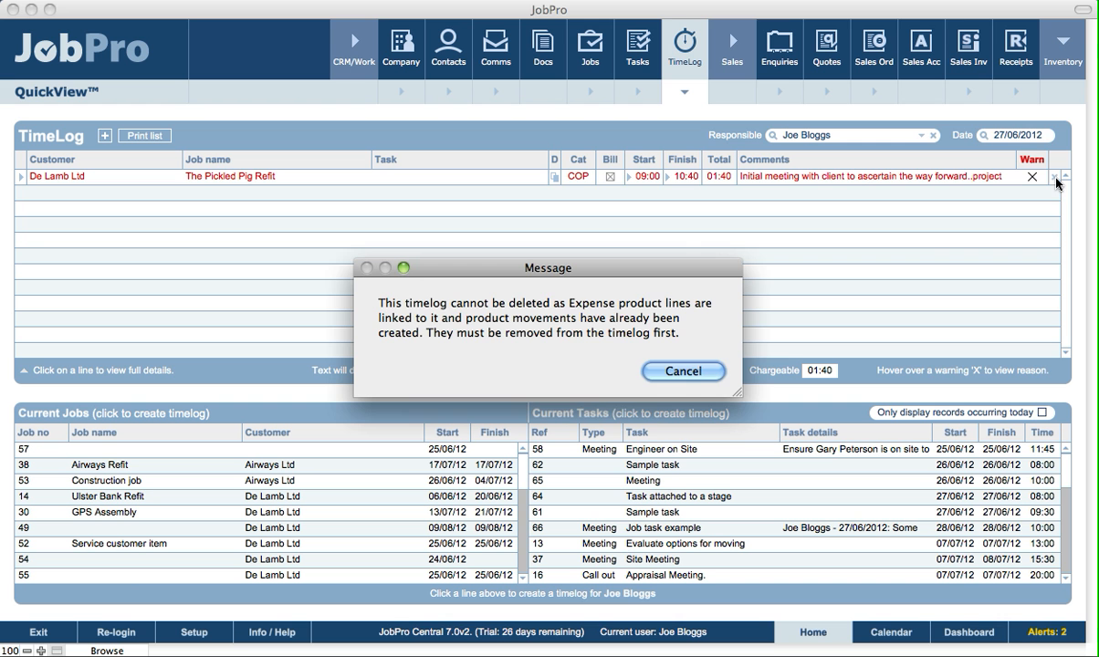
{"action": "left_click", "coordinate": [678, 370]}
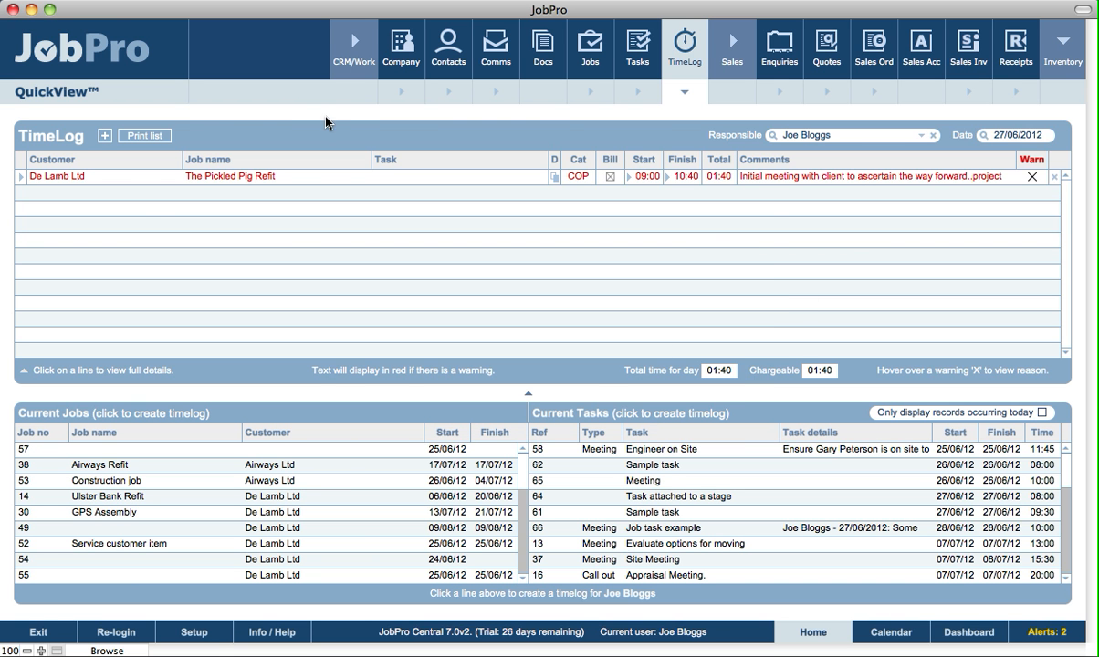
Step: Create a new timelog and assign it to task 66, Job task example
{"action": "left_click", "coordinate": [105, 138]}
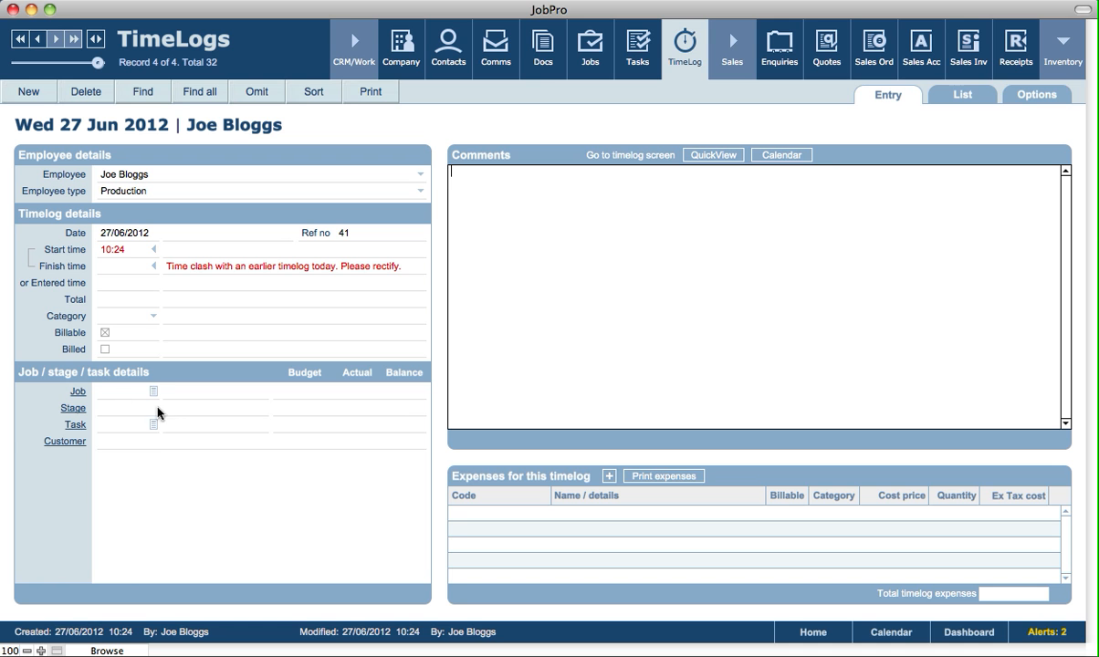
{"action": "left_click", "coordinate": [153, 430]}
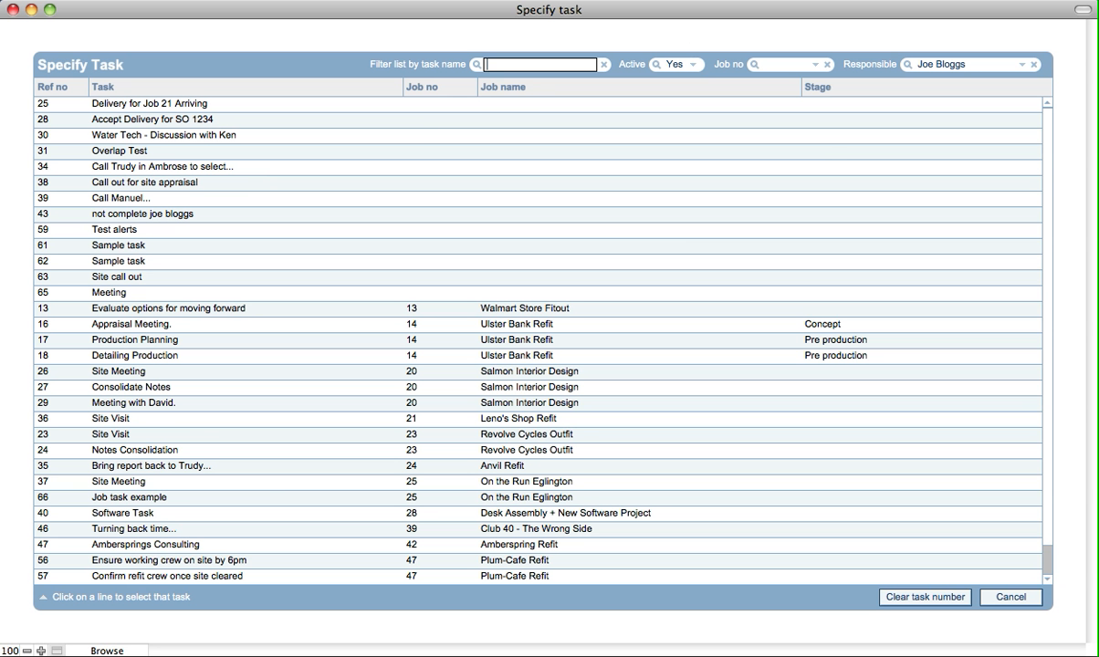
{"action": "left_click", "coordinate": [1047, 566]}
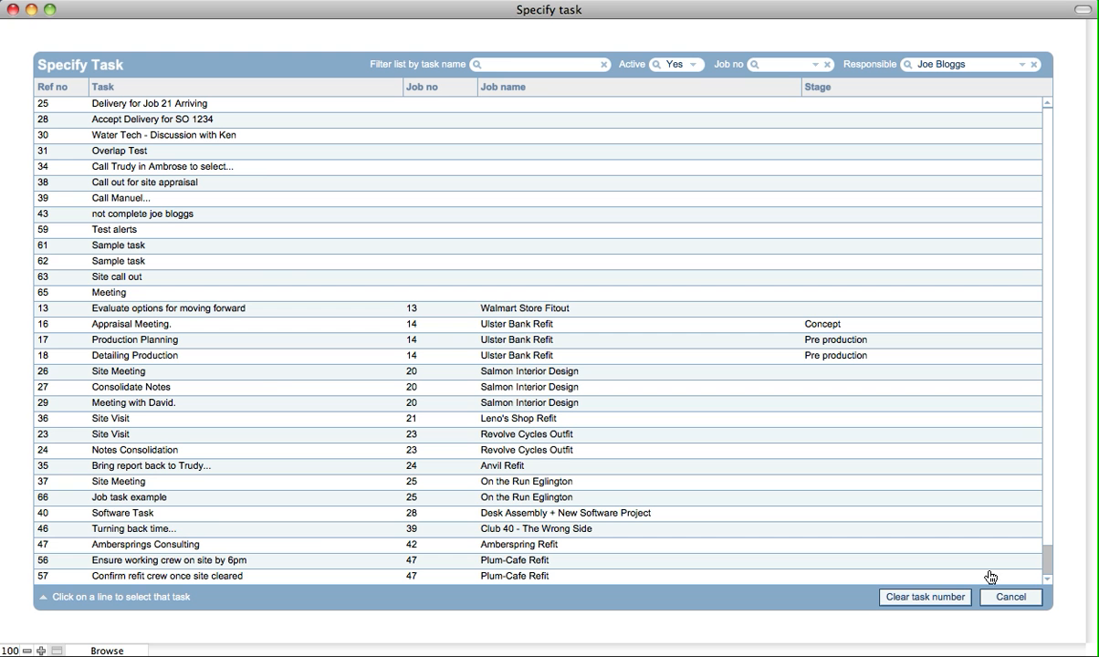
{"action": "left_click", "coordinate": [152, 501]}
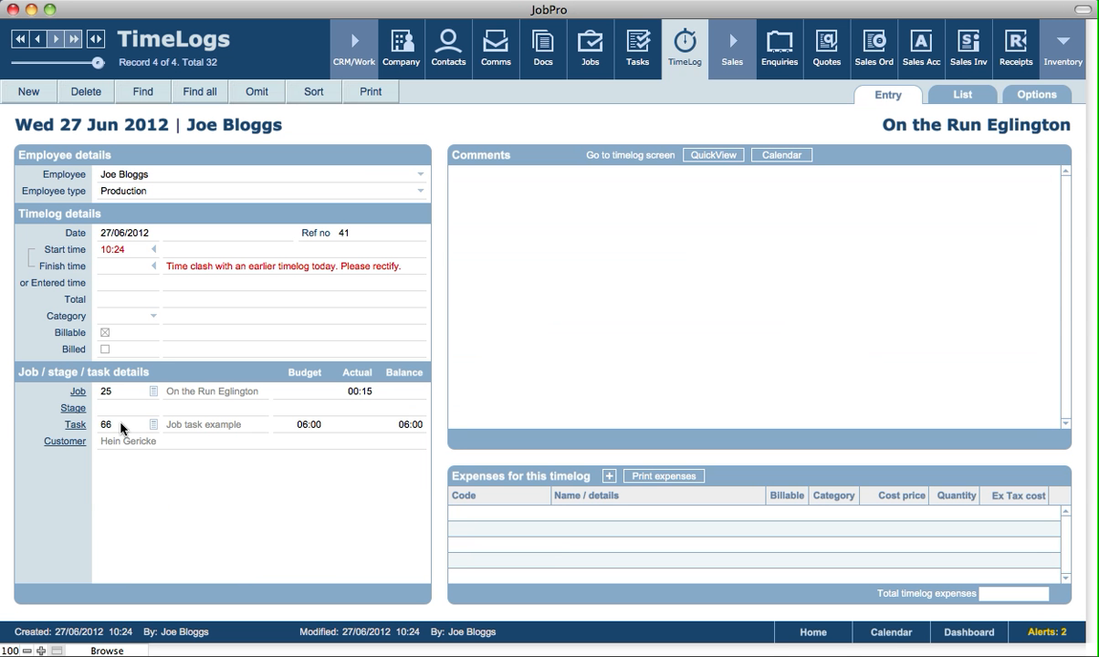
Step: Clear the timelog's start time and set its entered time to 3 hours
{"action": "left_click", "coordinate": [135, 251]}
{"action": "left_click", "coordinate": [123, 285]}
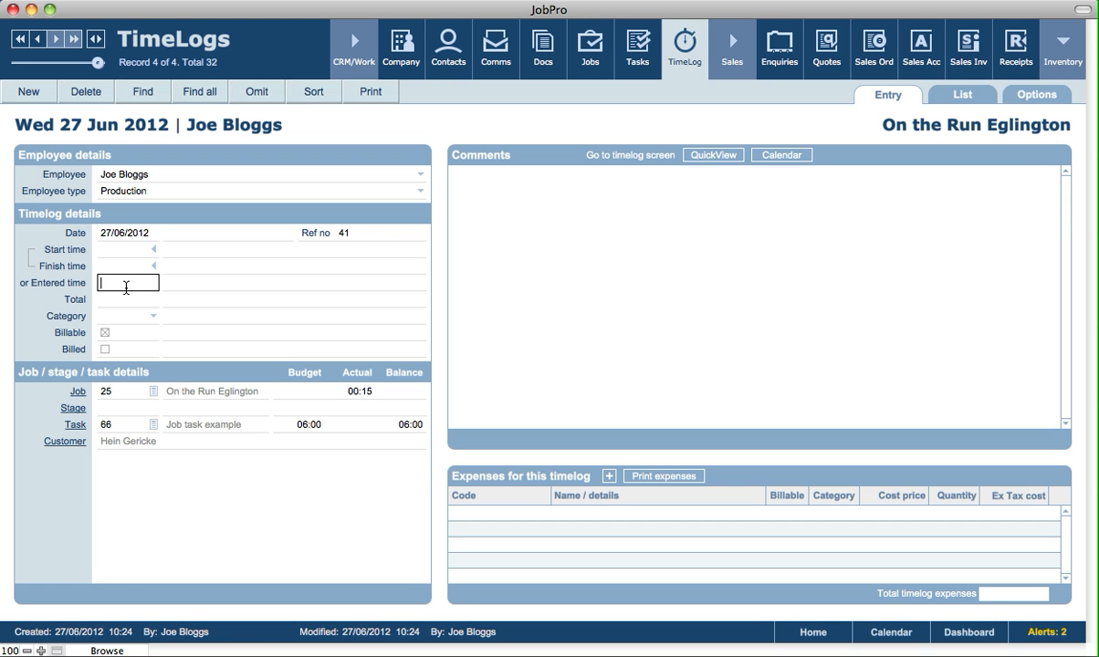
{"action": "type", "text": "3"}
{"action": "left_click", "coordinate": [35, 279]}
Step: Add the comment "Some coments ..." to the timelog
{"action": "left_click", "coordinate": [646, 279]}
{"action": "type", "text": "ome coments"}
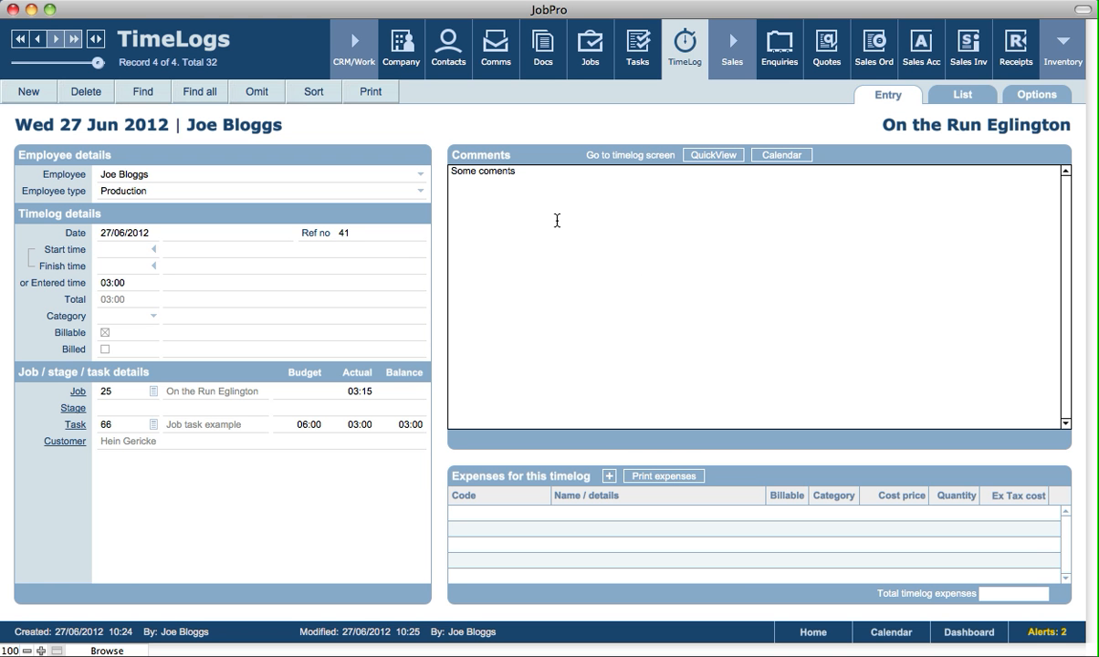
{"action": "type", "text": " ..."}
{"action": "left_click", "coordinate": [471, 143]}
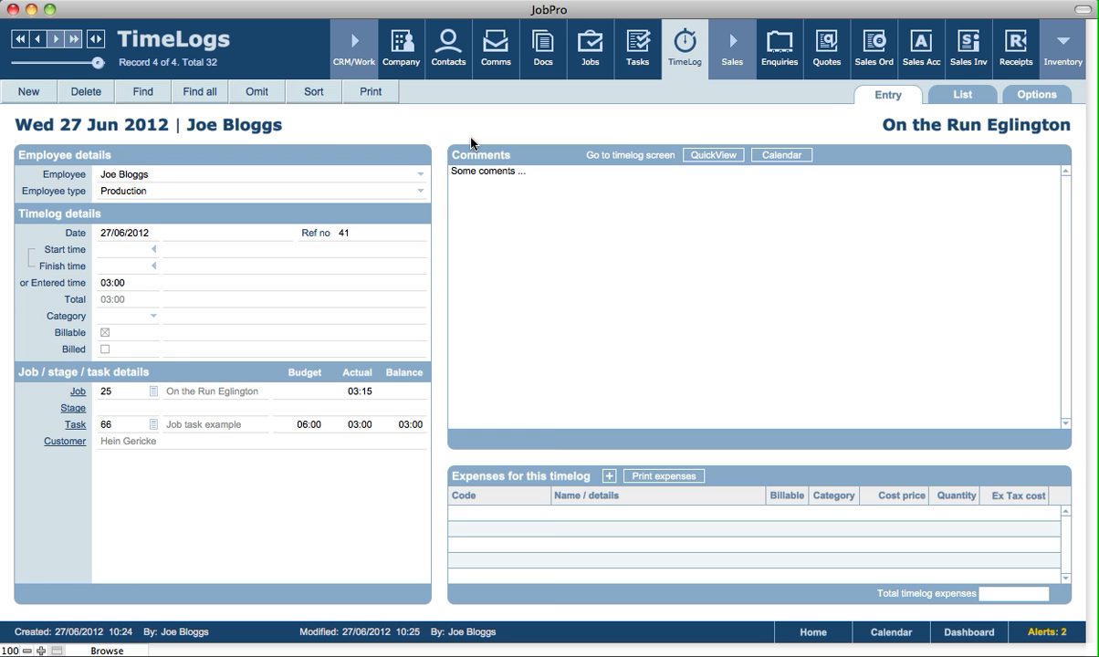
Step: Return to the Job task example task and set a user warning 1 hour before budget and an estimated time remaining of 4 hours
{"action": "left_click", "coordinate": [634, 57]}
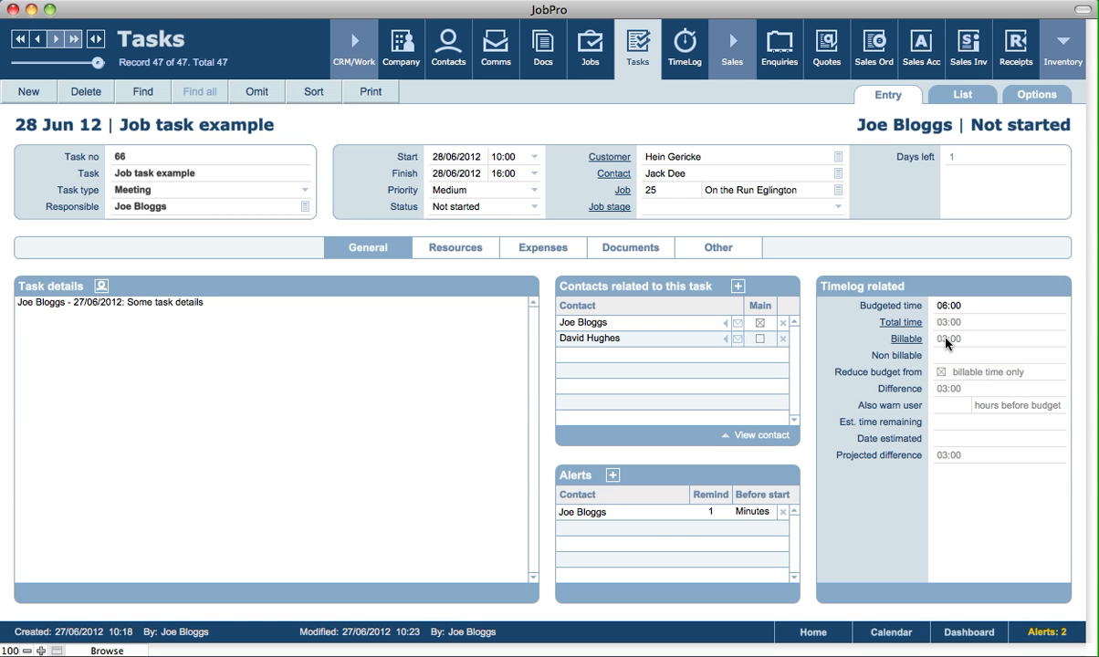
{"action": "left_click", "coordinate": [952, 408]}
{"action": "type", "text": "1"}
{"action": "left_click", "coordinate": [978, 426]}
{"action": "type", "text": "4"}
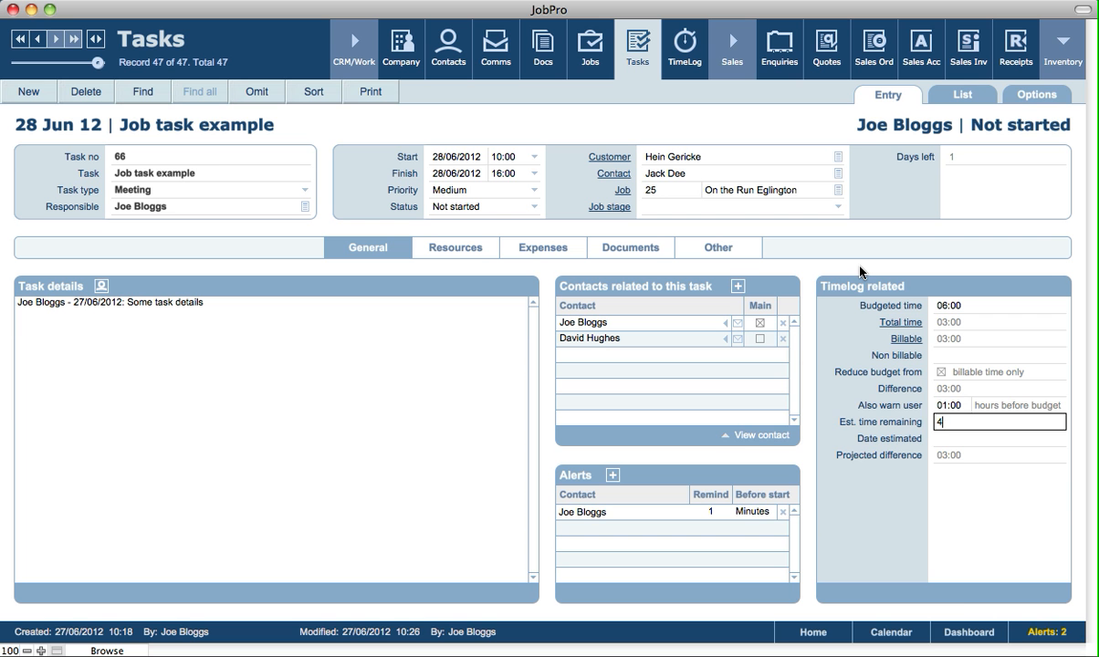
{"action": "left_click", "coordinate": [860, 267]}
Step: Set the date of the task's remaining-time estimate to 27/06/2012
{"action": "left_click", "coordinate": [964, 442]}
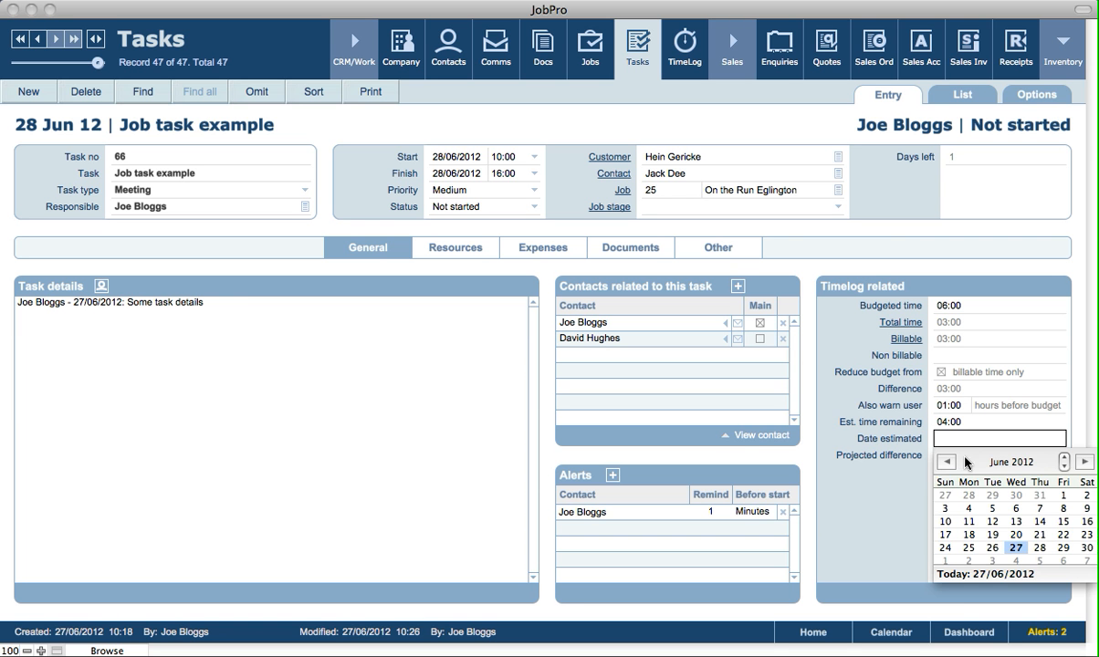
{"action": "left_click", "coordinate": [1021, 548]}
{"action": "left_click", "coordinate": [863, 509]}
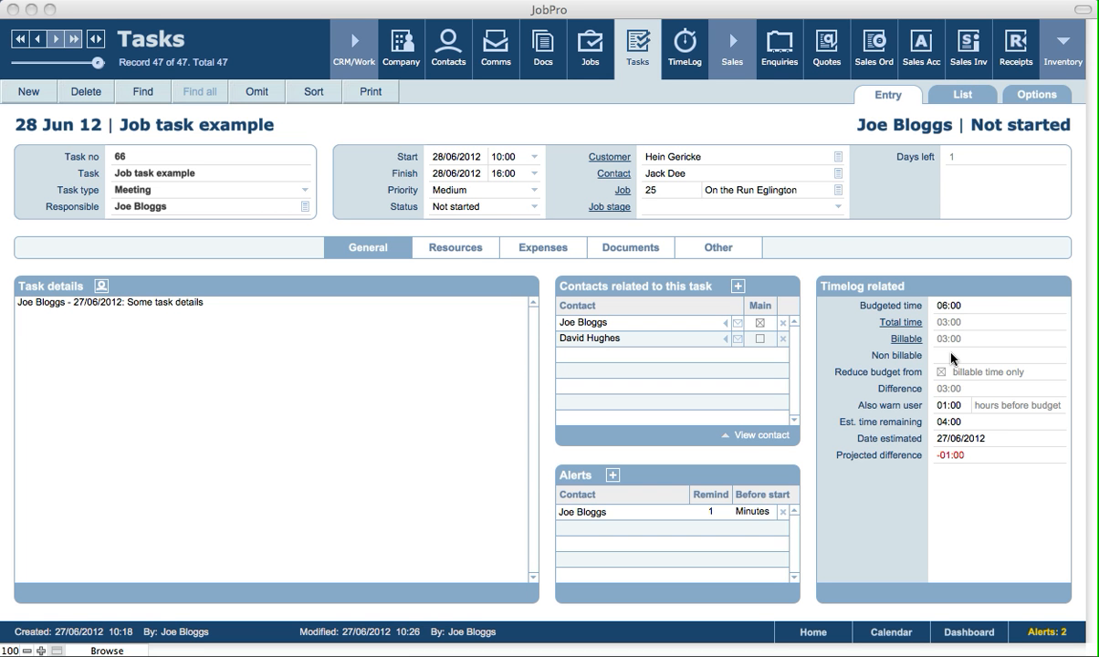
{"action": "left_click", "coordinate": [951, 274]}
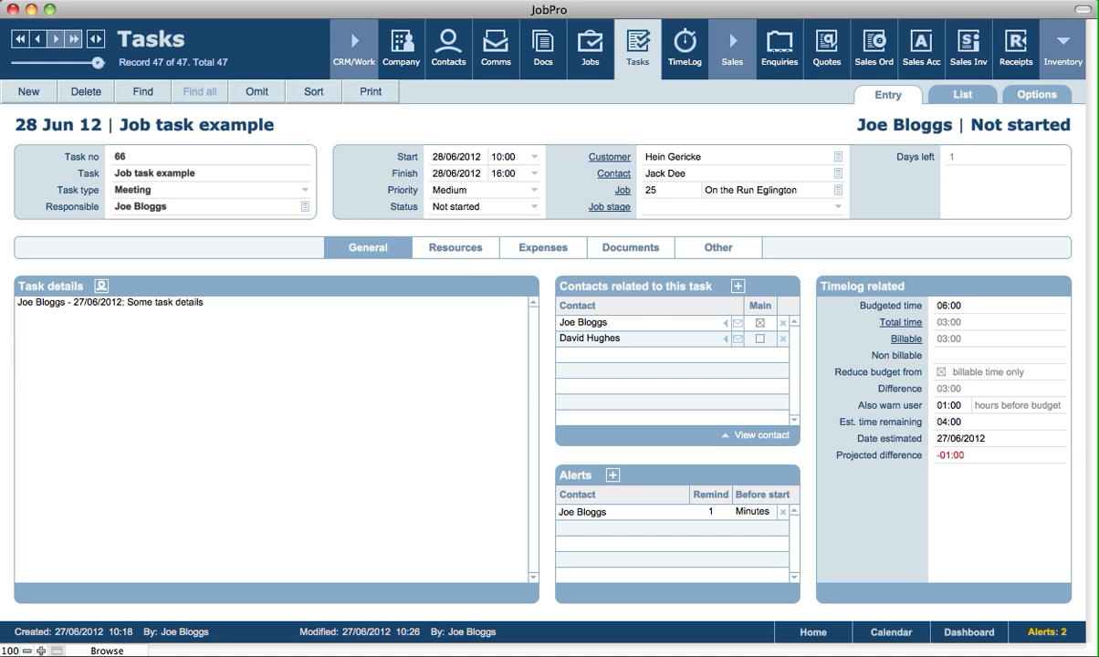
{"action": "left_click", "coordinate": [454, 289]}
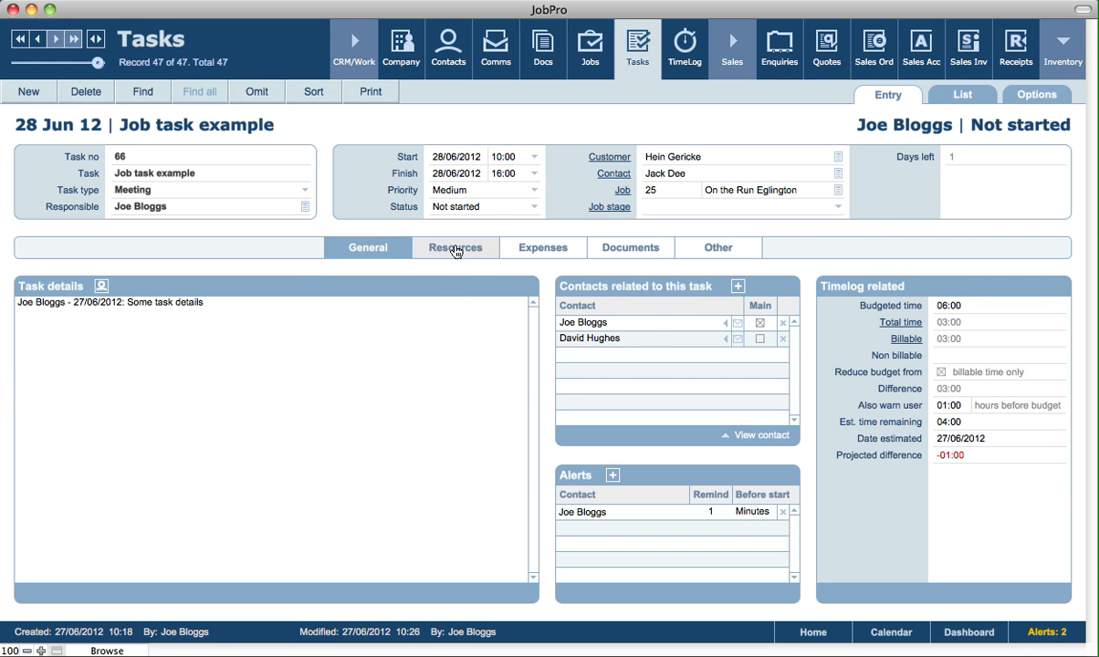
{"action": "left_click", "coordinate": [456, 249]}
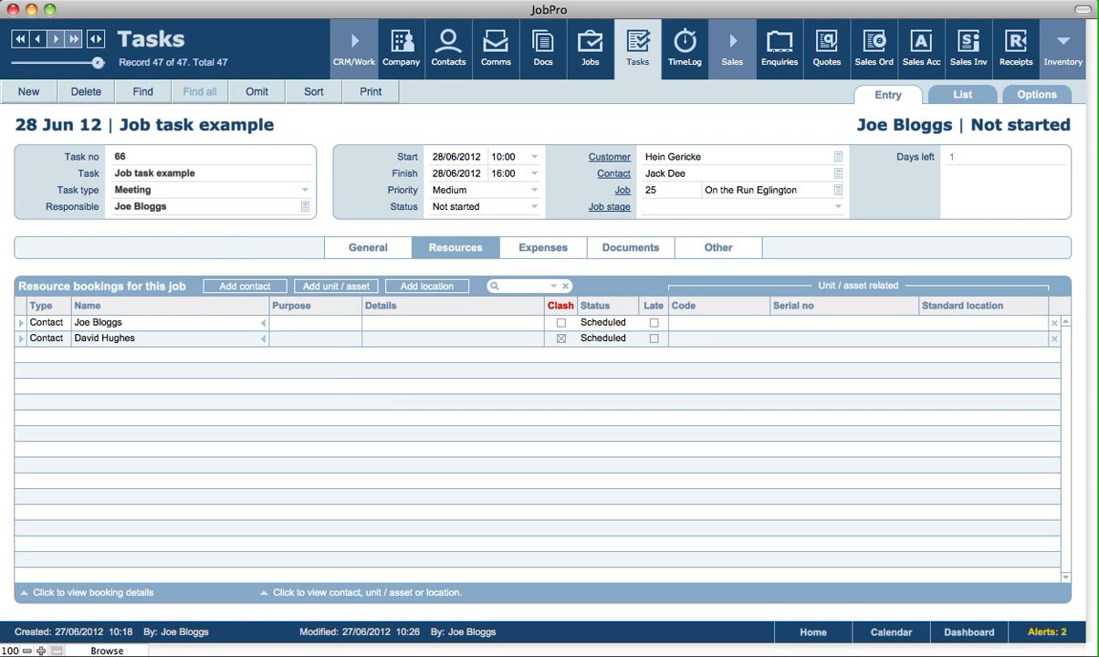
{"action": "left_click", "coordinate": [342, 286]}
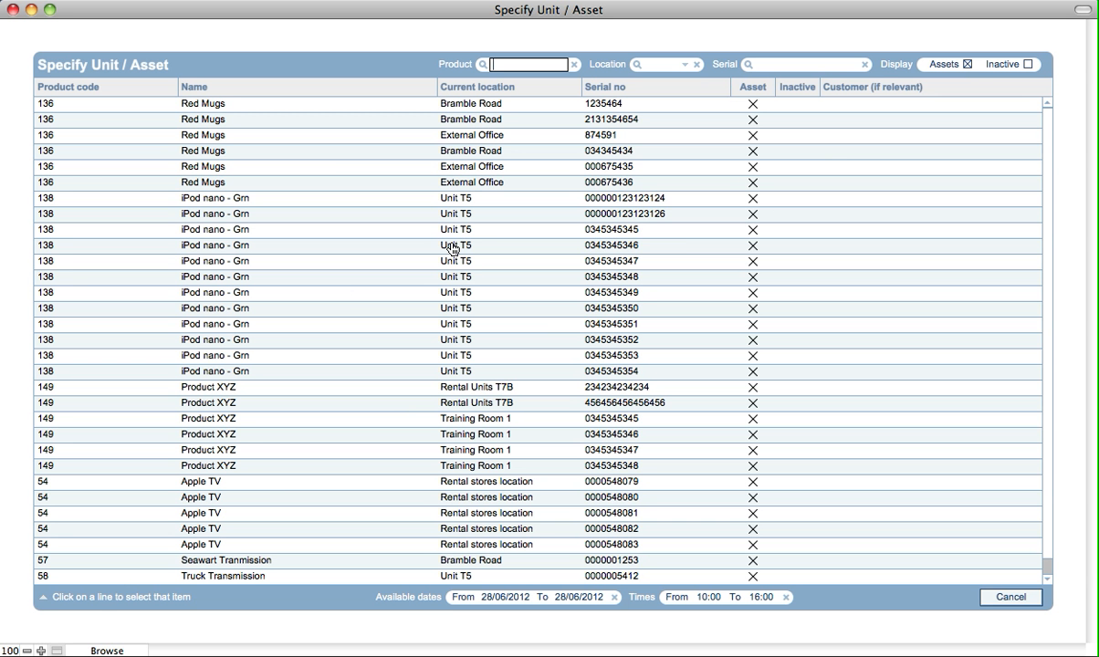
{"action": "left_click", "coordinate": [224, 483]}
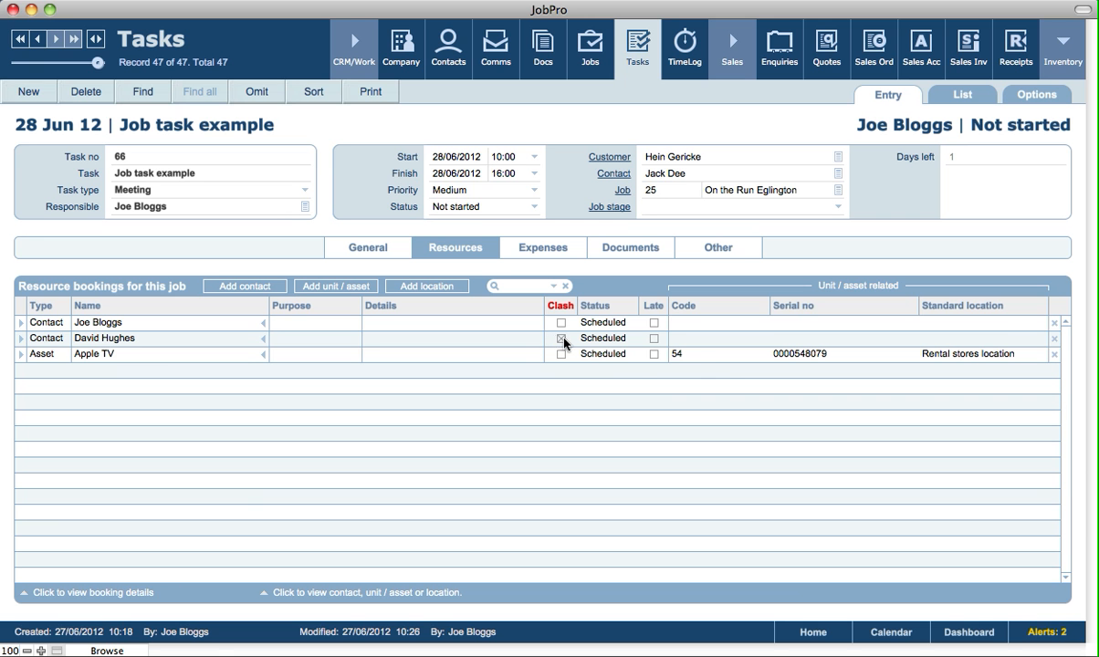
{"action": "mouse_move", "coordinate": [562, 343]}
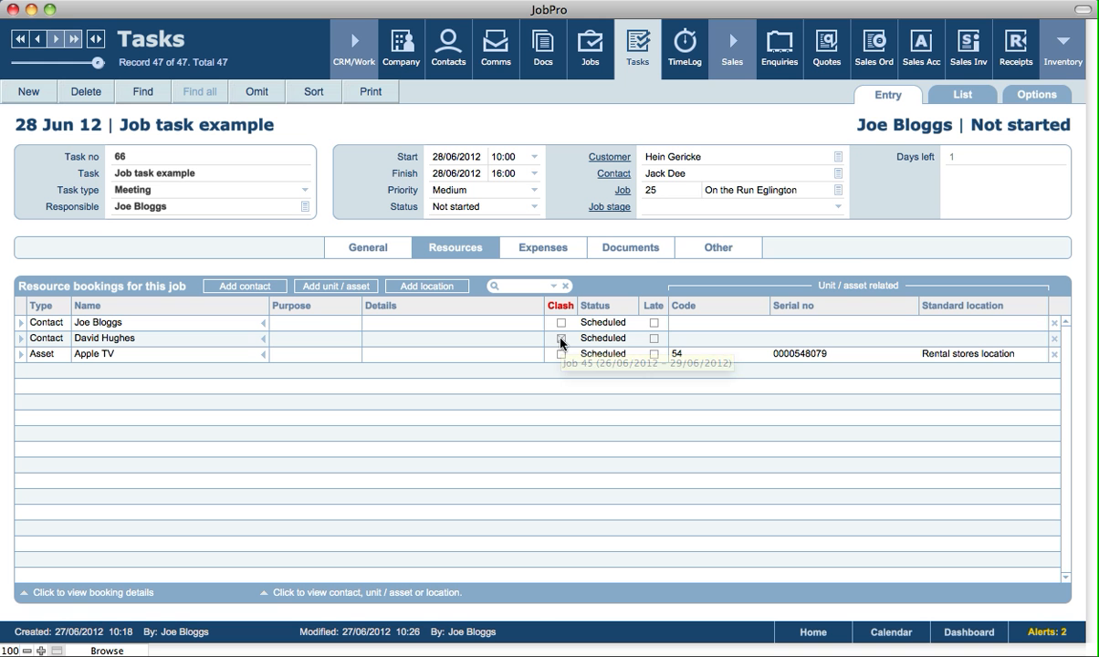
{"action": "left_click", "coordinate": [562, 338]}
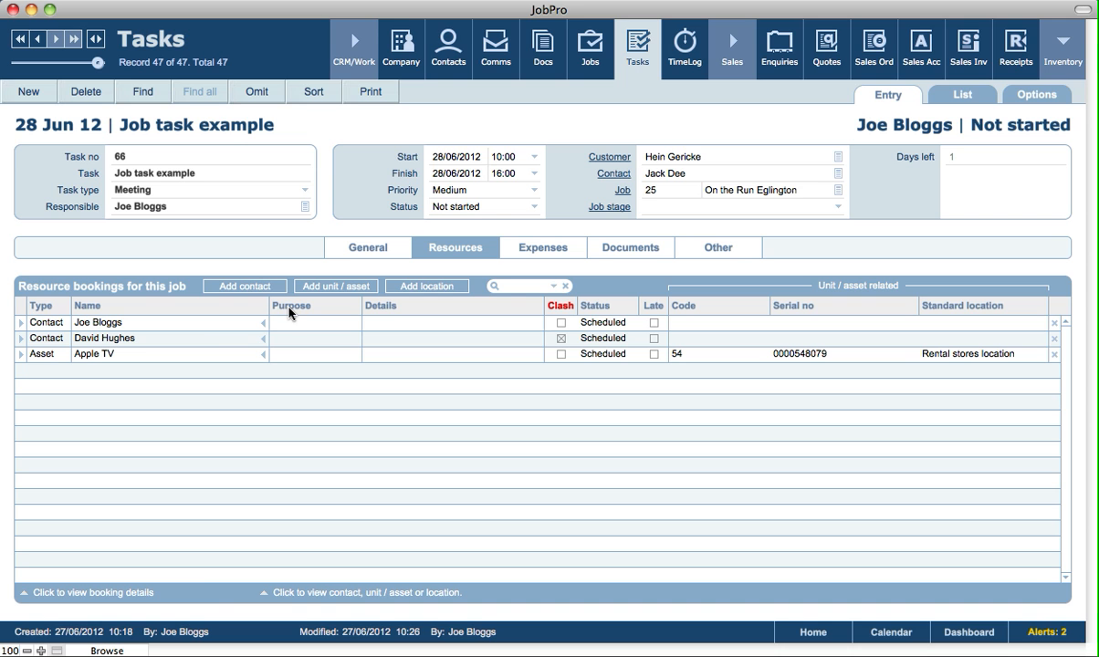
Step: Clear the availability date filter, book the last listed employee as a contact resource for the task, and check that booking's clash
{"action": "left_click", "coordinate": [263, 286]}
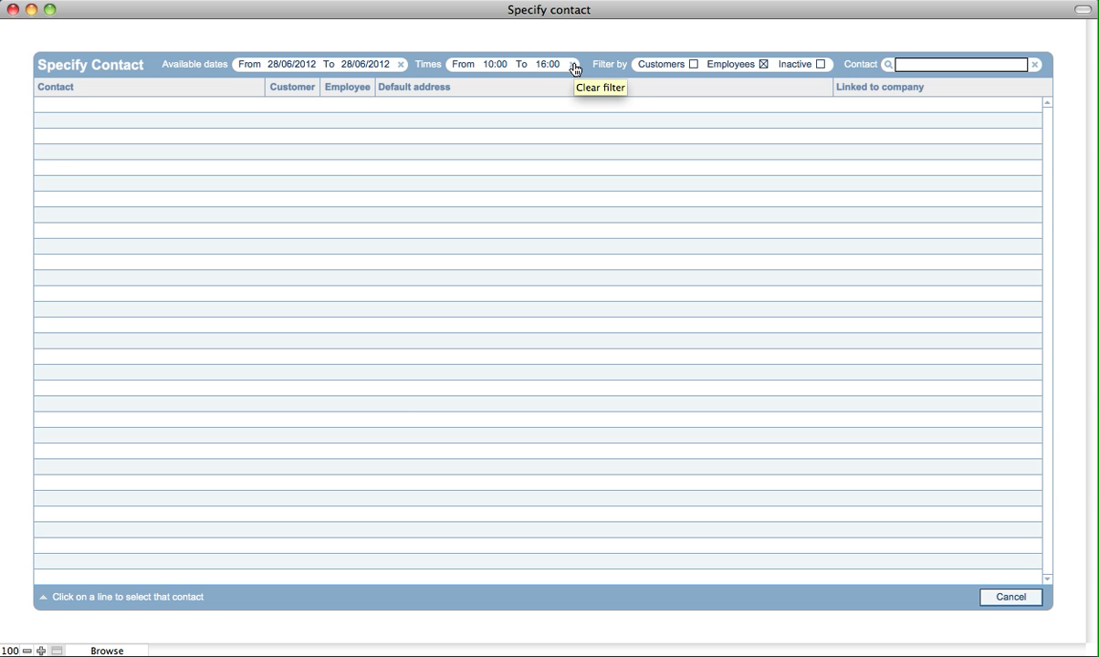
{"action": "left_click", "coordinate": [399, 66]}
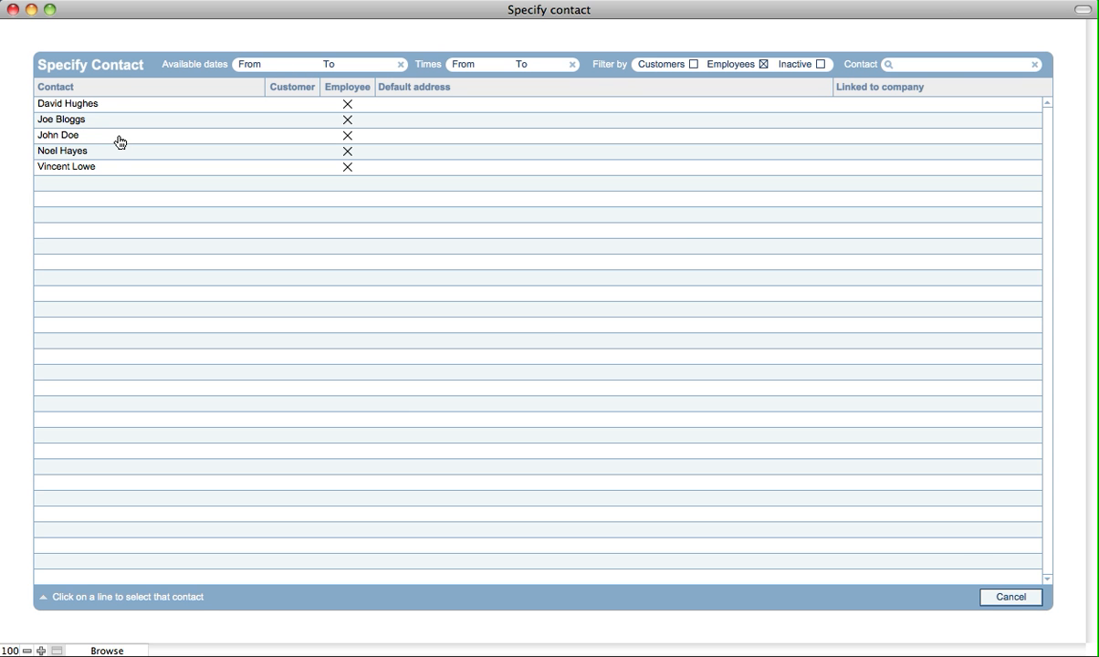
{"action": "left_click", "coordinate": [82, 169]}
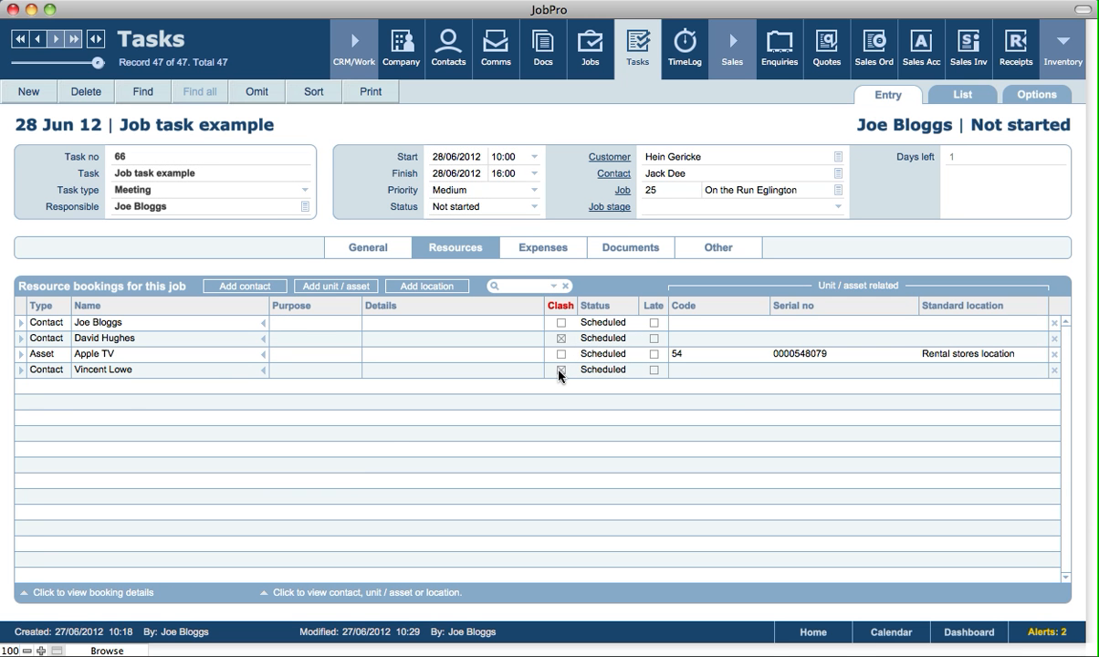
{"action": "mouse_move", "coordinate": [560, 374]}
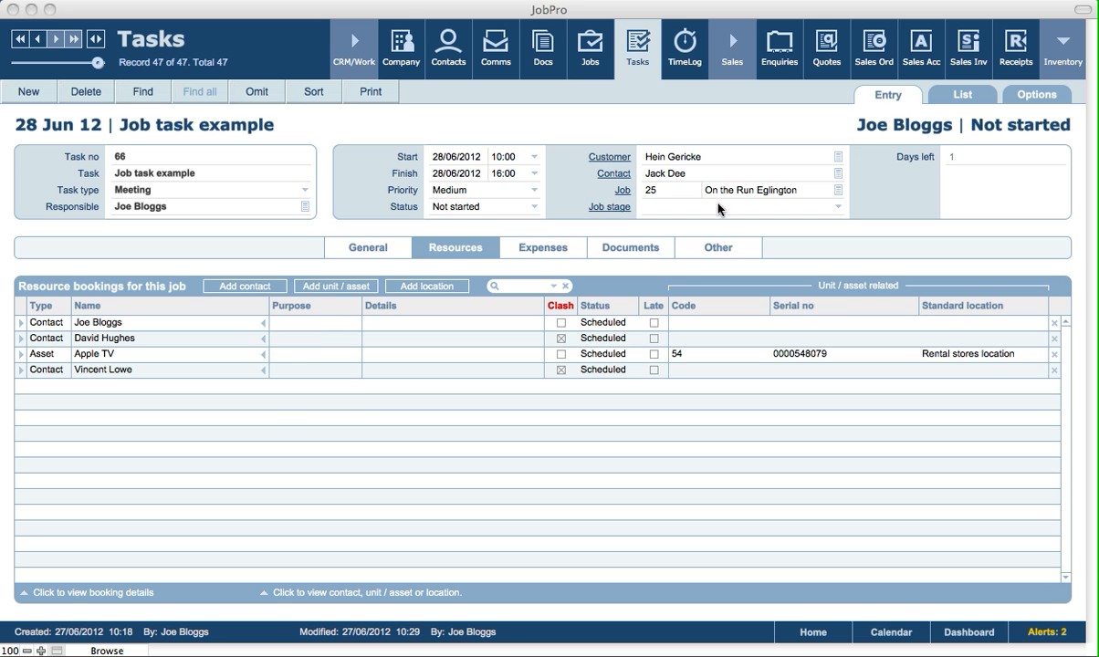
Step: Check the purpose options available for the first contact booking without choosing one
{"action": "left_click", "coordinate": [717, 260]}
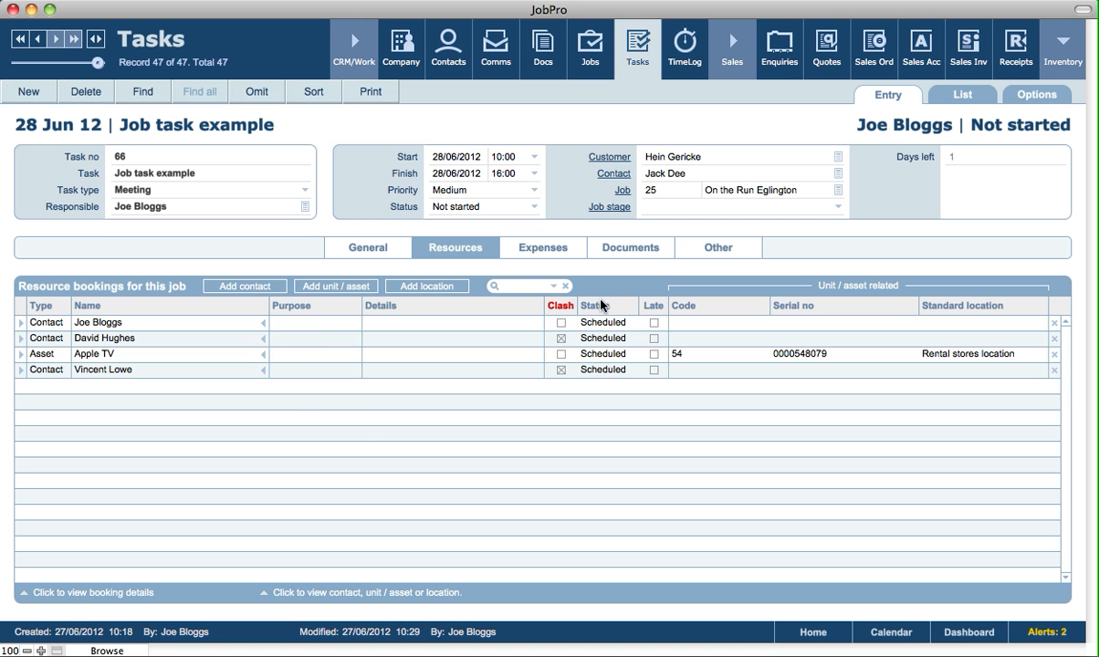
{"action": "left_click", "coordinate": [299, 321]}
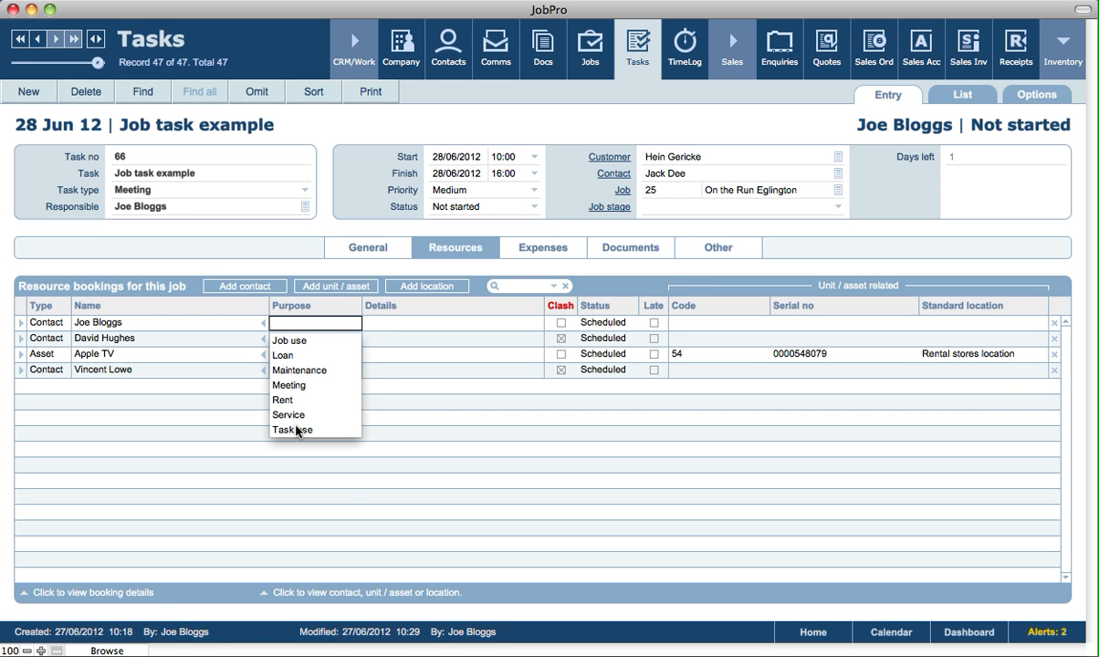
{"action": "left_click", "coordinate": [356, 512]}
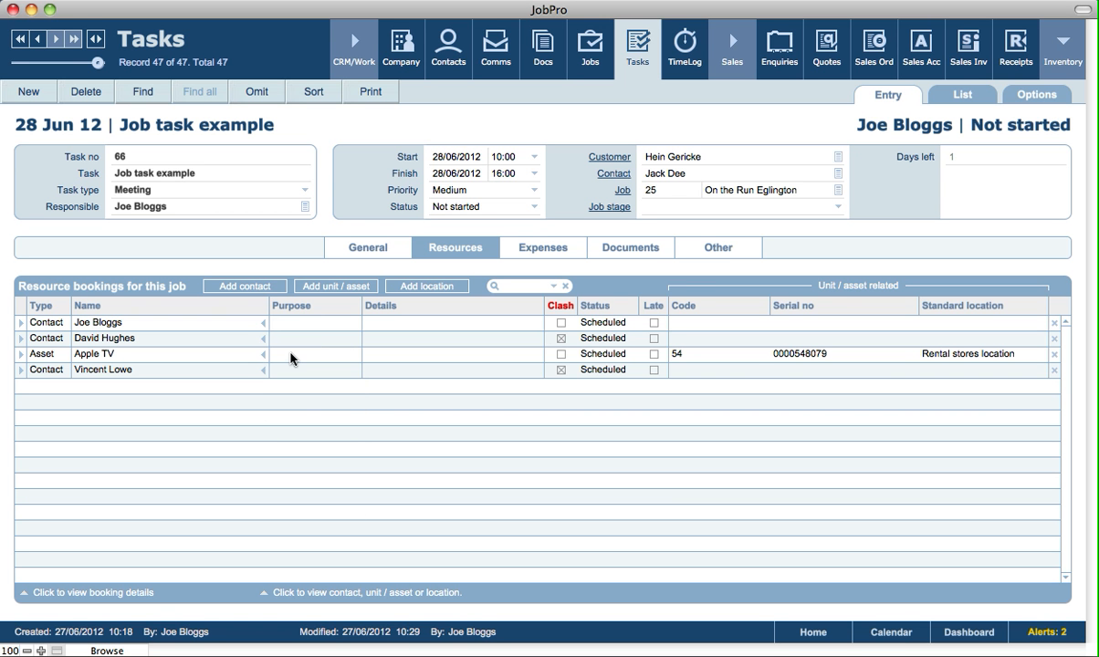
Step: Book the Training Room 1 location as a resource for the task
{"action": "left_click", "coordinate": [444, 287]}
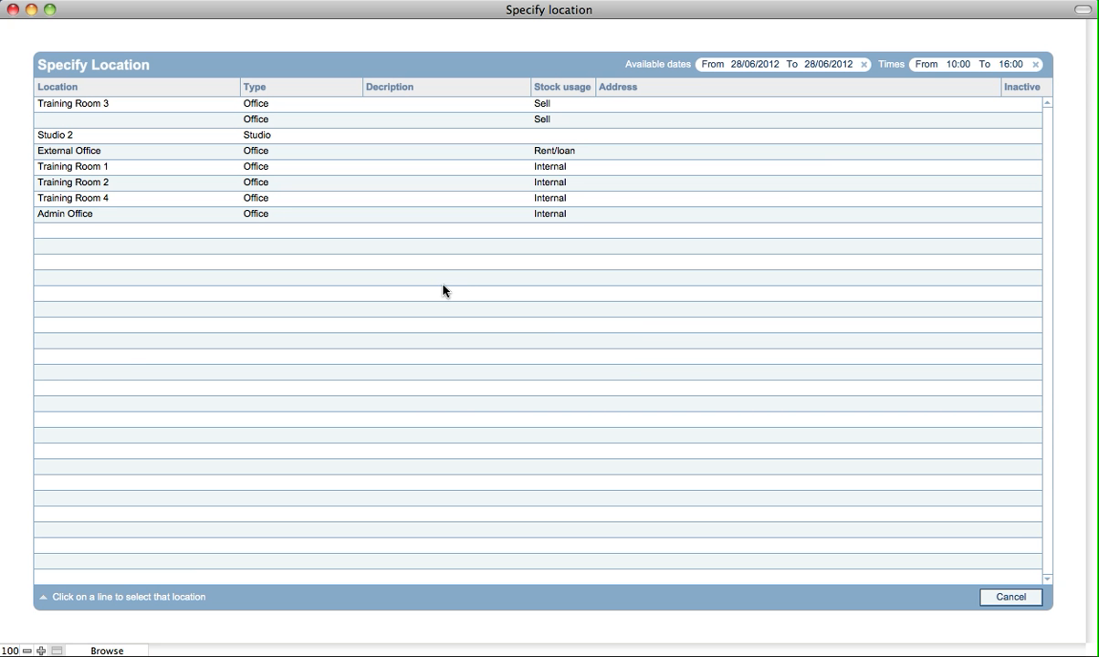
{"action": "left_click", "coordinate": [83, 167]}
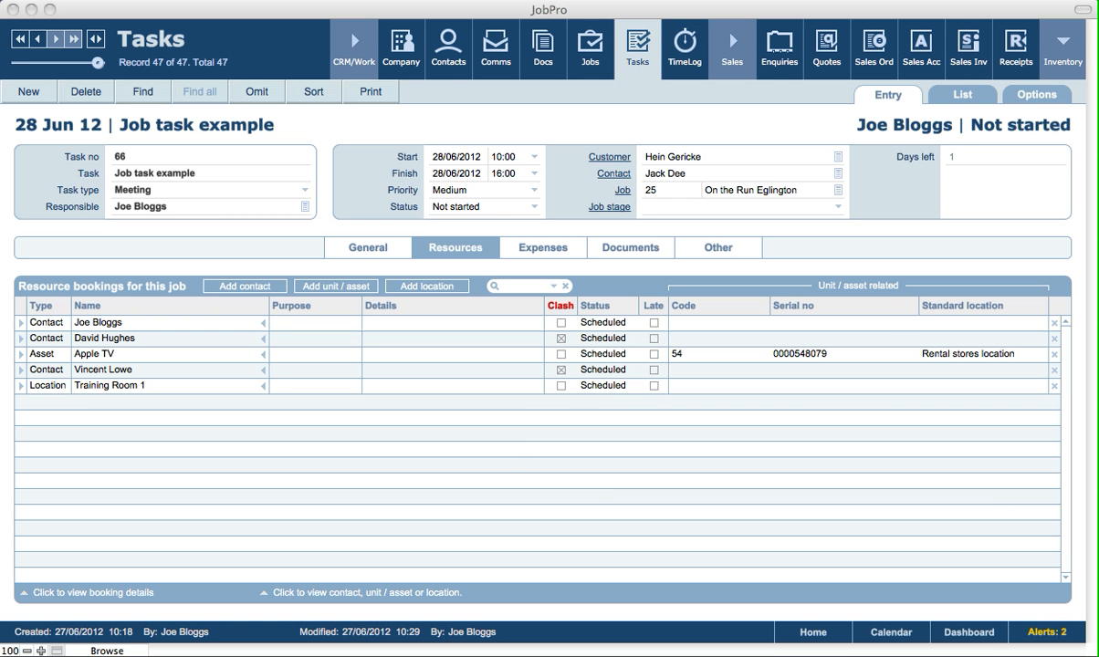
{"action": "left_click", "coordinate": [830, 266]}
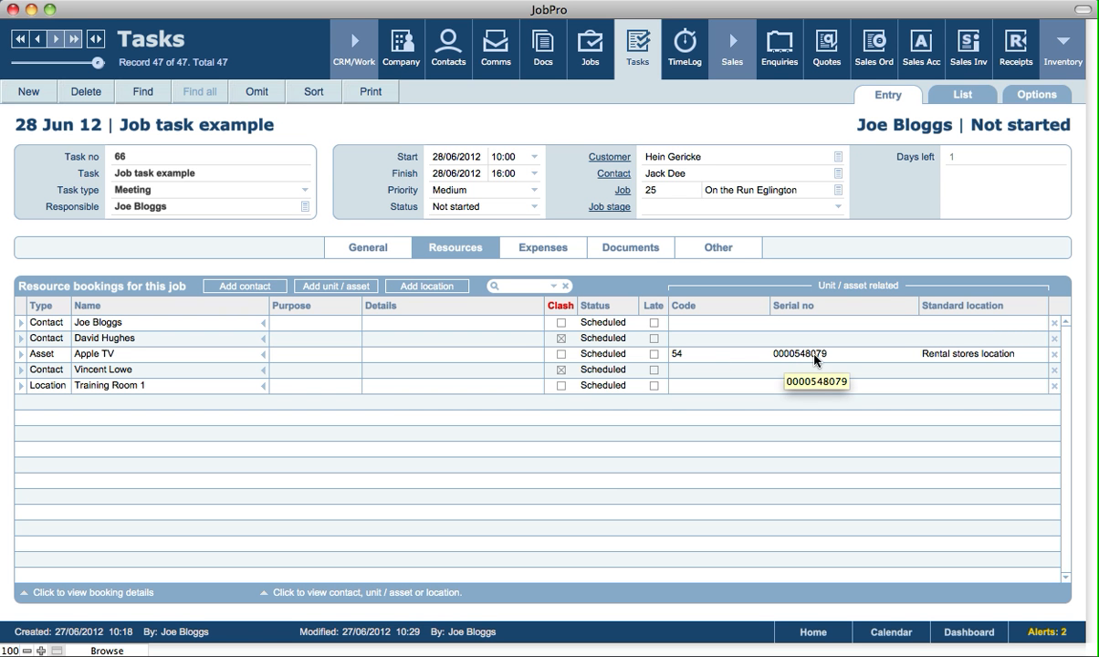
Step: View the resource bookings on the Training Room 1 location record and return to task 66
{"action": "left_click", "coordinate": [263, 389]}
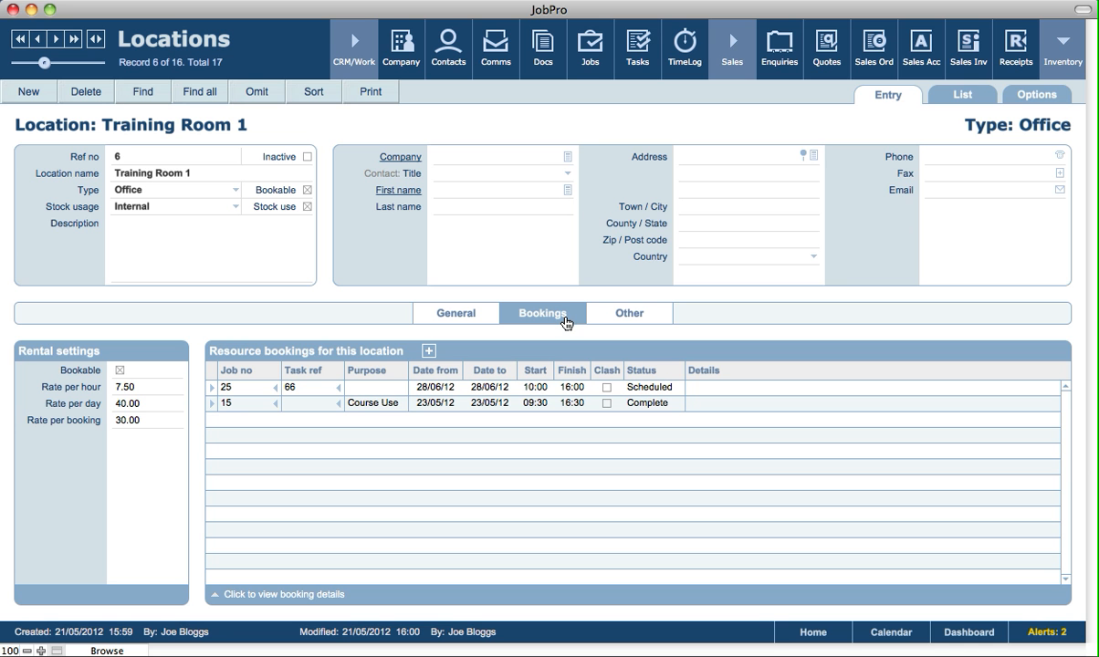
{"action": "left_click", "coordinate": [339, 394]}
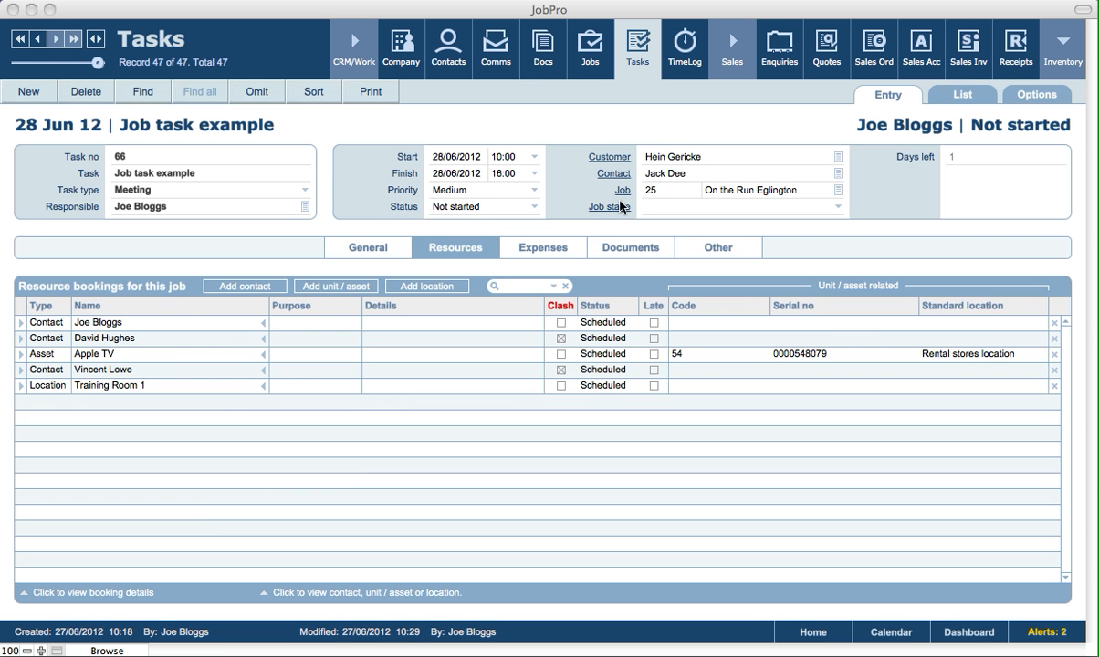
{"action": "left_click", "coordinate": [621, 123]}
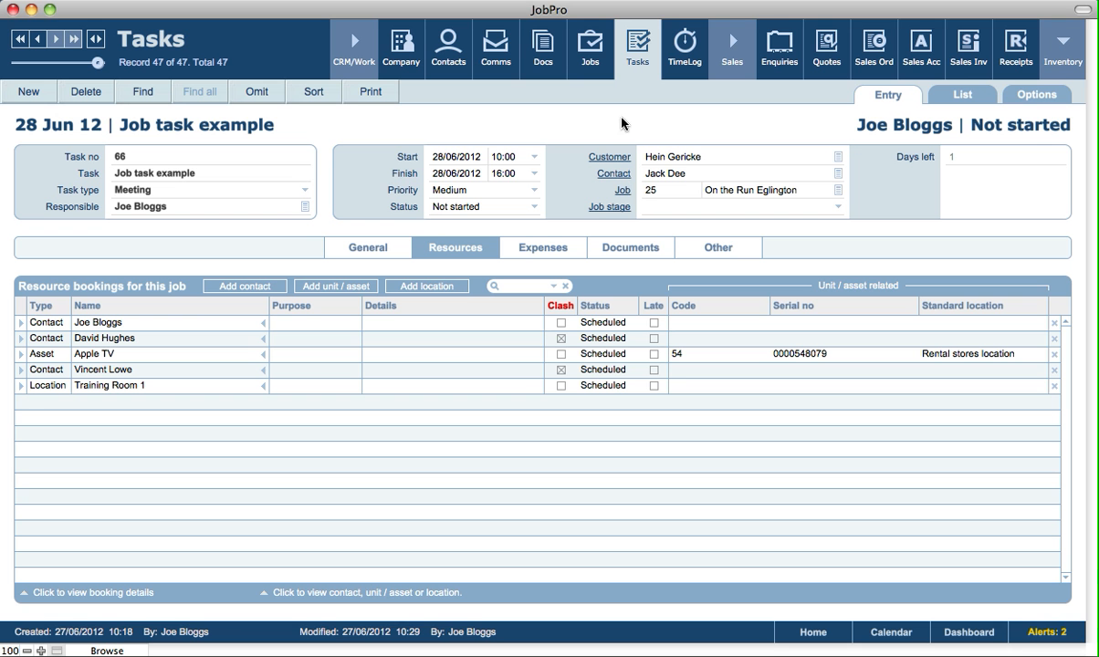
Step: Review the resource bookings of linked job 25, return to the task, and check the type filter options for its bookings
{"action": "left_click", "coordinate": [622, 193]}
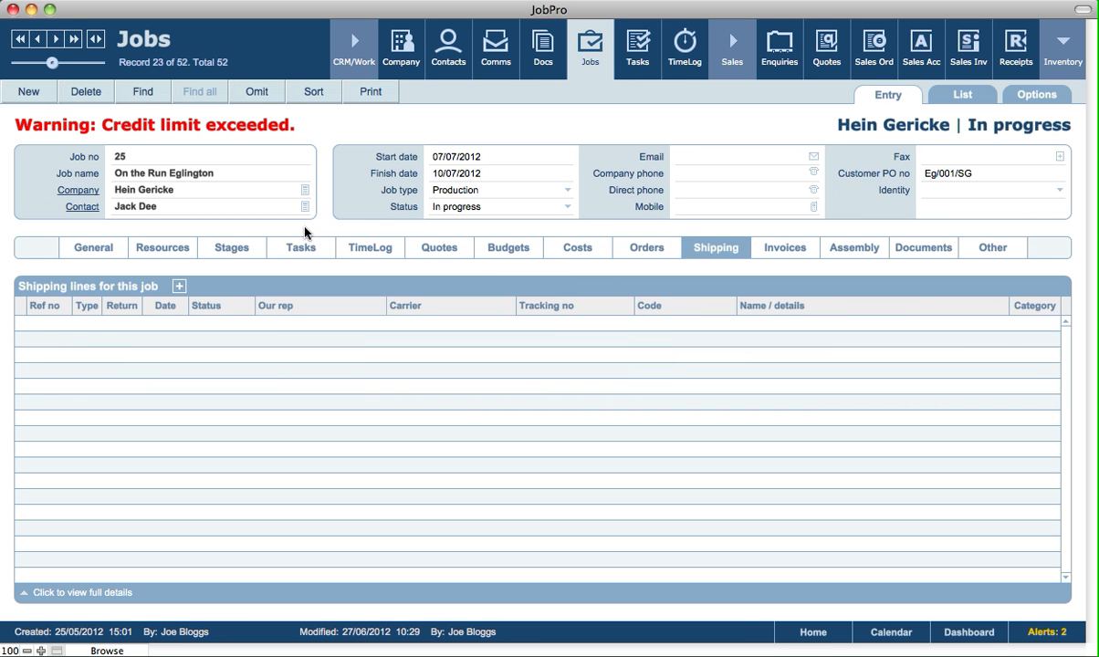
{"action": "left_click", "coordinate": [166, 254]}
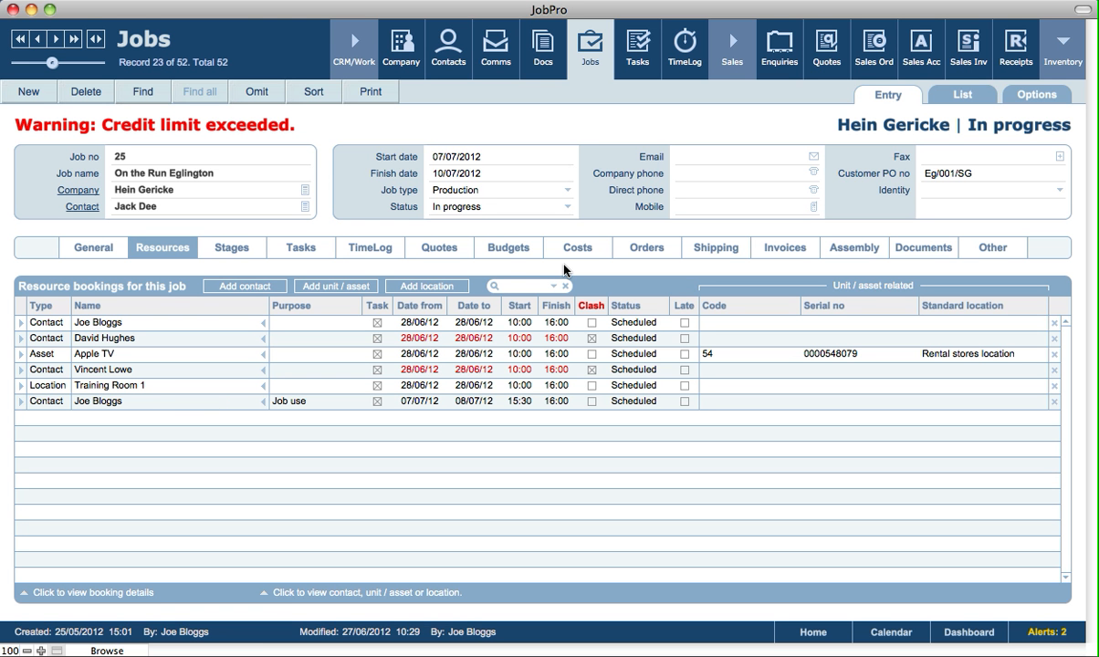
{"action": "left_click", "coordinate": [638, 44]}
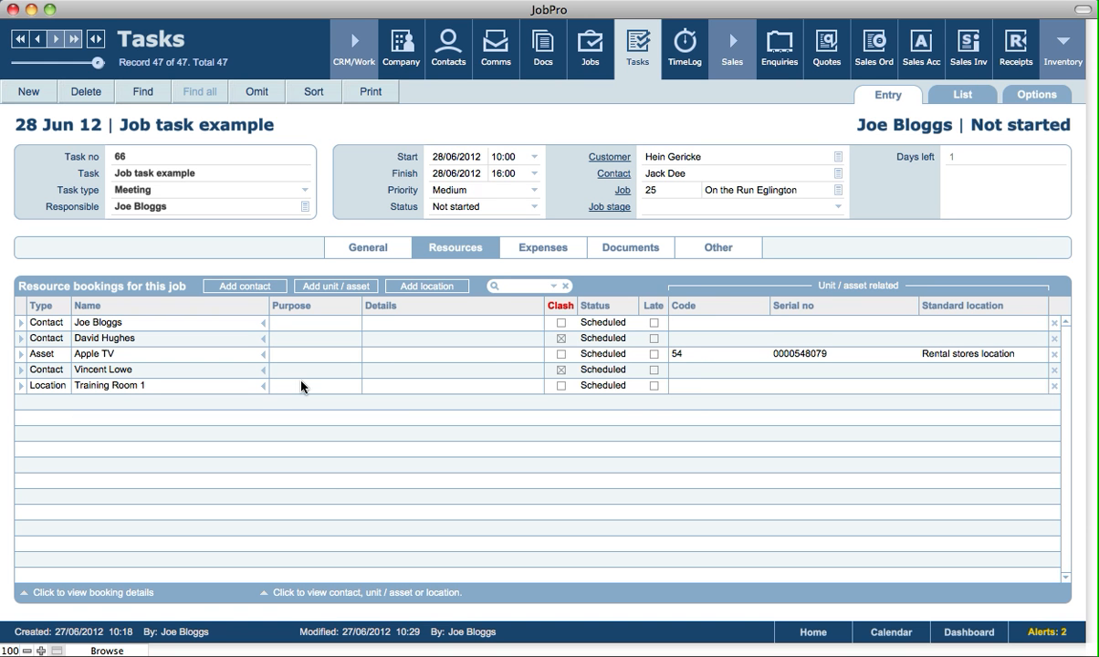
{"action": "left_click", "coordinate": [503, 286]}
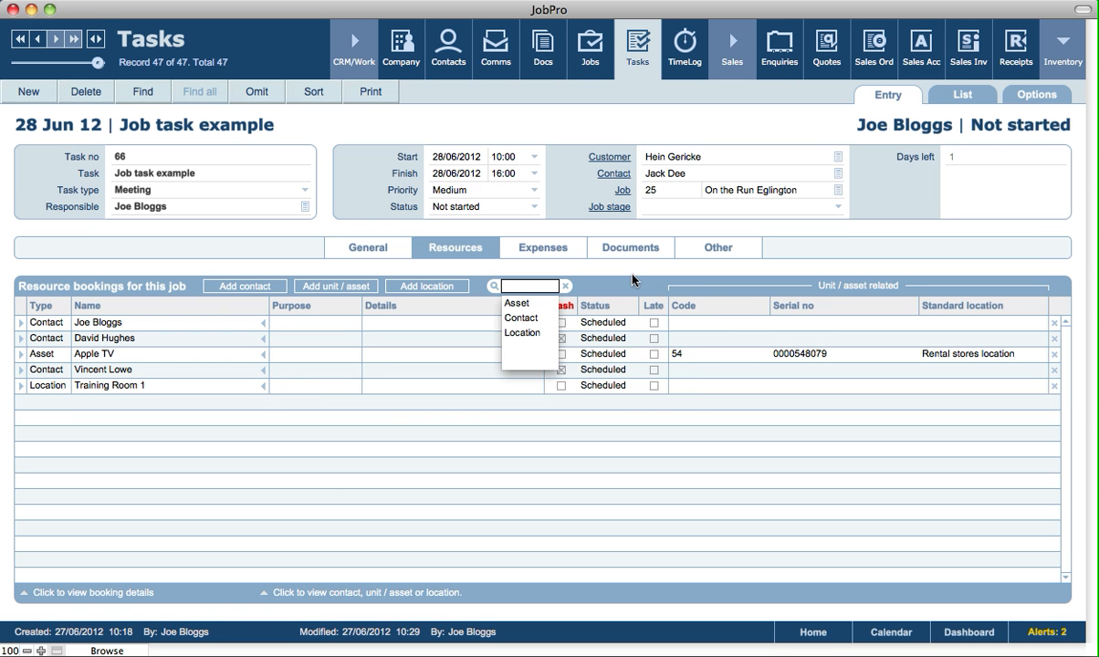
{"action": "left_click", "coordinate": [632, 279]}
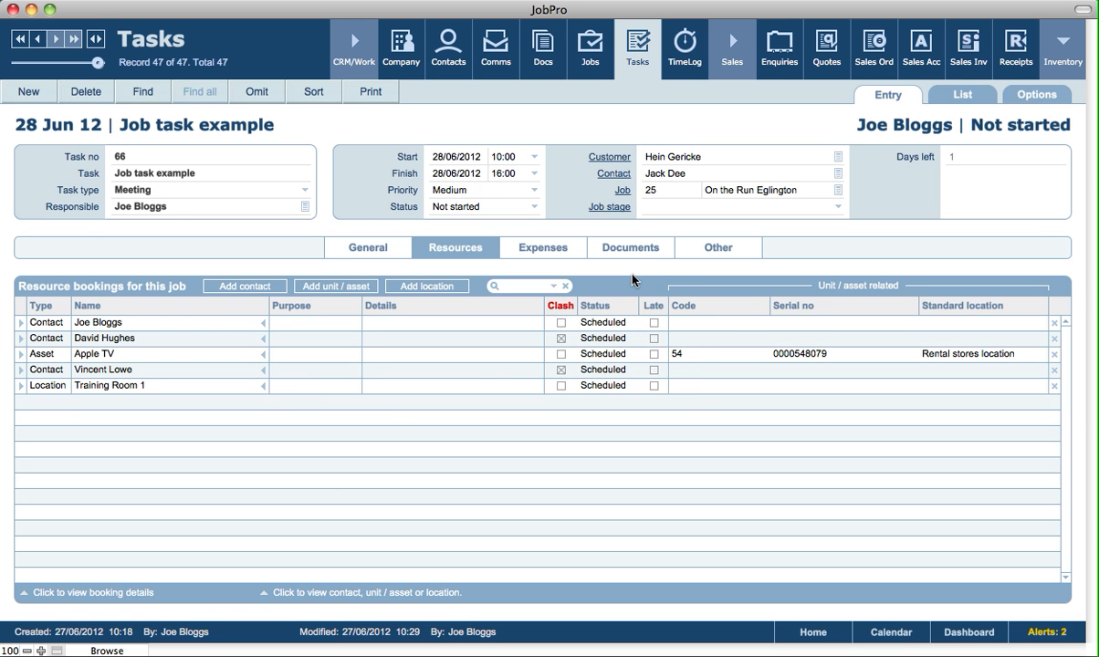
Step: Add an expense line to the task for product code 98, the 220k Resistor
{"action": "left_click", "coordinate": [526, 251]}
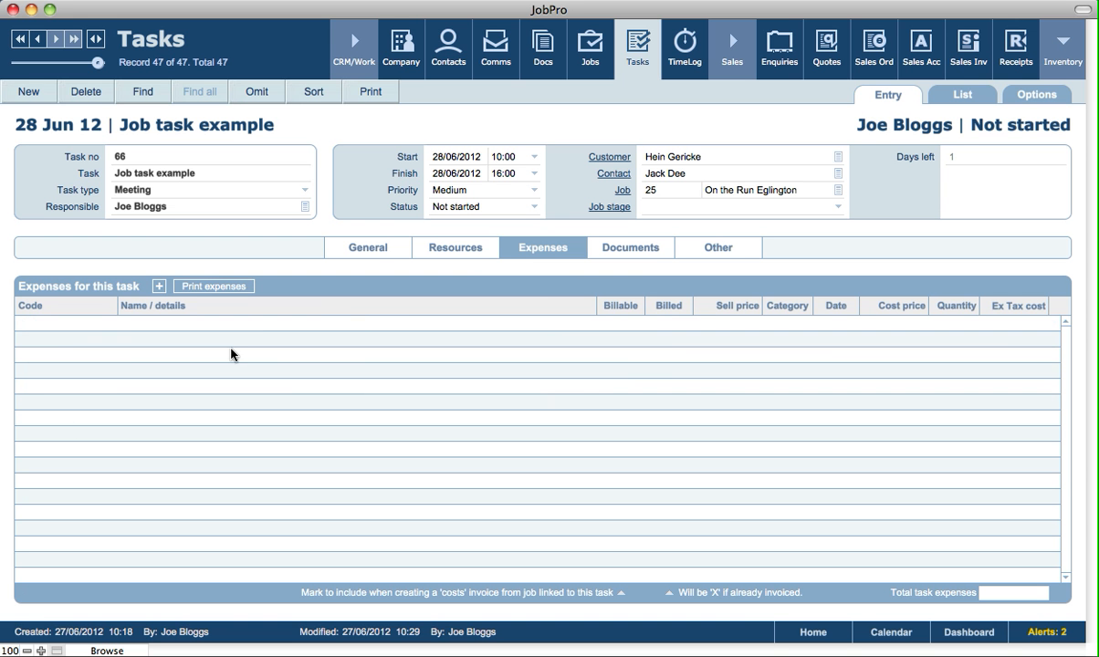
{"action": "left_click", "coordinate": [158, 288]}
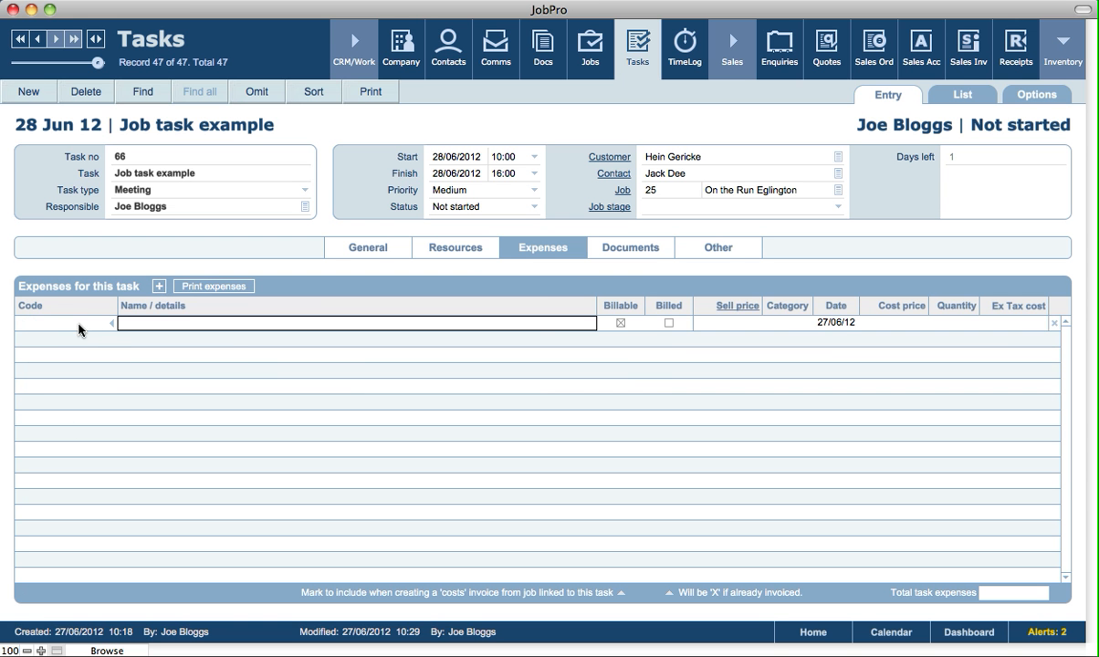
{"action": "left_click", "coordinate": [79, 325]}
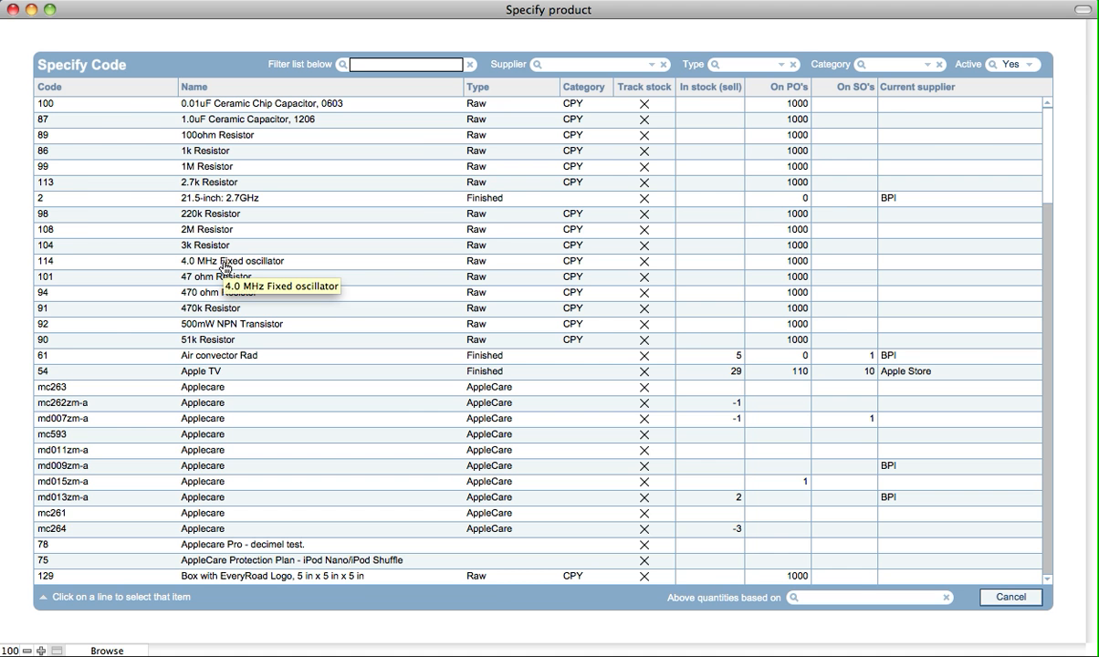
{"action": "left_click", "coordinate": [211, 214]}
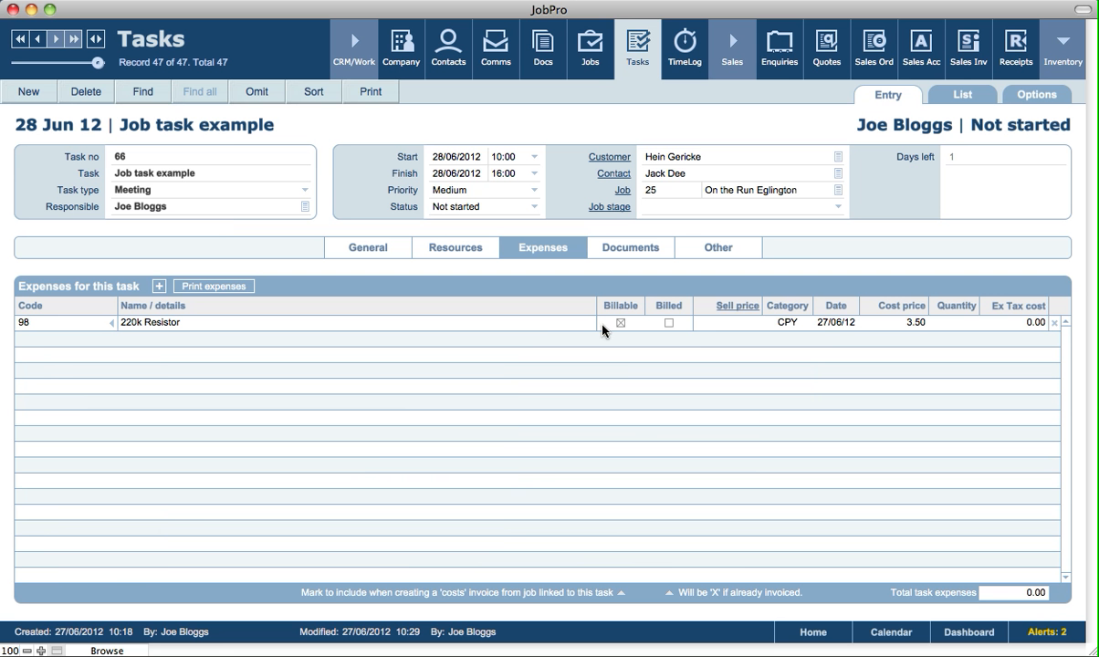
Step: Try to set the quantity of the 220k Resistor expense to 1
{"action": "left_click", "coordinate": [944, 323]}
{"action": "type", "text": "1"}
{"action": "left_click", "coordinate": [869, 287]}
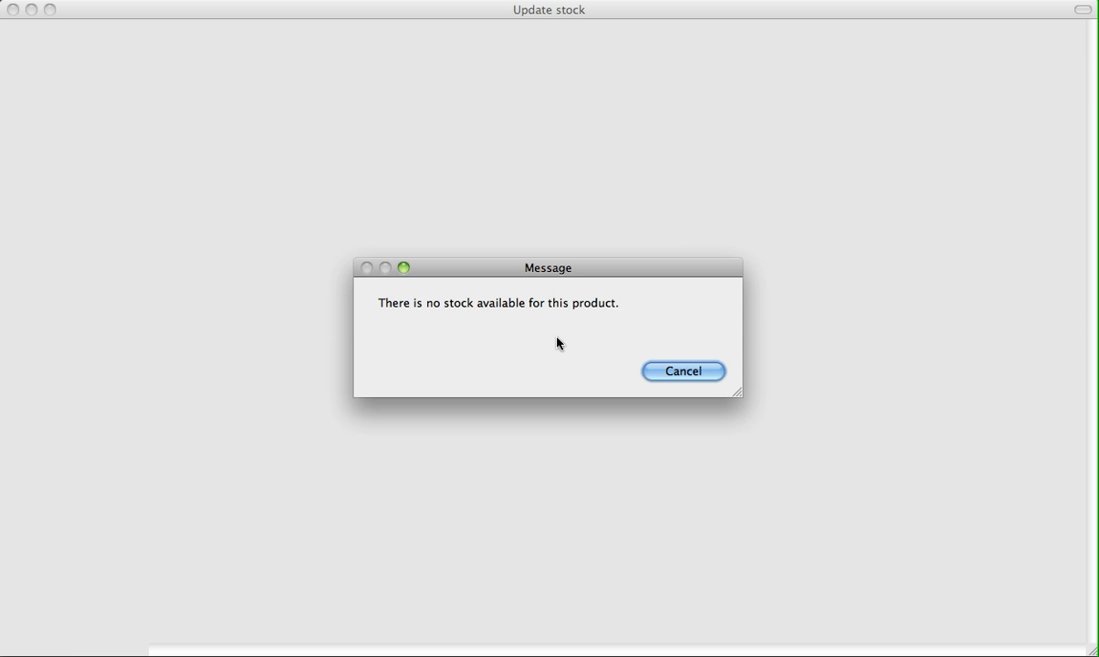
{"action": "left_click", "coordinate": [685, 374]}
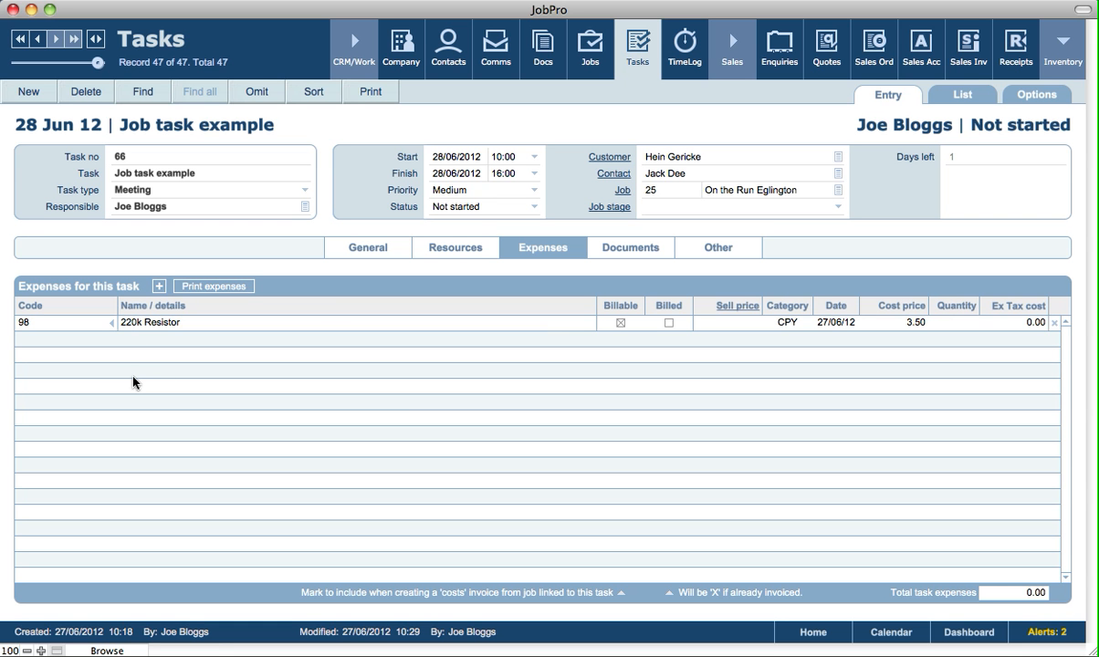
Step: Add a second, blank expense line to the task, check the expenses in linked job 25's costs, and return to the task
{"action": "left_click", "coordinate": [157, 294]}
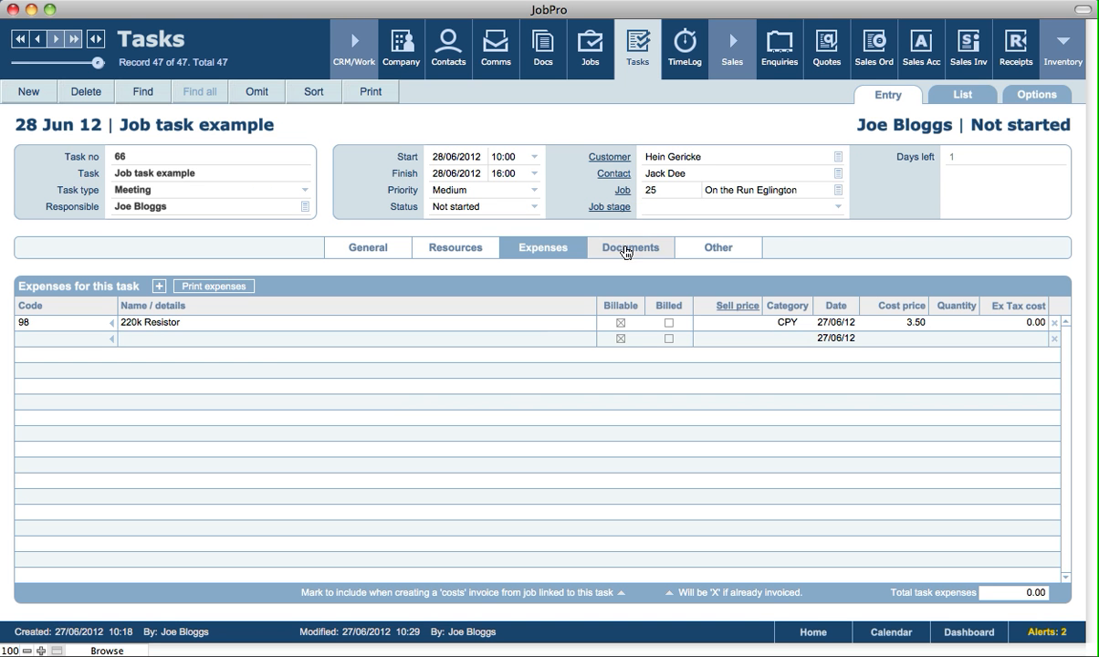
{"action": "left_click", "coordinate": [621, 191]}
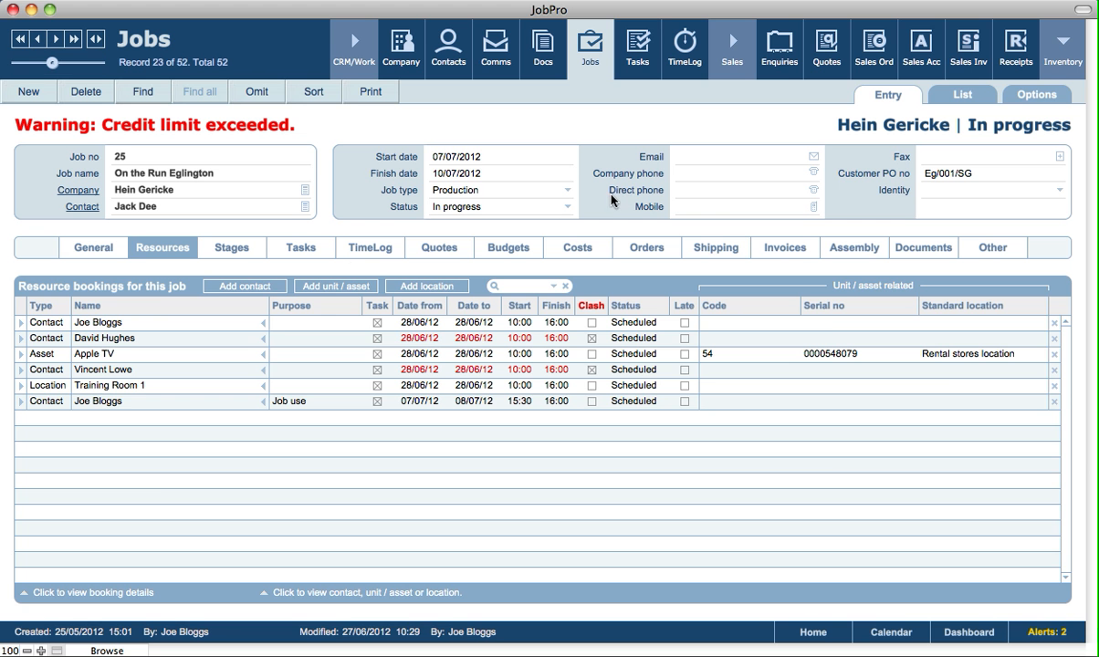
{"action": "left_click", "coordinate": [606, 253]}
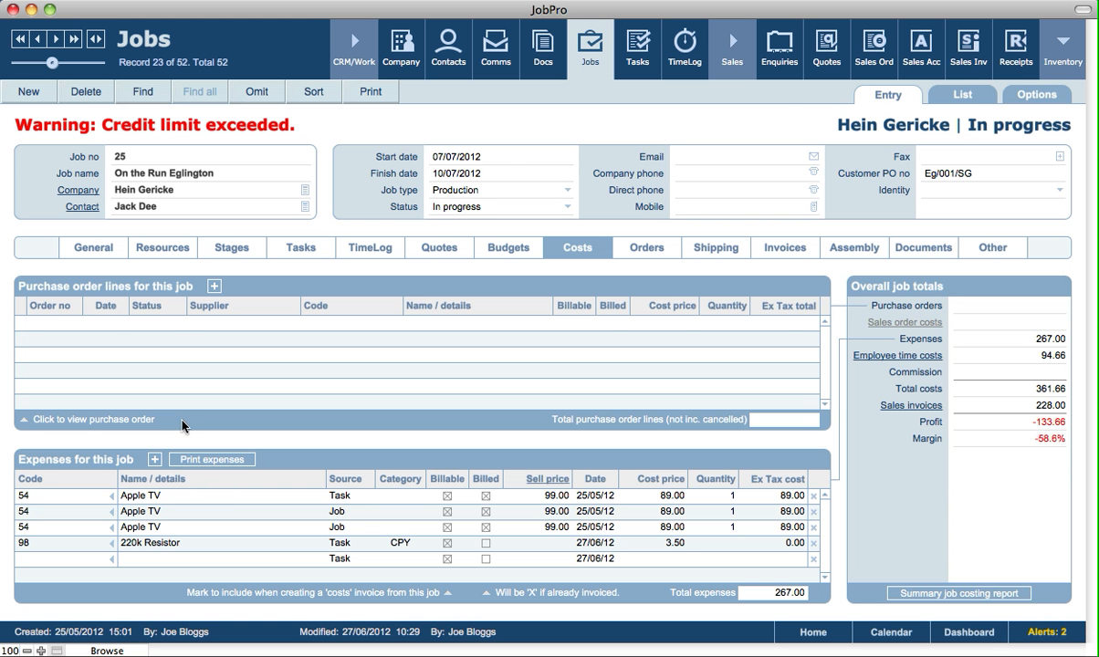
{"action": "left_click", "coordinate": [643, 62]}
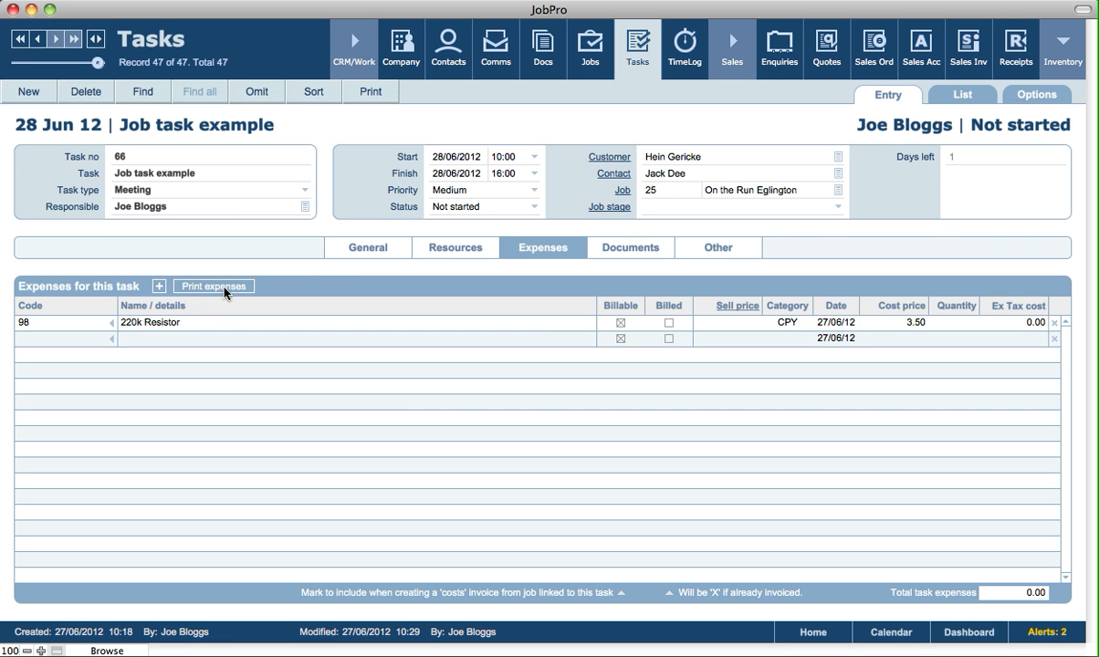
Step: Link the existing document fms12_help_10.pdf, created from the Companies module for BPI, to the task
{"action": "left_click", "coordinate": [641, 255]}
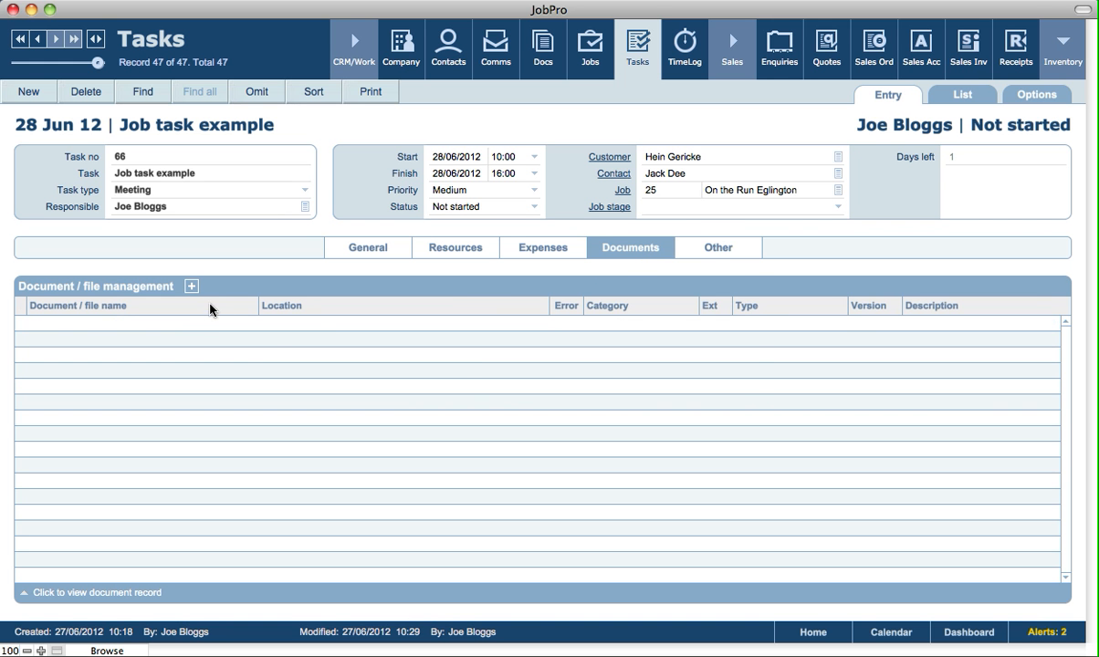
{"action": "left_click", "coordinate": [192, 285]}
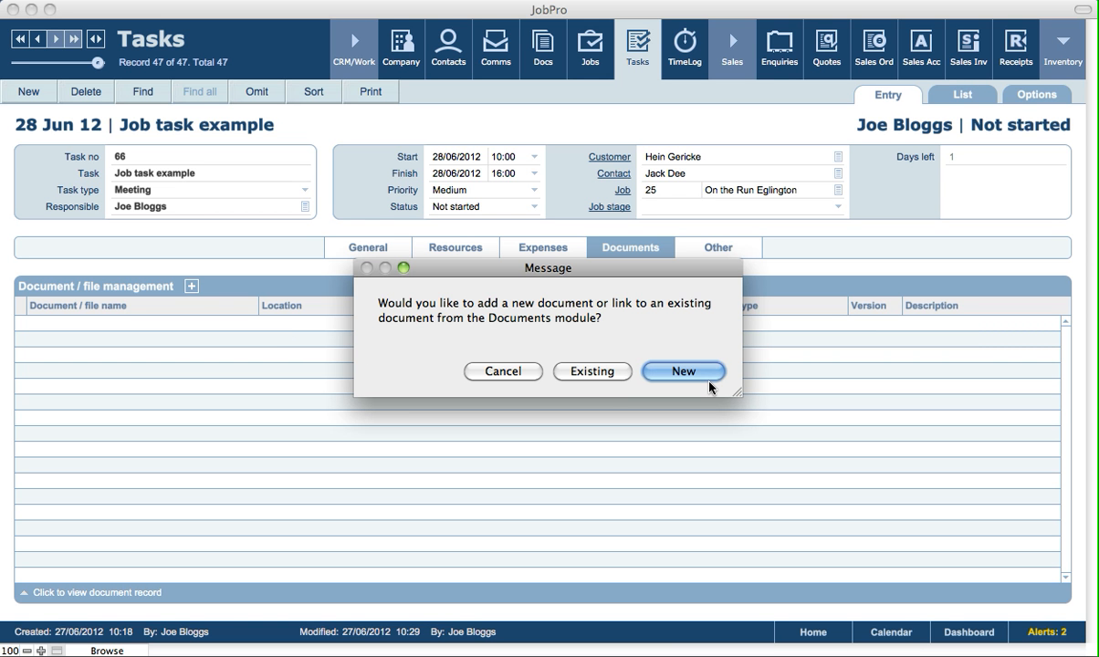
{"action": "left_click", "coordinate": [613, 374]}
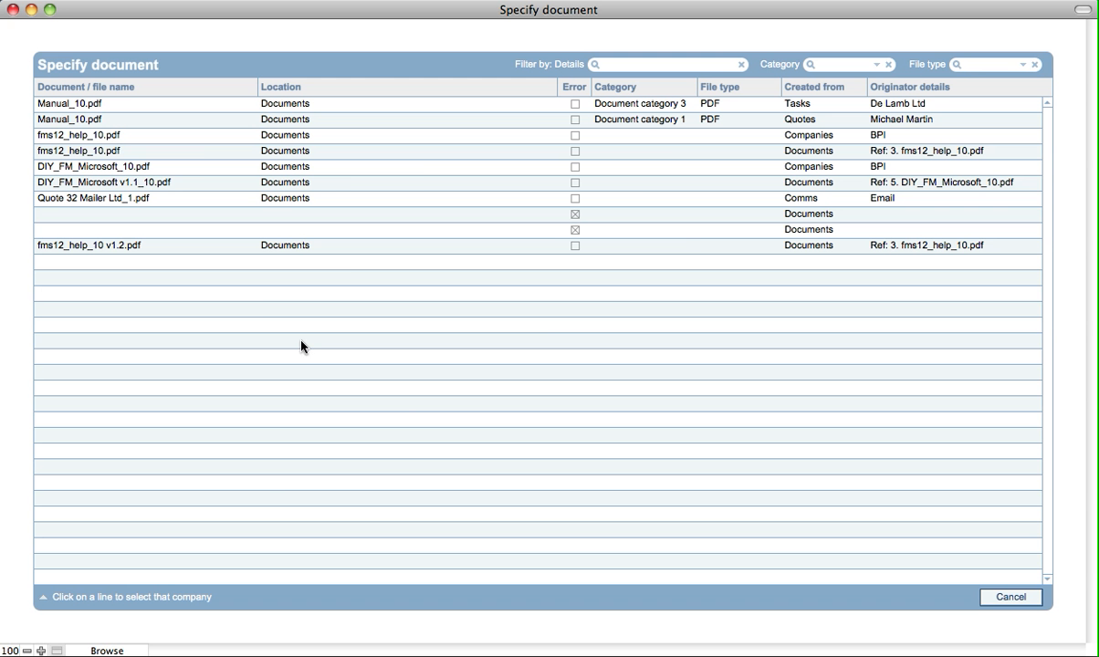
{"action": "left_click", "coordinate": [100, 138]}
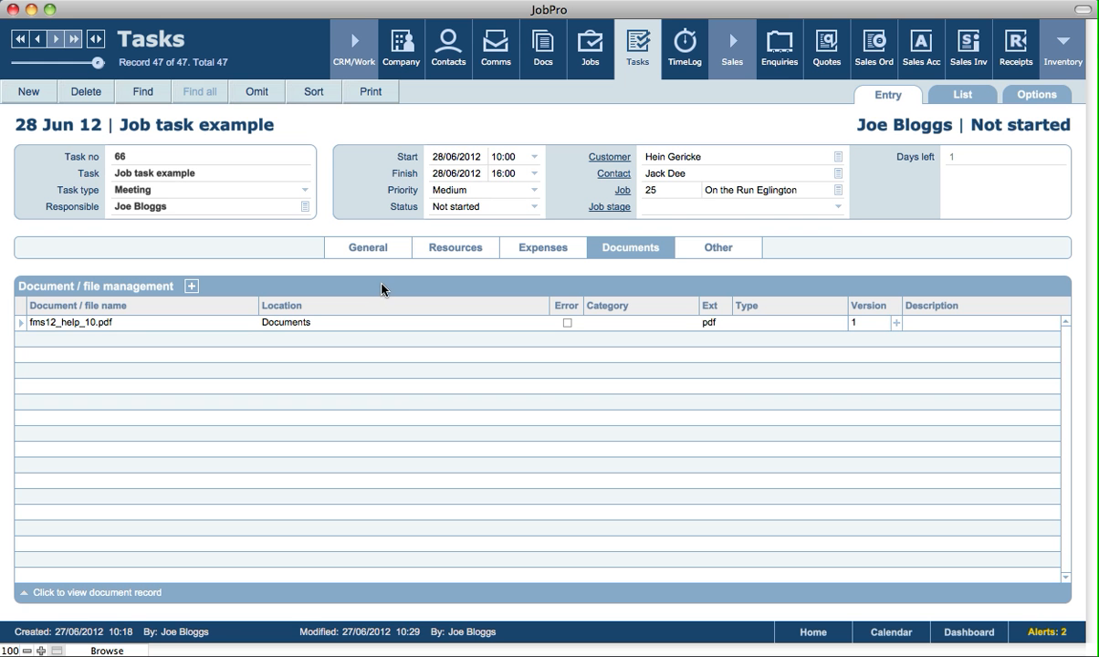
Step: View the linked document's record with its versions and module usage, and return to the task
{"action": "left_click", "coordinate": [21, 329]}
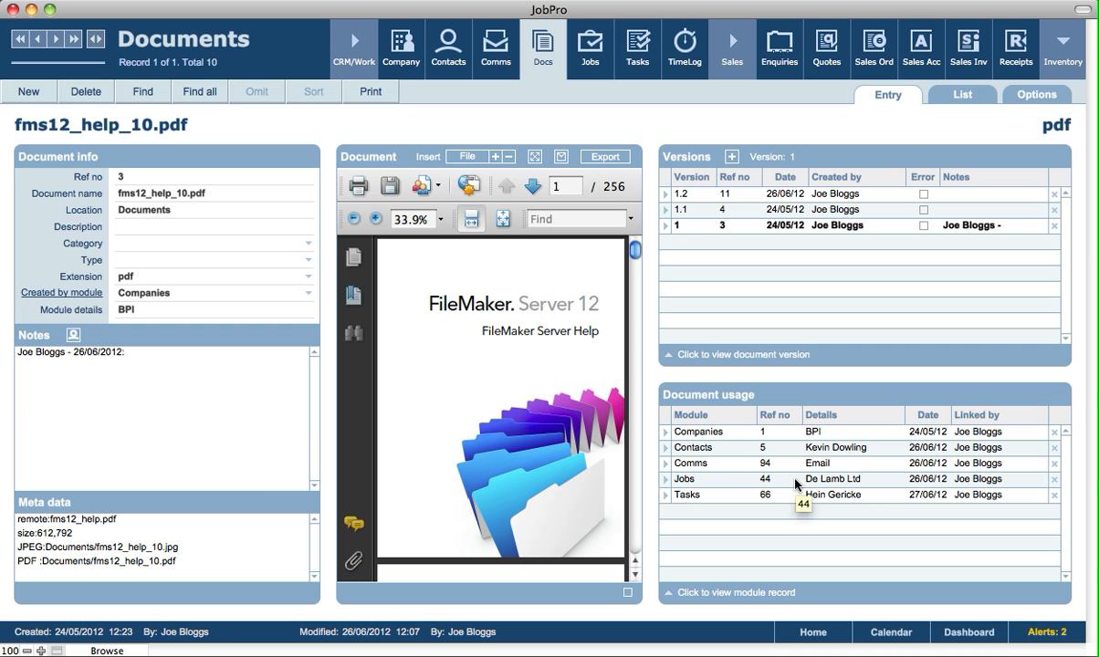
{"action": "left_click", "coordinate": [831, 464]}
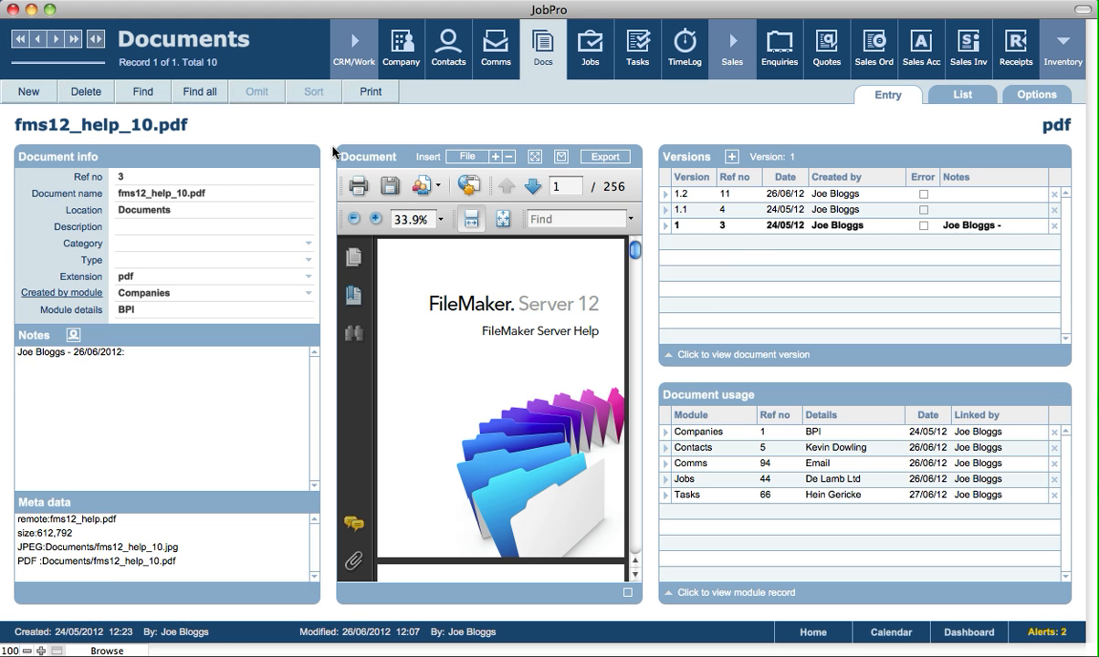
{"action": "left_click", "coordinate": [635, 61]}
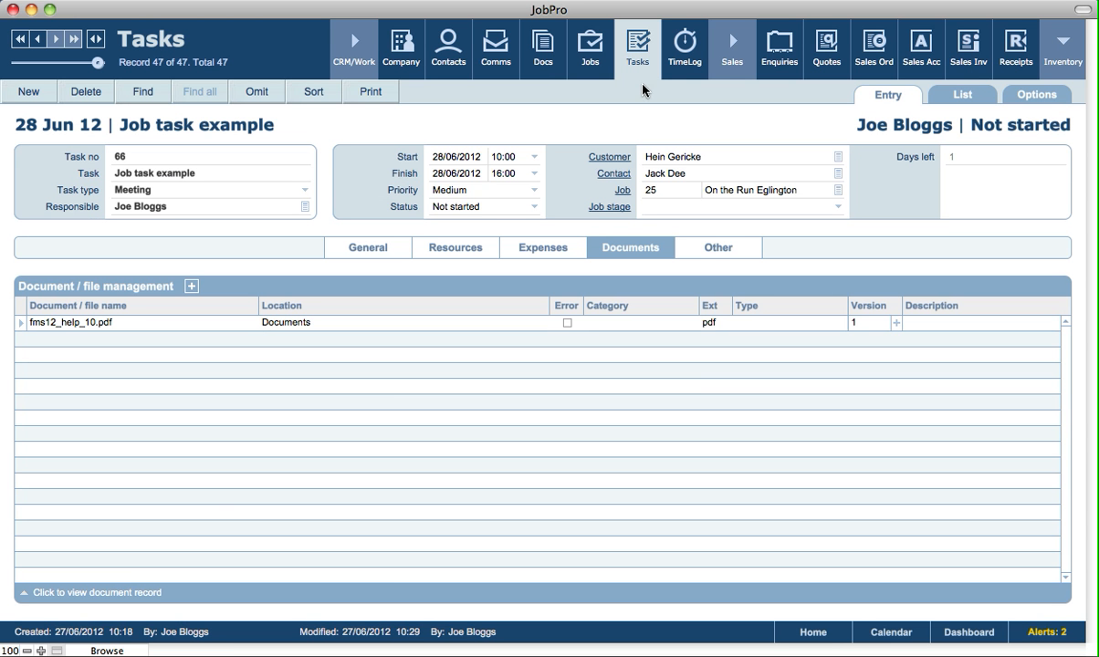
Step: Examine the task's custom fields and the location and busy status choices for external calendar syncing
{"action": "left_click", "coordinate": [732, 252]}
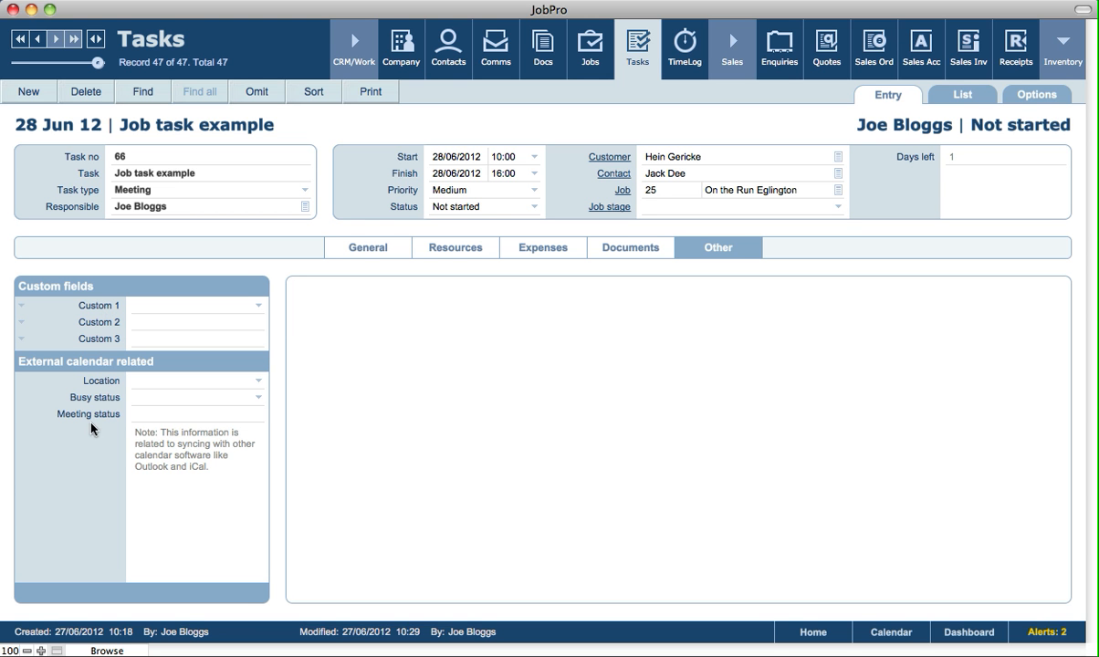
{"action": "left_click", "coordinate": [167, 382]}
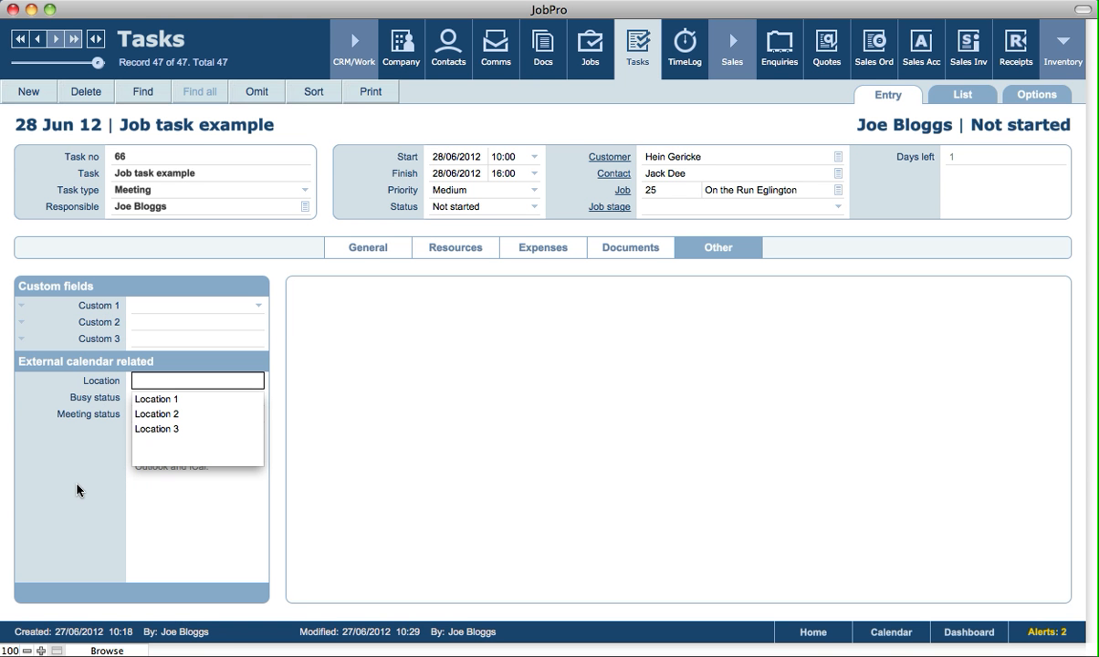
{"action": "left_click", "coordinate": [77, 491]}
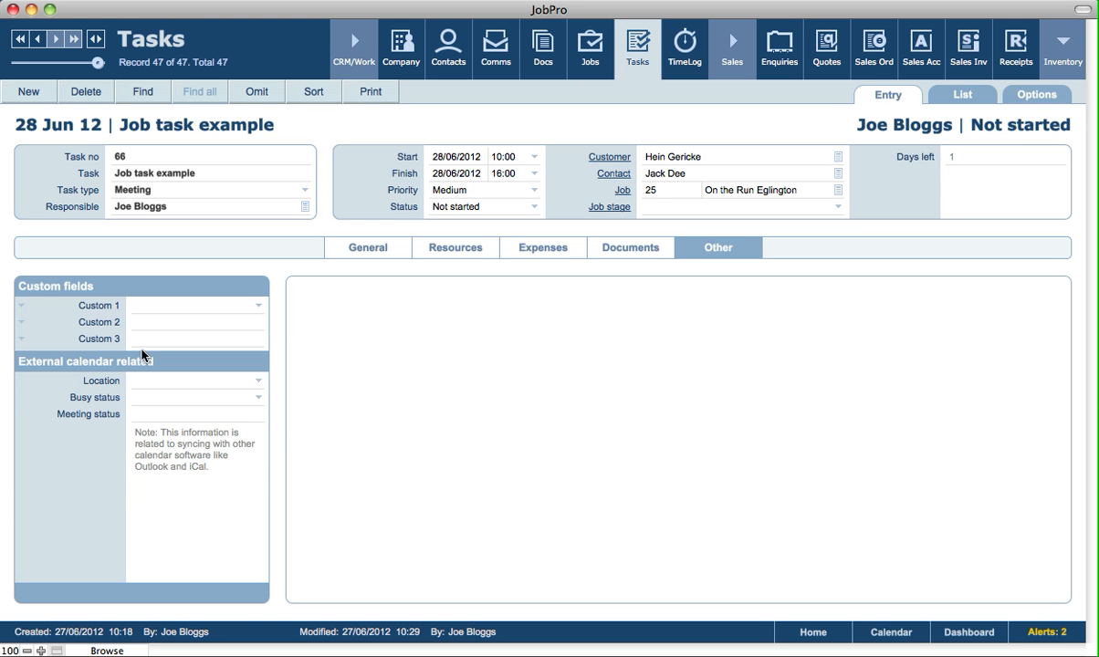
{"action": "left_click", "coordinate": [167, 399]}
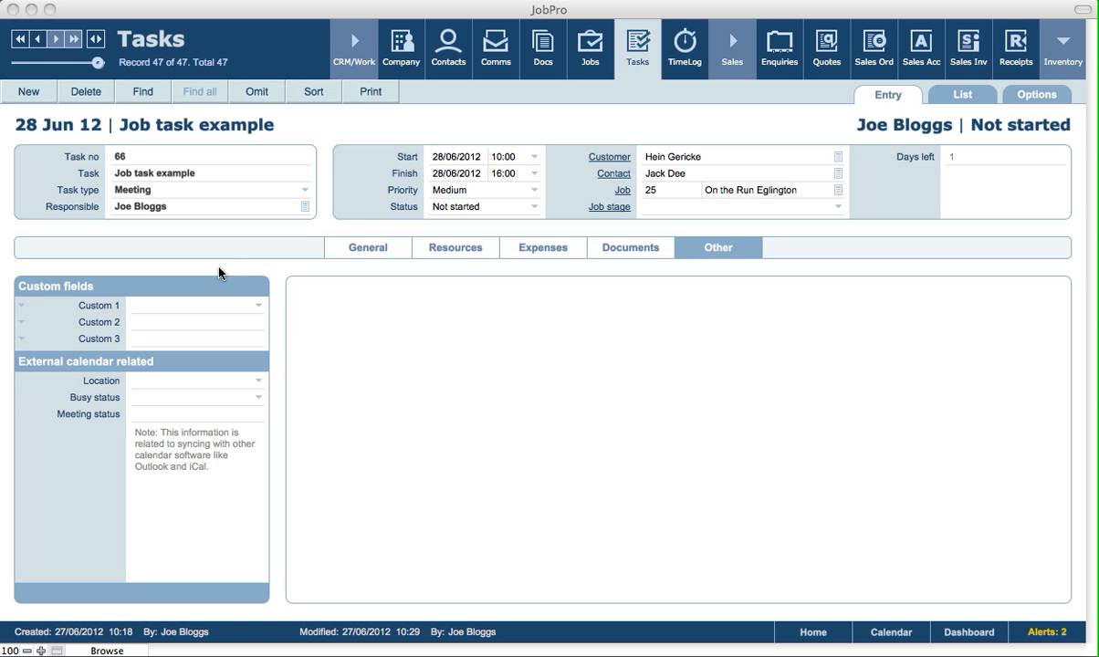
Step: Look over the busy status choices in the task's external calendar section without selecting one
{"action": "left_click", "coordinate": [321, 203]}
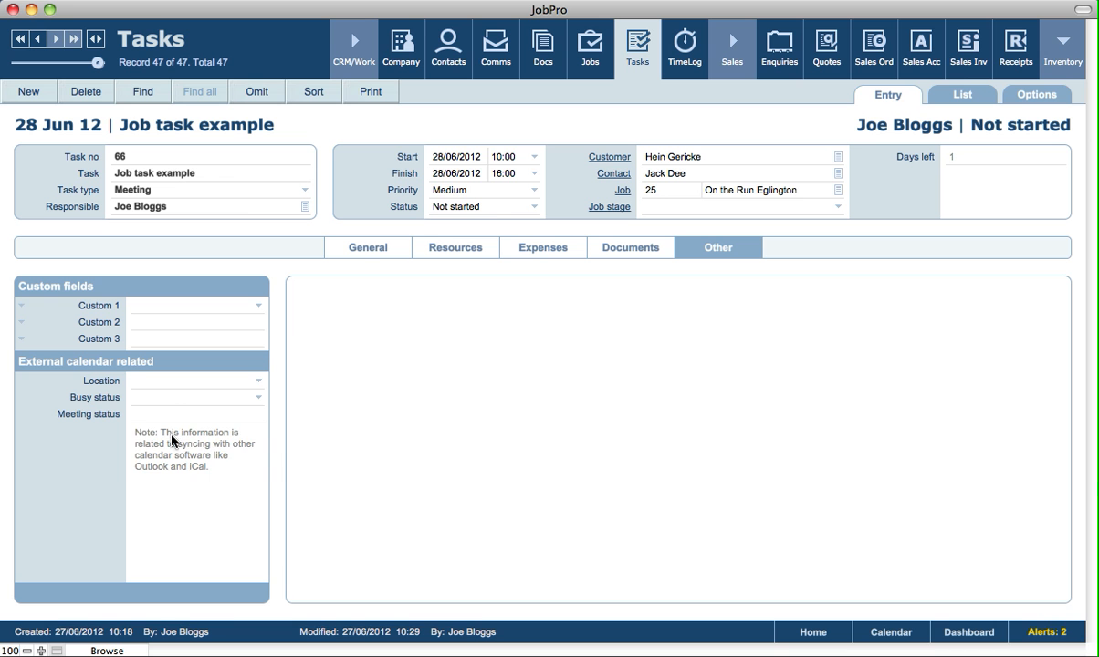
{"action": "left_click", "coordinate": [160, 399]}
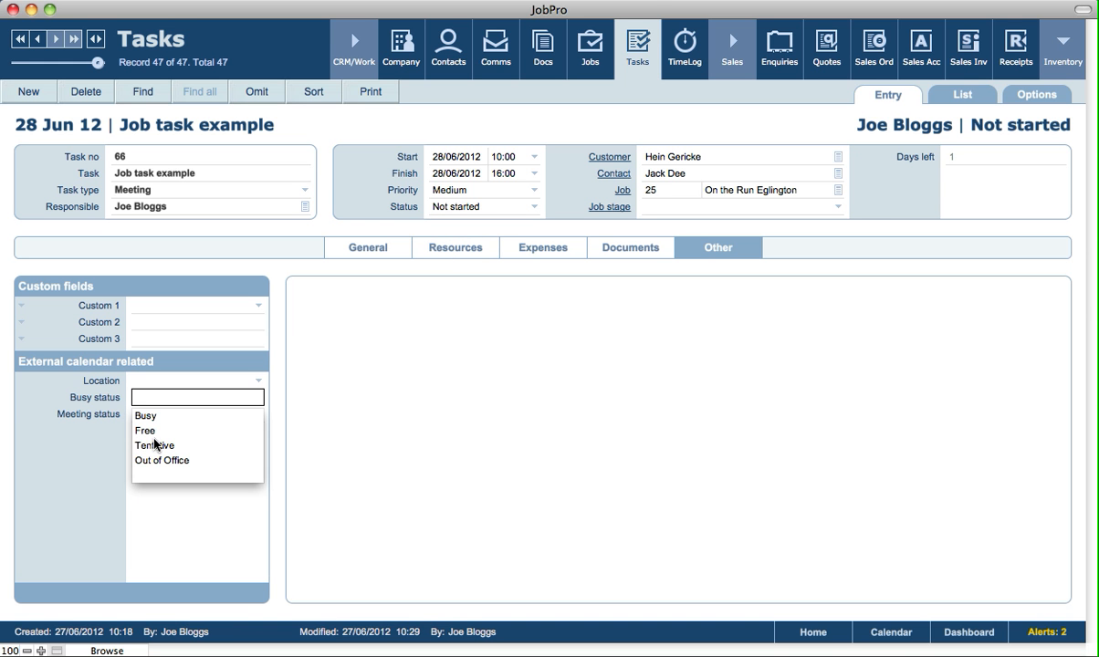
{"action": "left_click", "coordinate": [119, 412]}
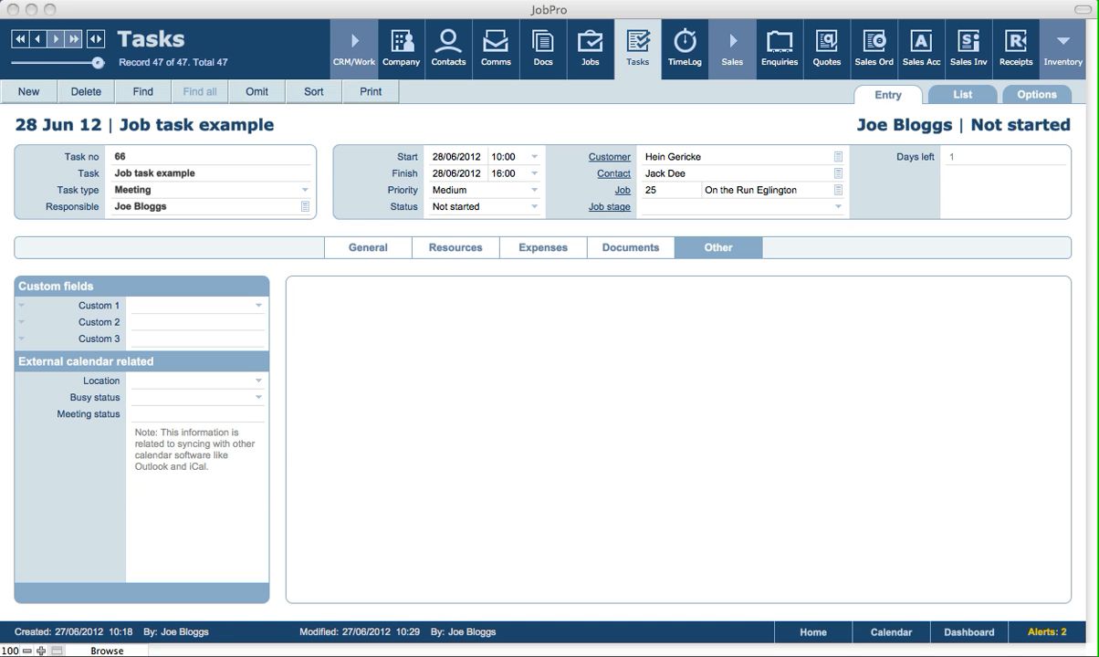
{"action": "left_click", "coordinate": [859, 129]}
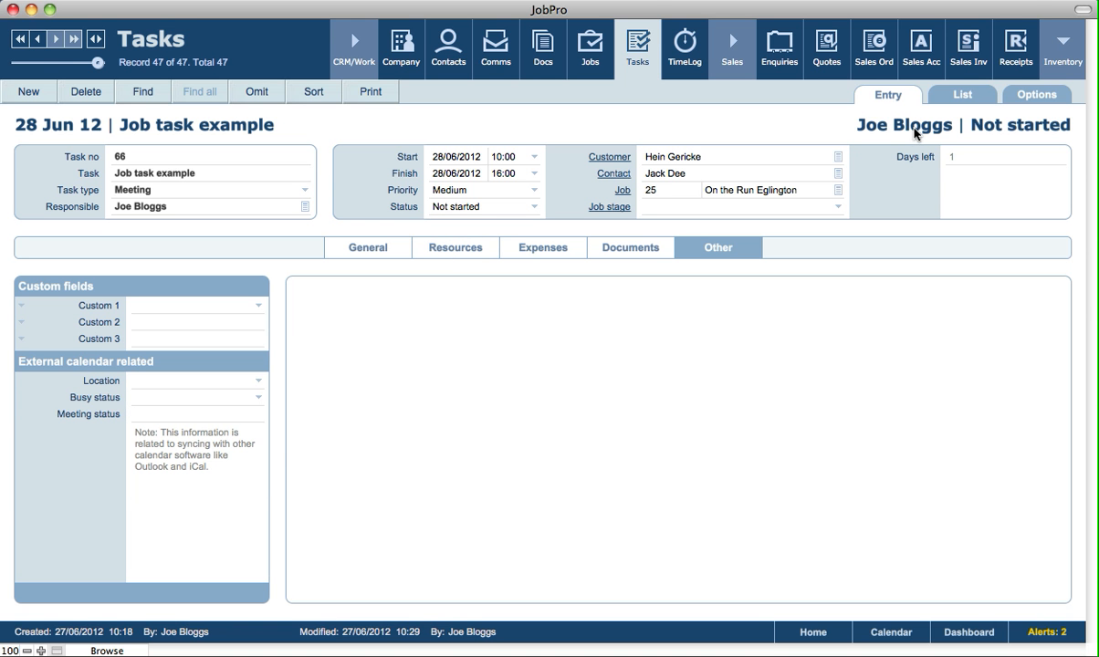
Step: Sort the list of all tasks by type and review the find, print and report options for tasks
{"action": "left_click", "coordinate": [963, 95]}
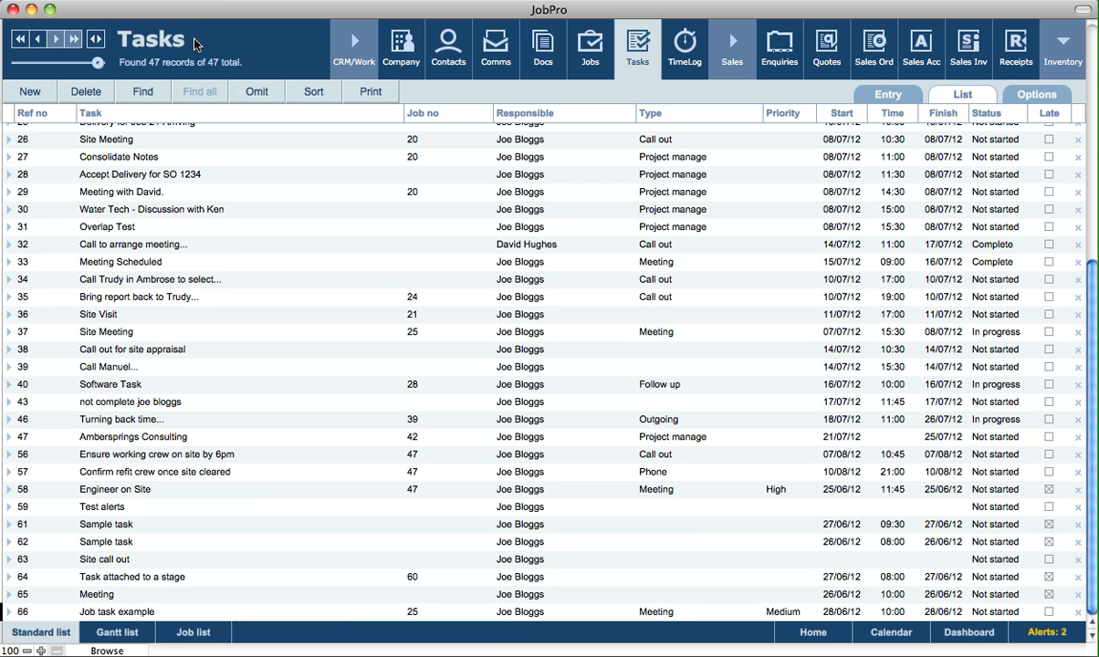
{"action": "left_click", "coordinate": [667, 113]}
{"action": "left_click", "coordinate": [1038, 95]}
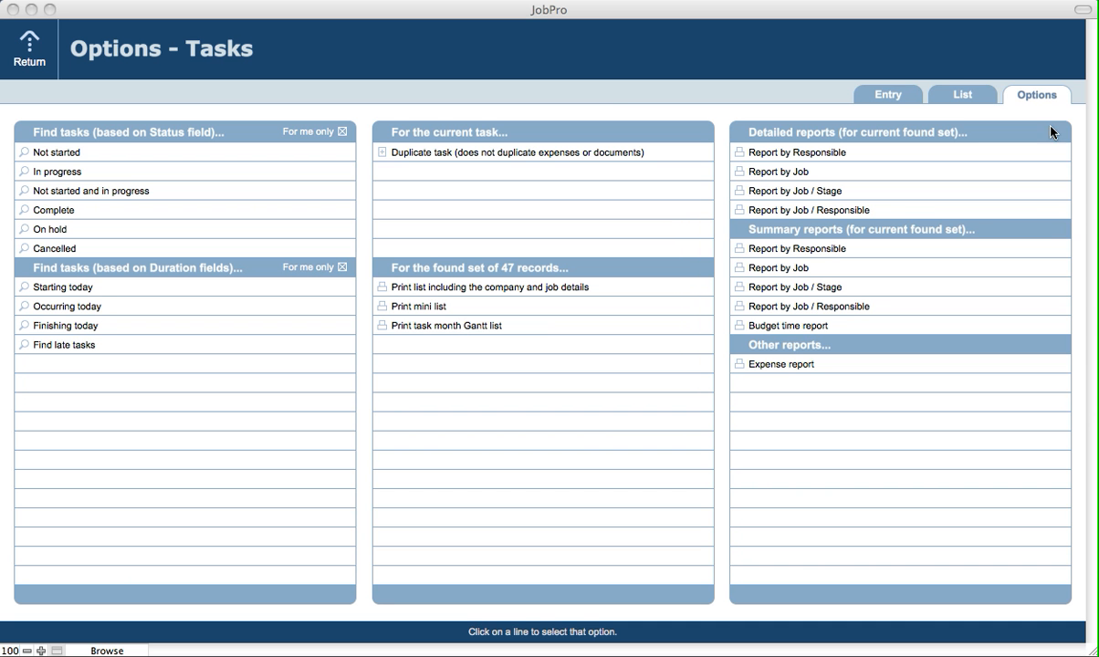
{"action": "left_click", "coordinate": [608, 97]}
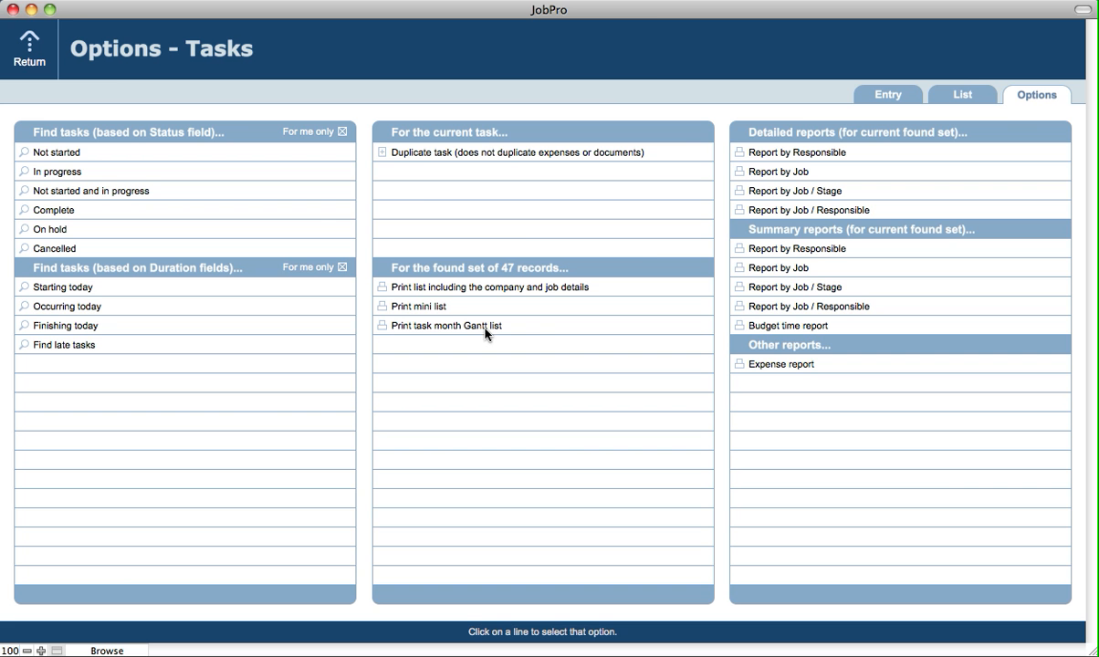
Step: Return to the Job task example record and view the available task types
{"action": "left_click", "coordinate": [885, 94]}
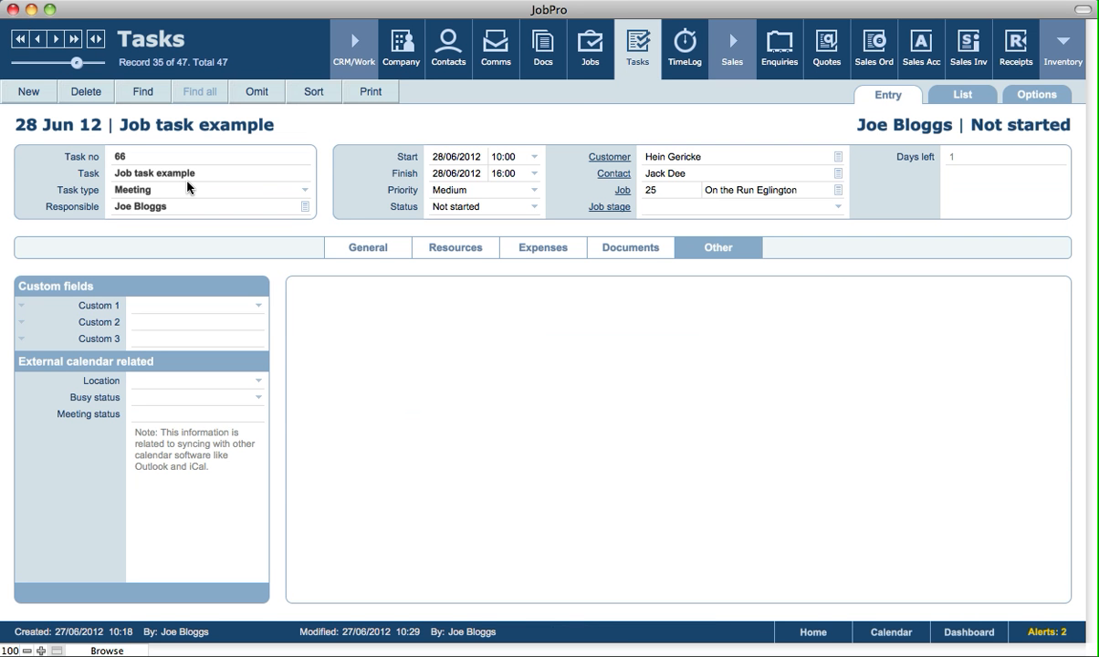
{"action": "left_click", "coordinate": [128, 190]}
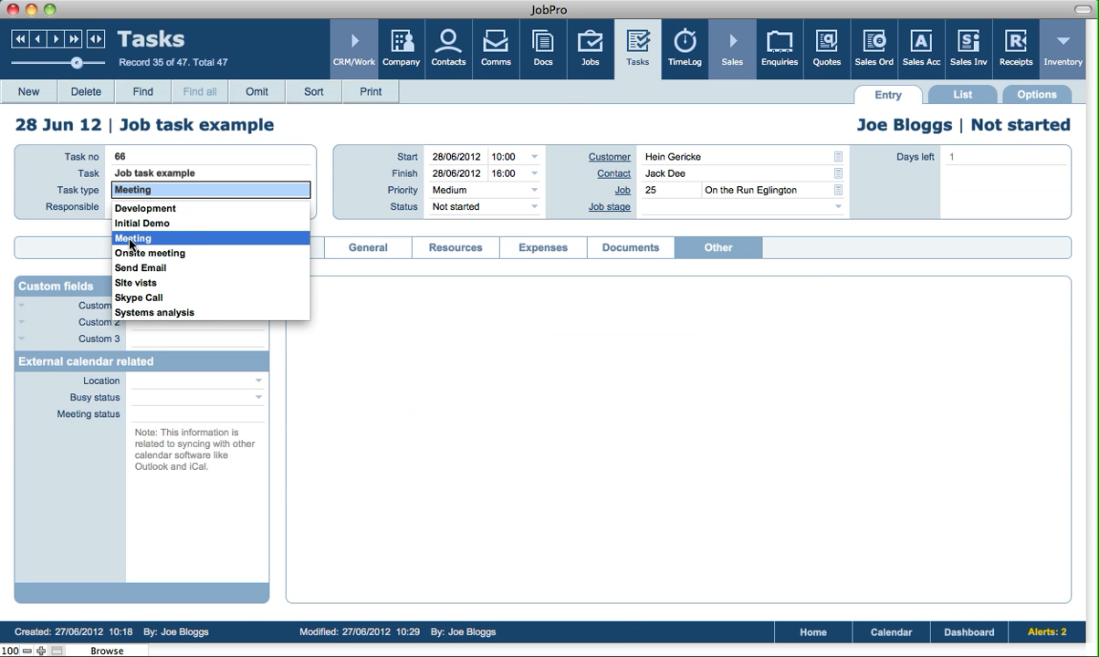
{"action": "left_click", "coordinate": [69, 202]}
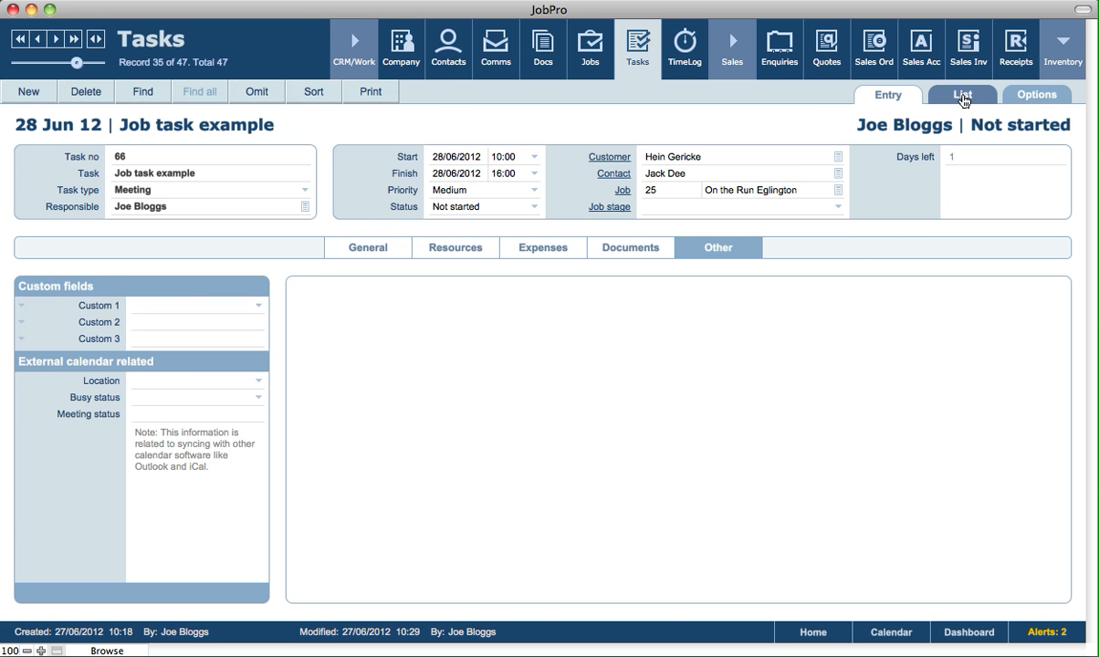
Step: Display the sorted tasks as a job list and as a Gantt list
{"action": "left_click", "coordinate": [965, 100]}
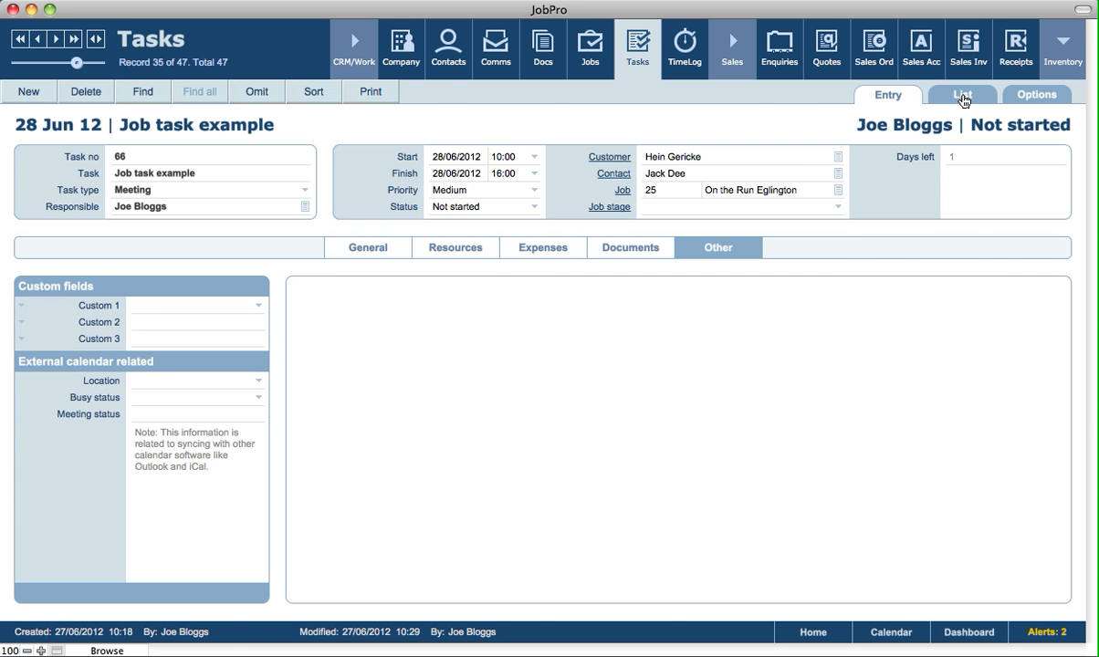
{"action": "left_click", "coordinate": [965, 101]}
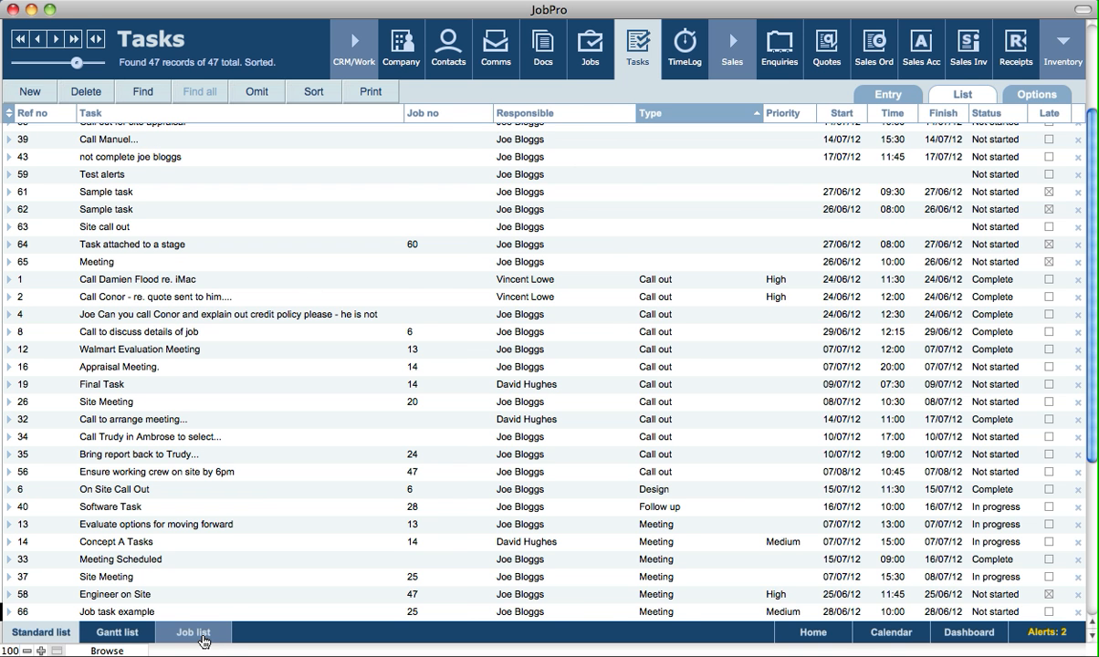
{"action": "left_click", "coordinate": [193, 632]}
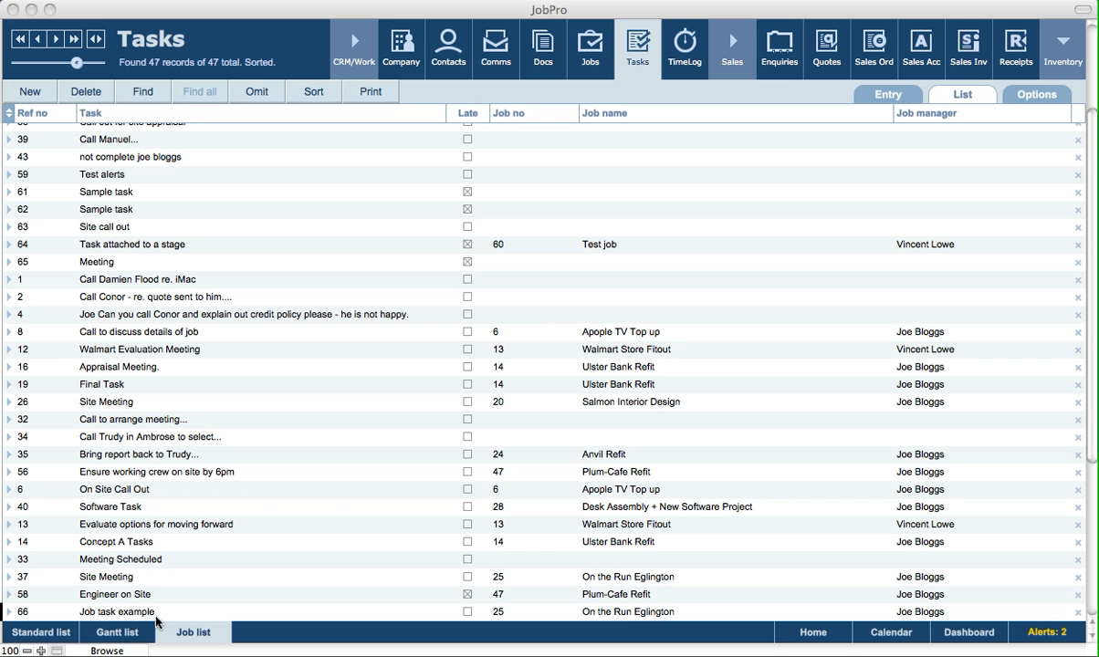
{"action": "left_click", "coordinate": [127, 635]}
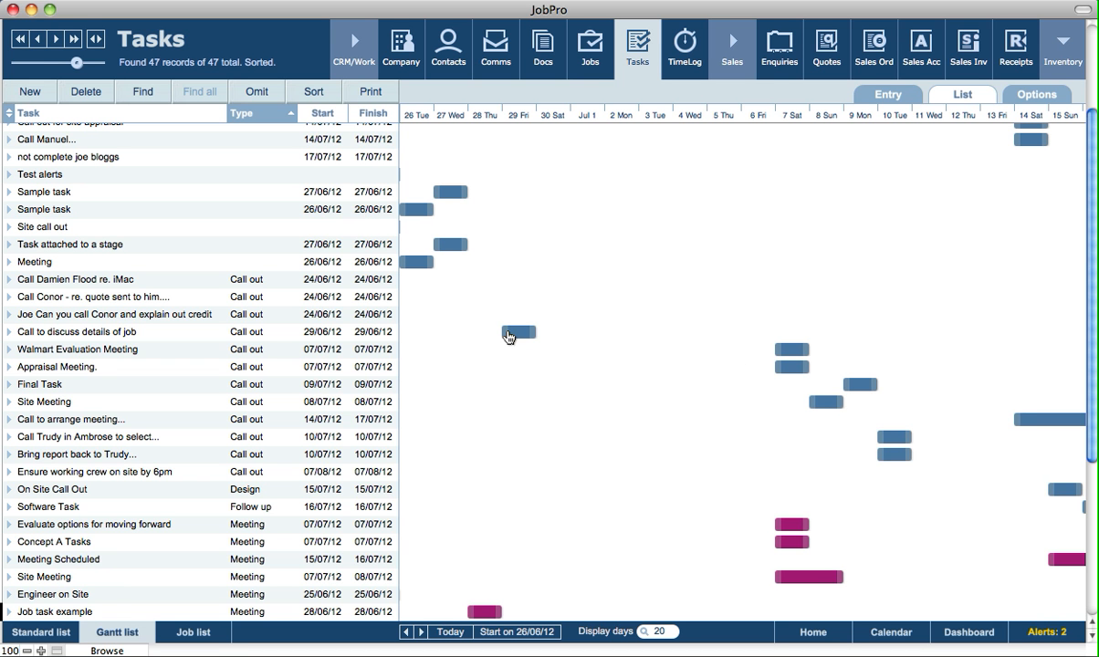
Step: On the Gantt chart, move the task "Call to discuss details of job" to start 02/07/2012 and extend its finish to 03/07/2012
{"action": "mouse_move", "coordinate": [515, 335]}
{"action": "left_click", "coordinate": [518, 336]}
{"action": "left_click_drag", "start_coordinate": [518, 336], "coordinate": [632, 331]}
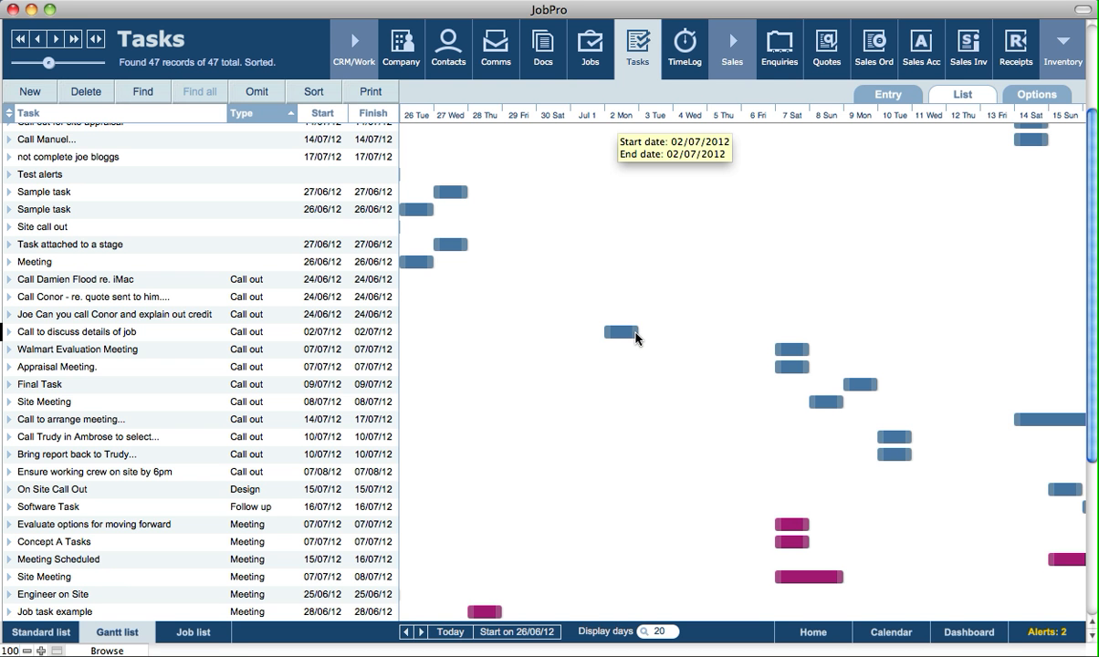
{"action": "left_click_drag", "start_coordinate": [637, 339], "coordinate": [671, 337]}
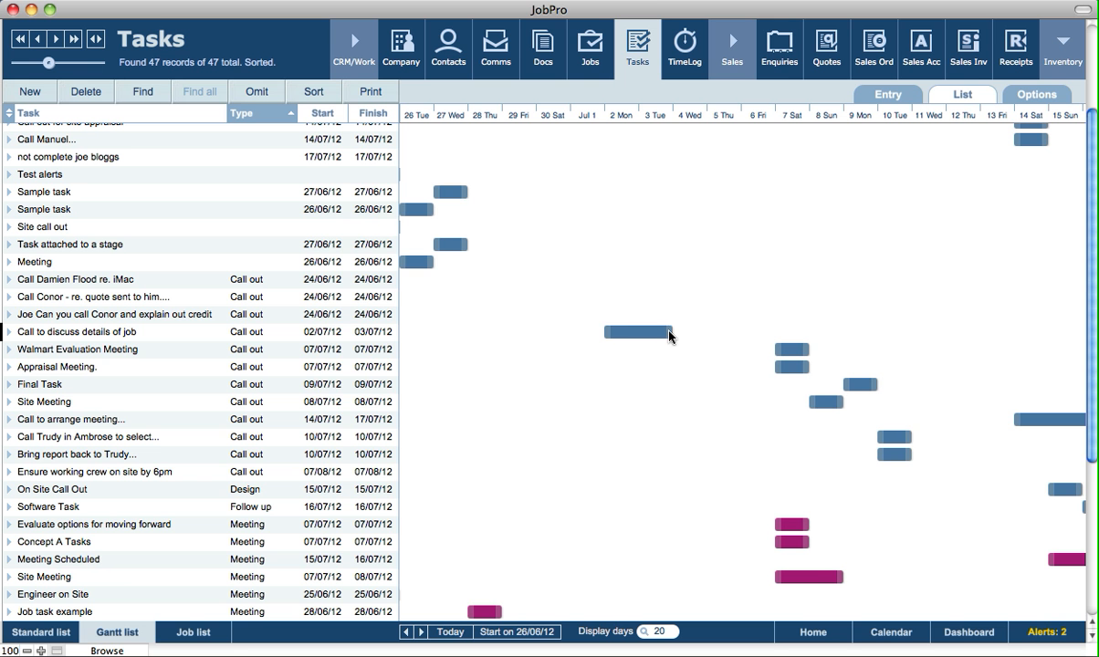
Step: View the date-entry dialog for "Call to discuss details of job", cancel it, and check the Gantt chart's display range controls
{"action": "double_click", "coordinate": [642, 337]}
{"action": "left_click_drag", "start_coordinate": [436, 191], "coordinate": [451, 363]}
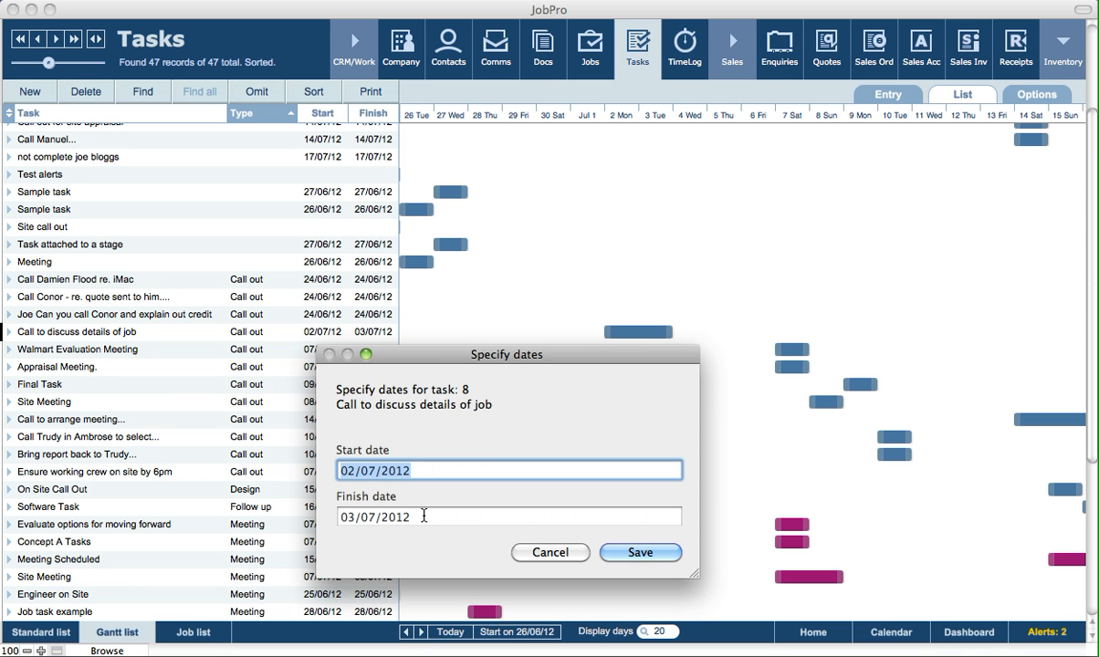
{"action": "left_click", "coordinate": [560, 557]}
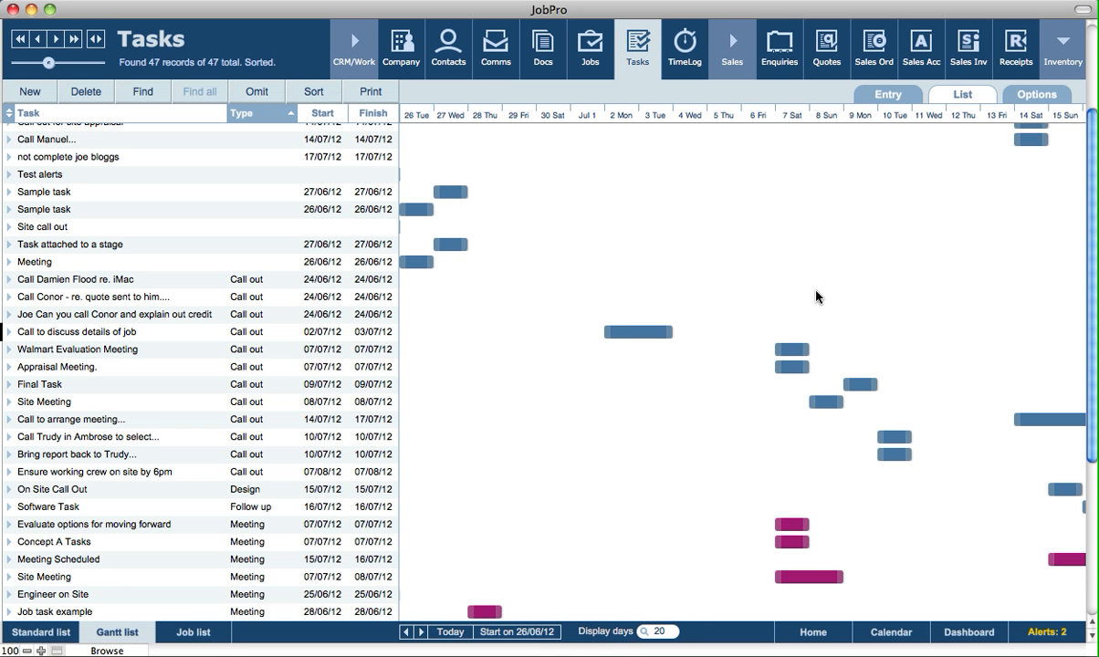
{"action": "left_click", "coordinate": [661, 632]}
{"action": "left_click", "coordinate": [452, 632]}
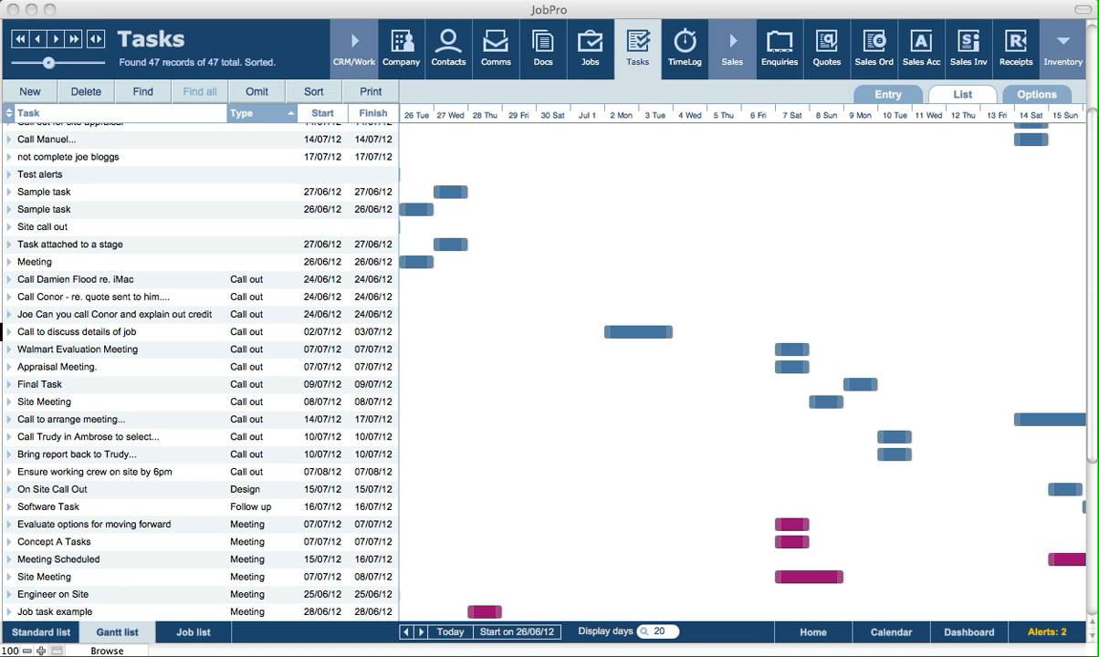
Step: Generate the budget time report for the found set of tasks, review it and close it
{"action": "left_click", "coordinate": [1029, 96]}
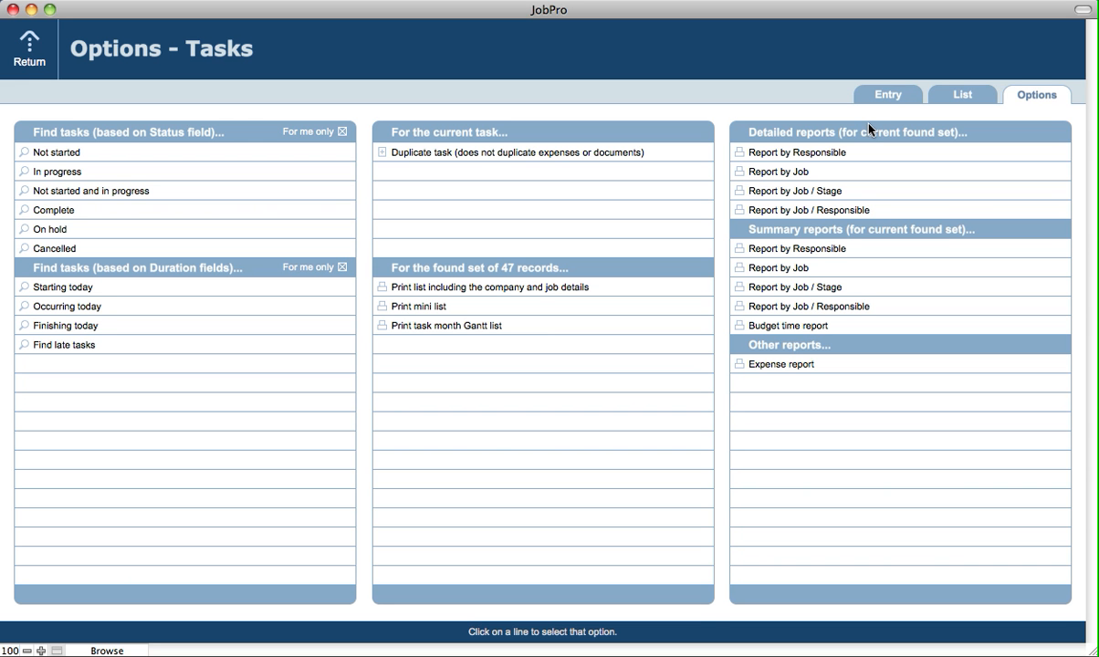
{"action": "left_click", "coordinate": [890, 96]}
{"action": "left_click", "coordinate": [781, 330]}
{"action": "left_click", "coordinate": [691, 520]}
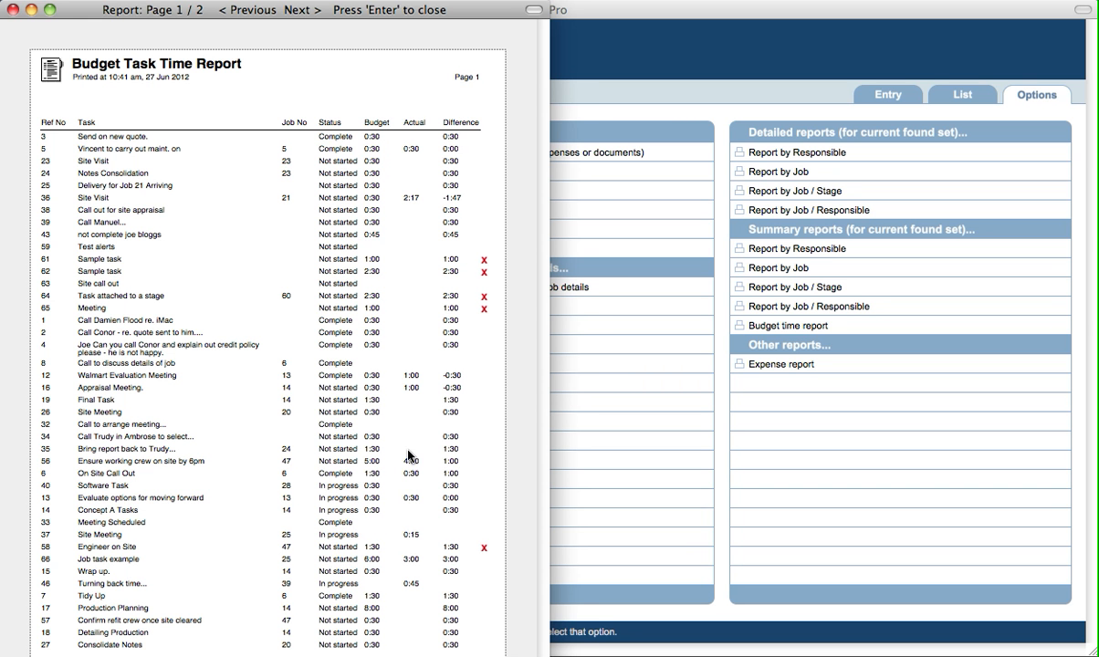
{"action": "key", "text": "Return"}
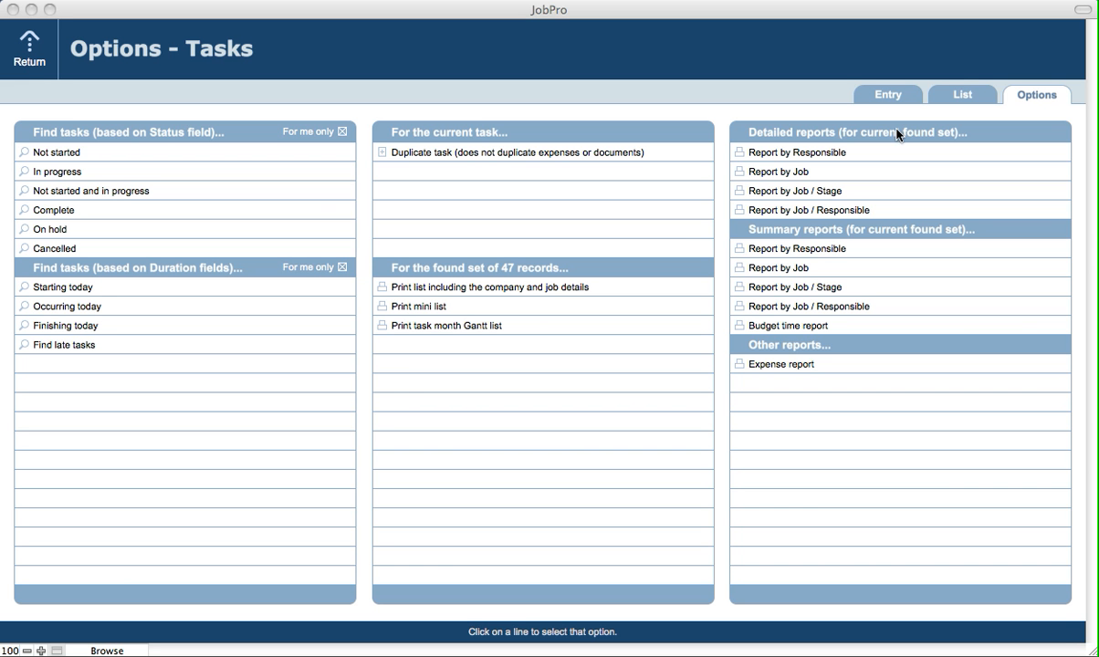
Step: Examine the find criteria available for the task expense report, including the task number, and cancel the report
{"action": "left_click", "coordinate": [809, 127]}
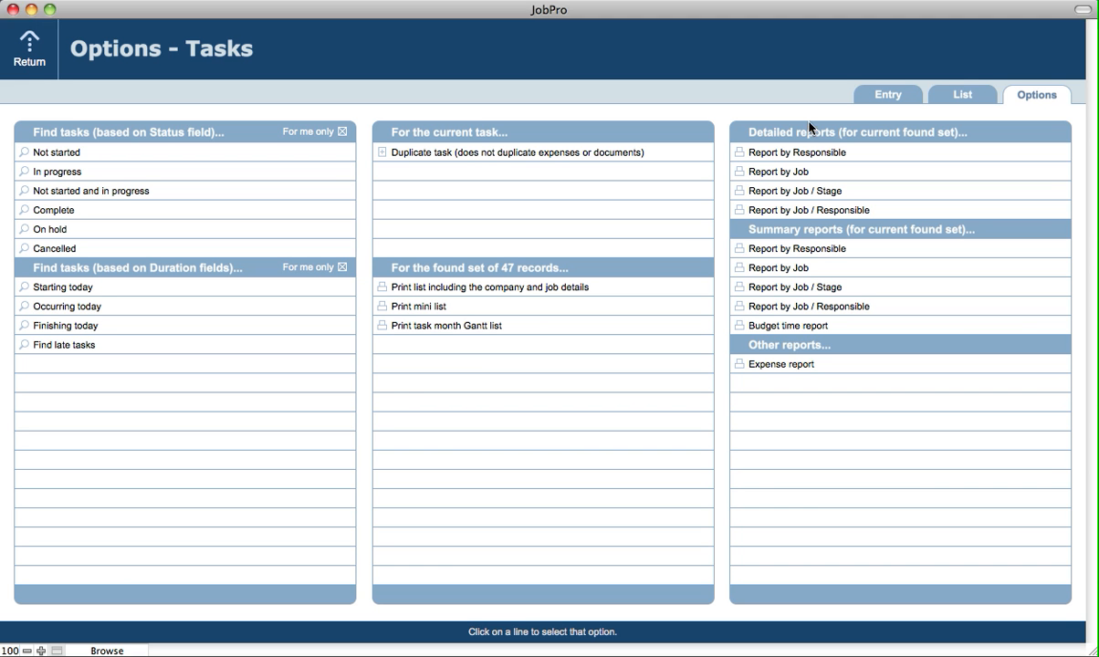
{"action": "left_click", "coordinate": [782, 366]}
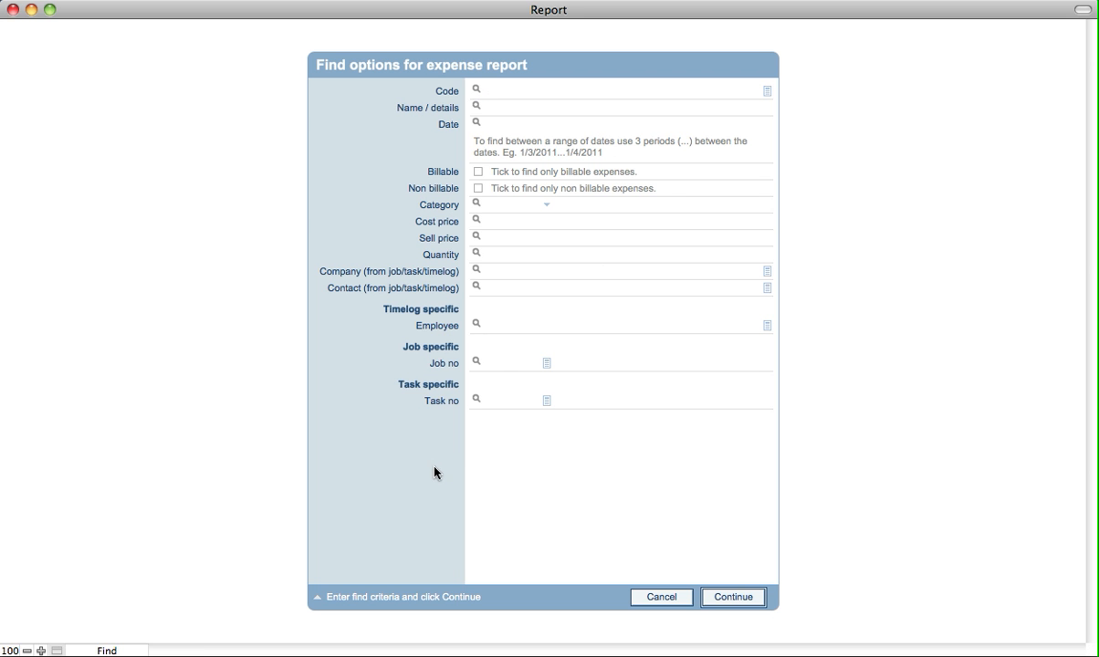
{"action": "left_click", "coordinate": [501, 403]}
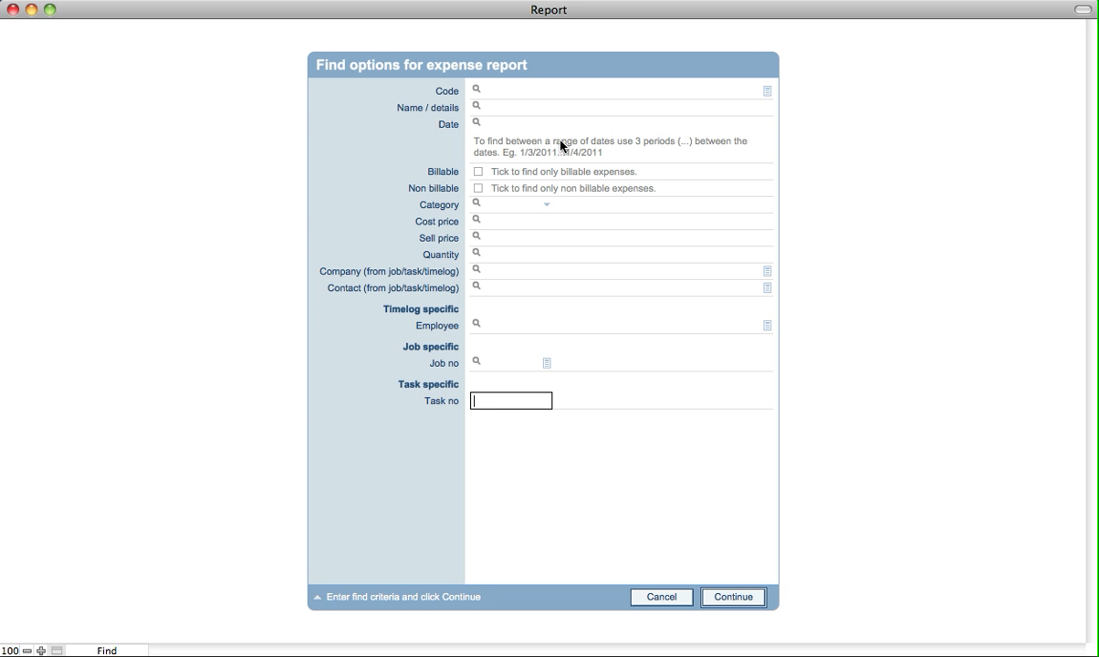
{"action": "left_click", "coordinate": [304, 180]}
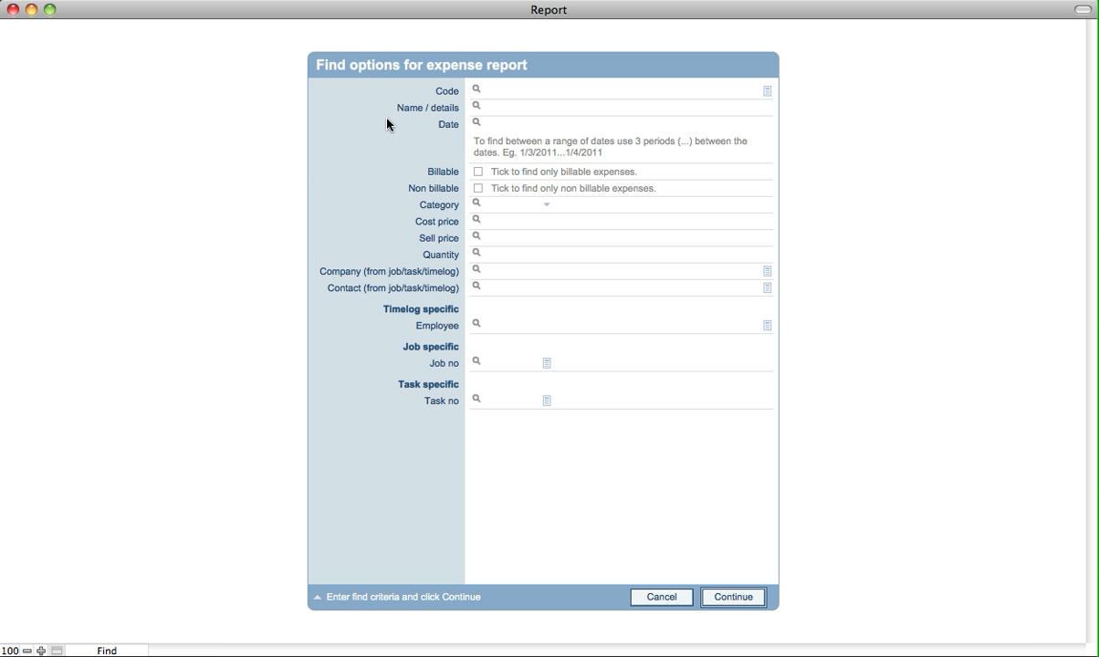
{"action": "left_click", "coordinate": [665, 593]}
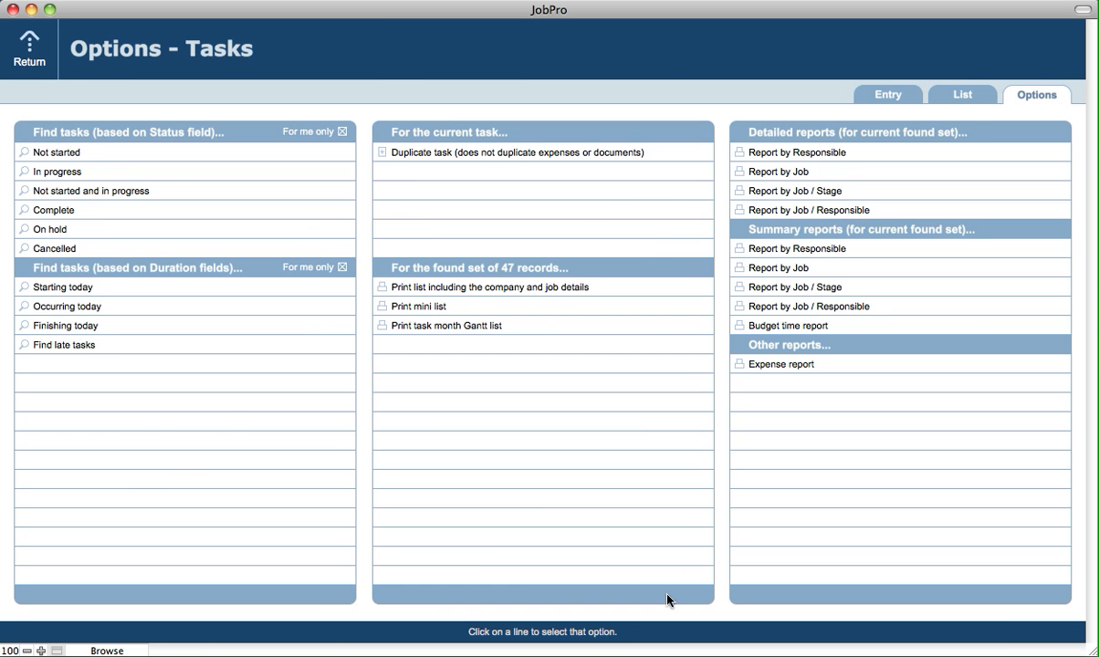
Step: View the expenses recorded on the task "Call to discuss details of job"
{"action": "left_click", "coordinate": [907, 102]}
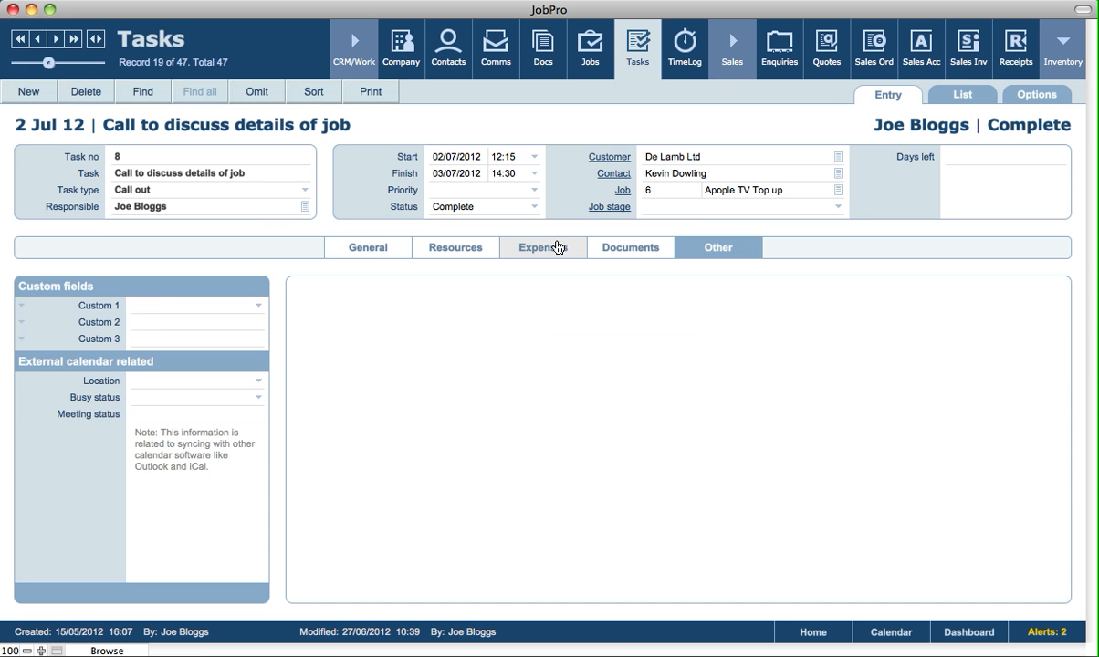
{"action": "left_click", "coordinate": [555, 246]}
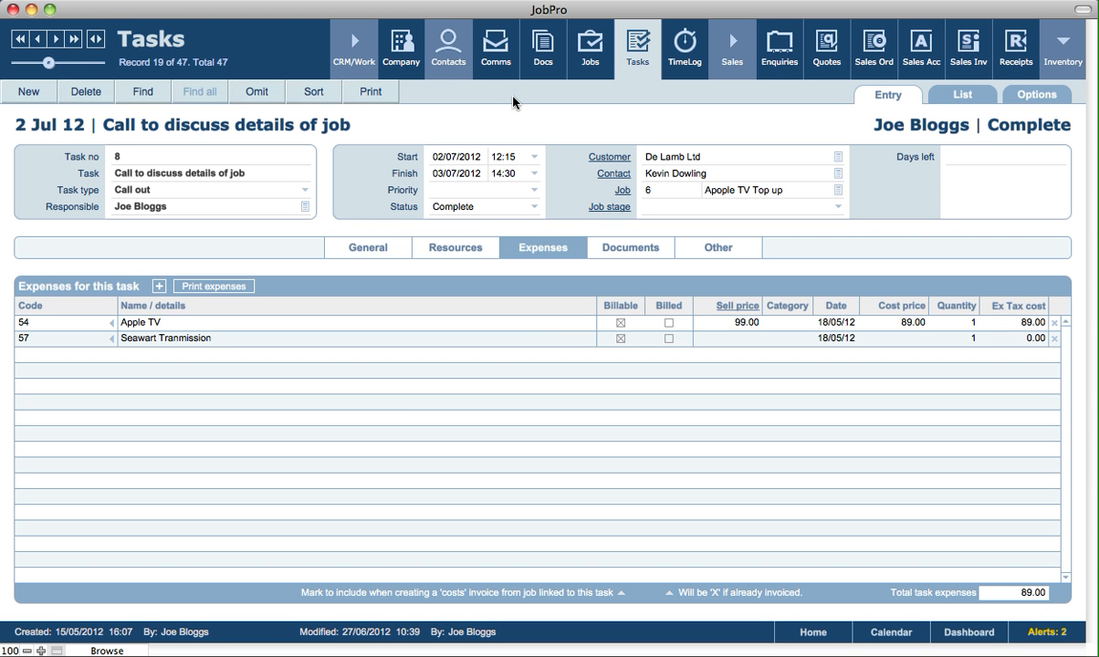
{"action": "left_click", "coordinate": [673, 118]}
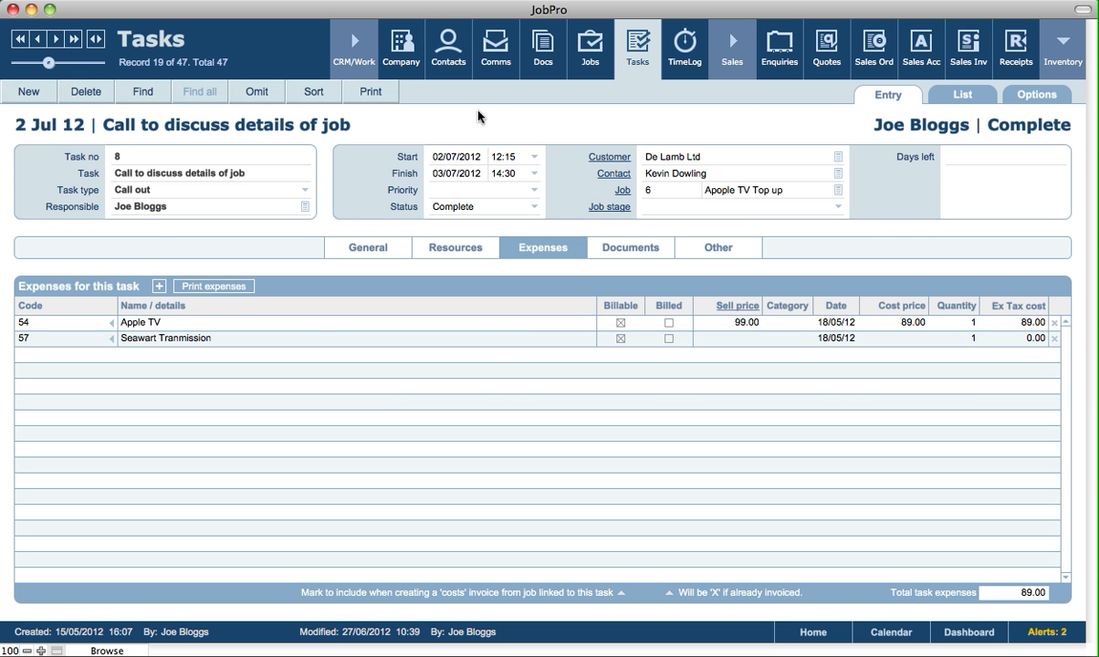
Step: View the tasks related to the Hein Gericke enquiry and the tasks related to the supplier UPS
{"action": "left_click", "coordinate": [775, 64]}
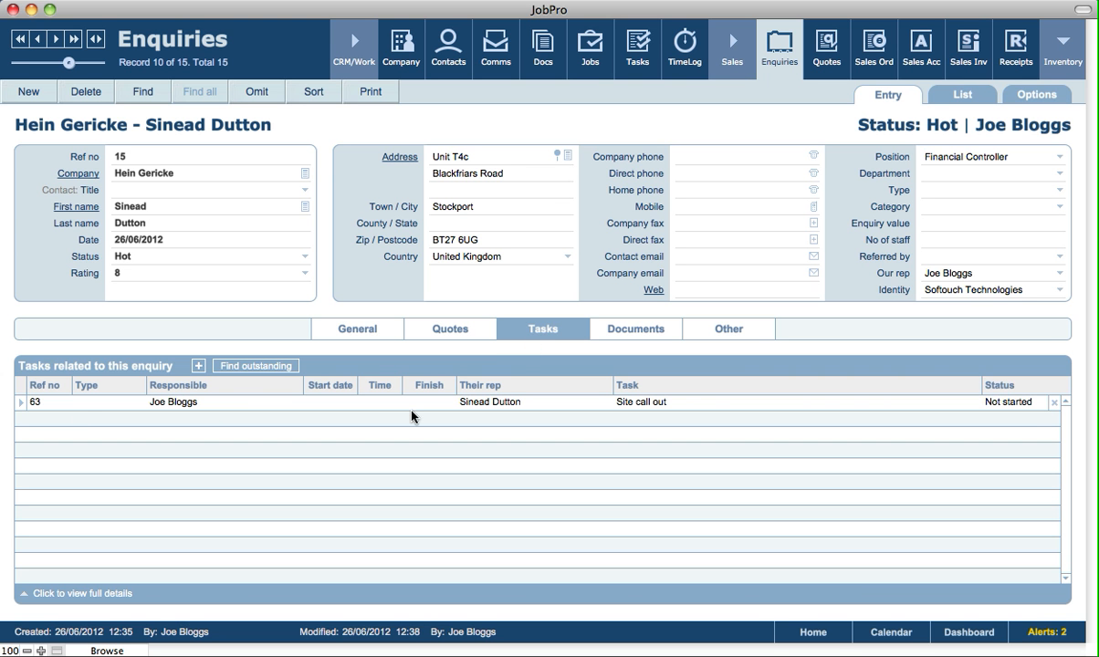
{"action": "left_click", "coordinate": [398, 66]}
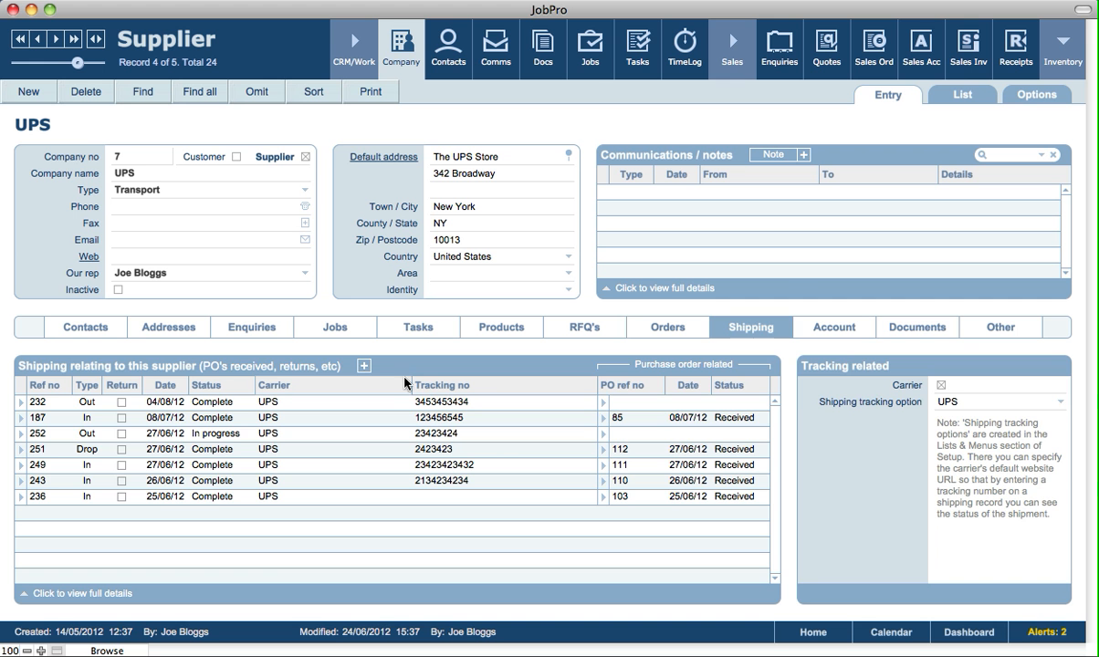
{"action": "left_click", "coordinate": [419, 329]}
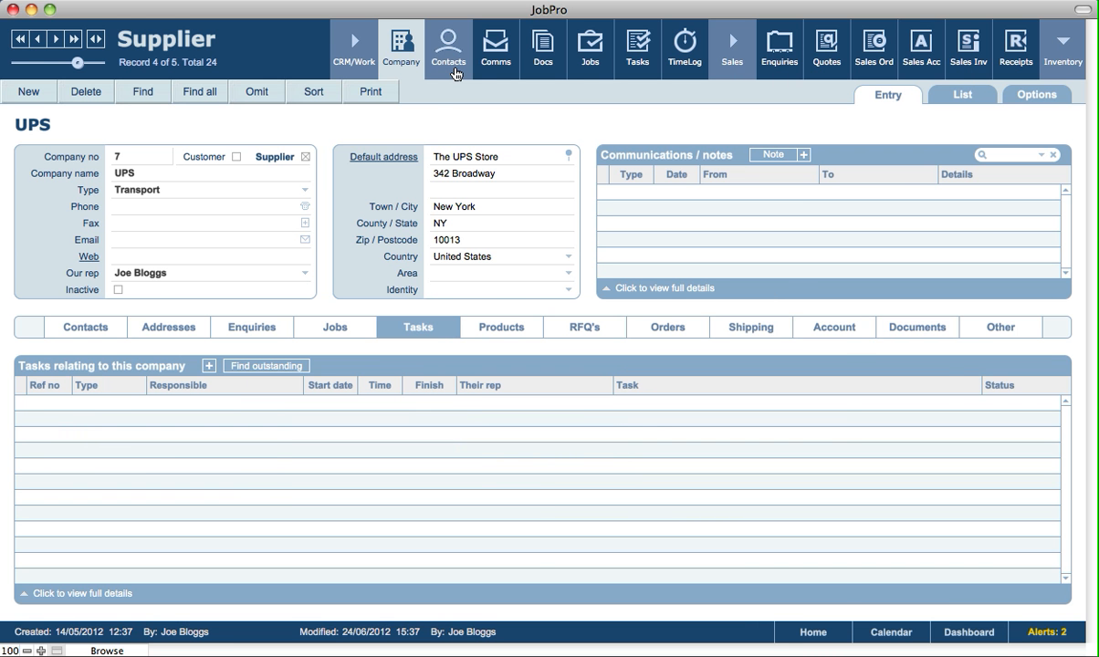
Step: Find all contacts marked as customers and view the tasks related to the first contact found
{"action": "left_click", "coordinate": [451, 70]}
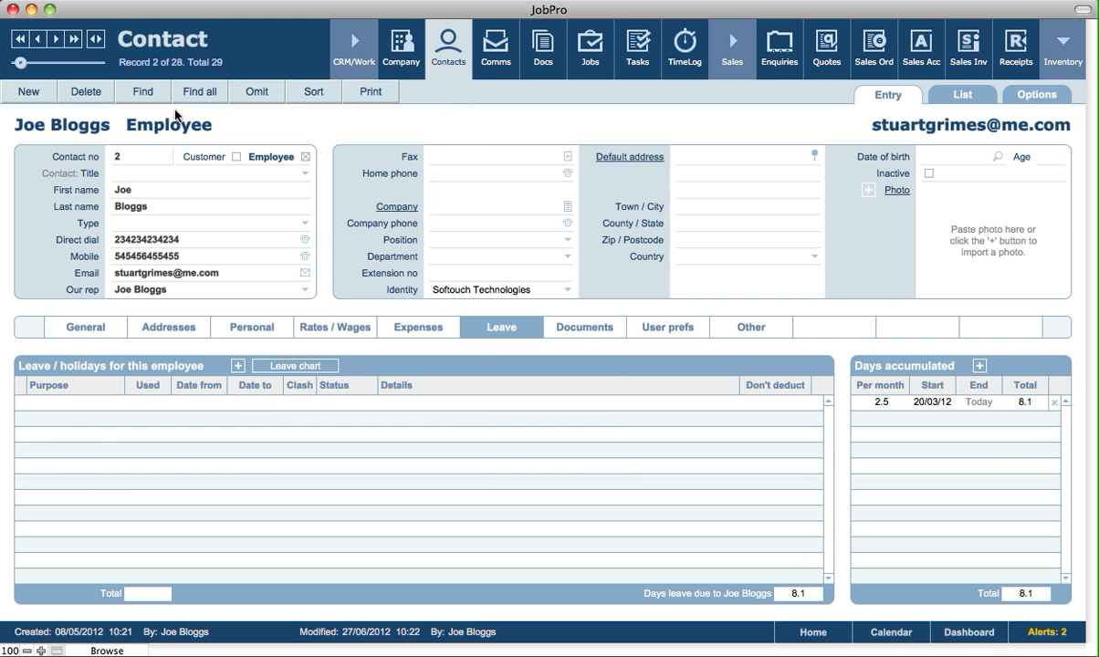
{"action": "left_click", "coordinate": [142, 93]}
{"action": "left_click", "coordinate": [235, 156]}
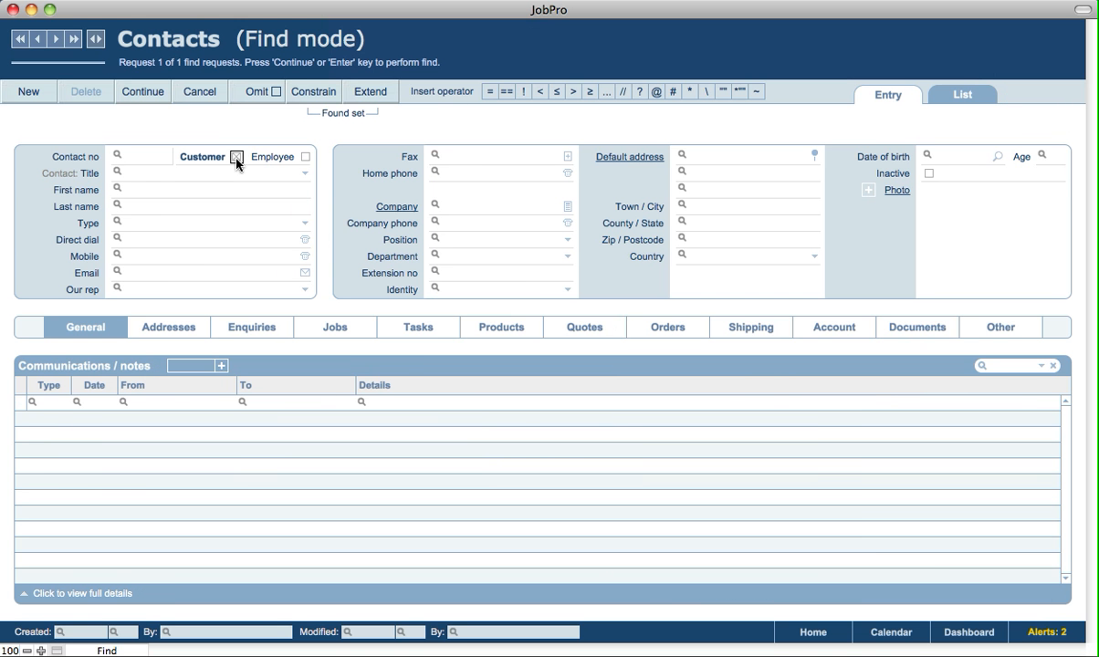
{"action": "left_click", "coordinate": [128, 95]}
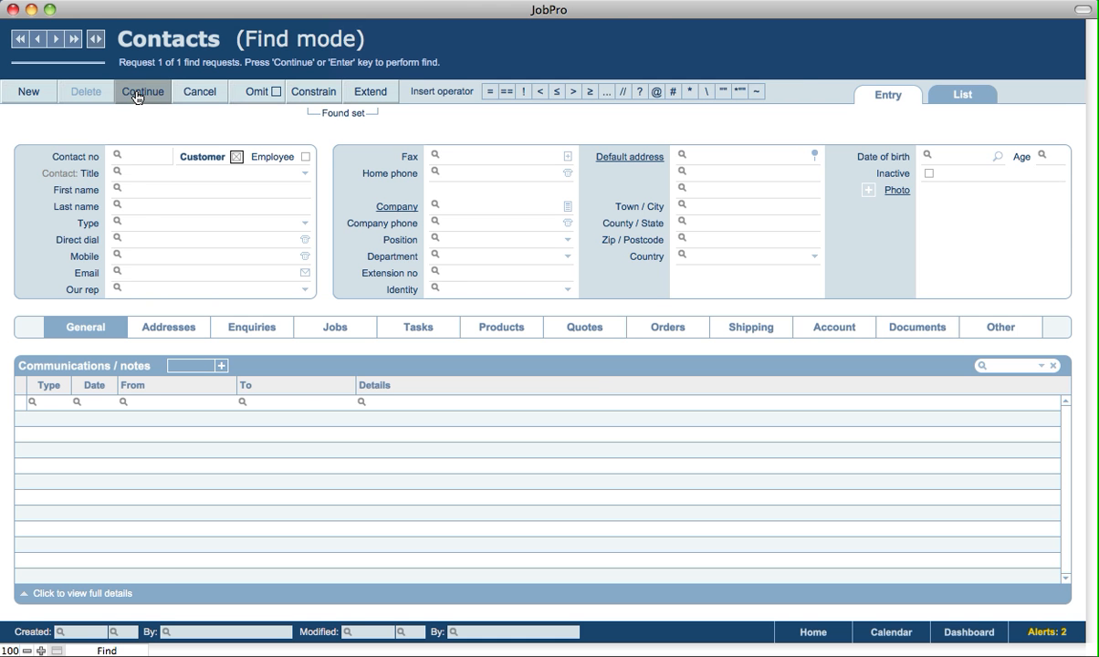
{"action": "left_click", "coordinate": [415, 328]}
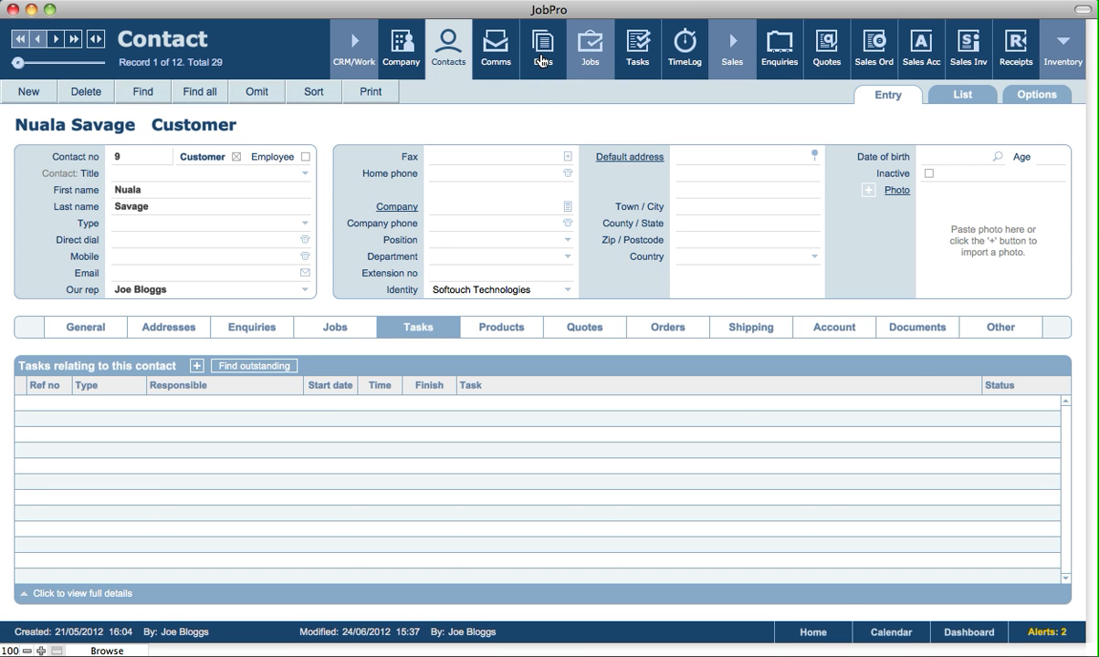
Step: View the stages and the tasks of the job On the Run Eglington
{"action": "left_click", "coordinate": [590, 62]}
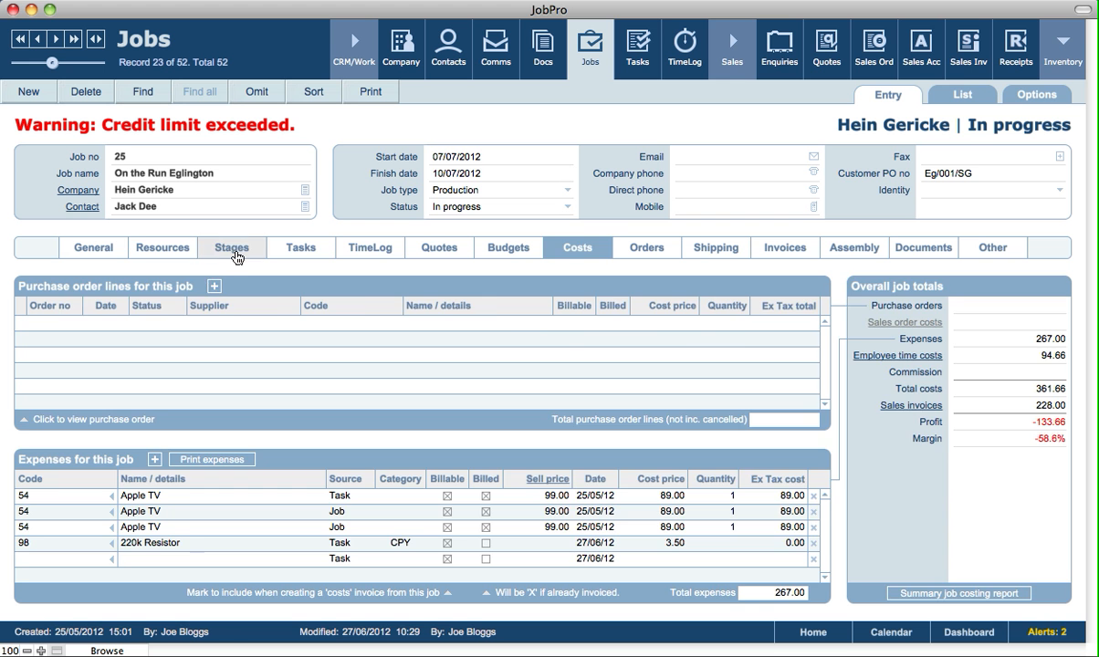
{"action": "left_click", "coordinate": [230, 248]}
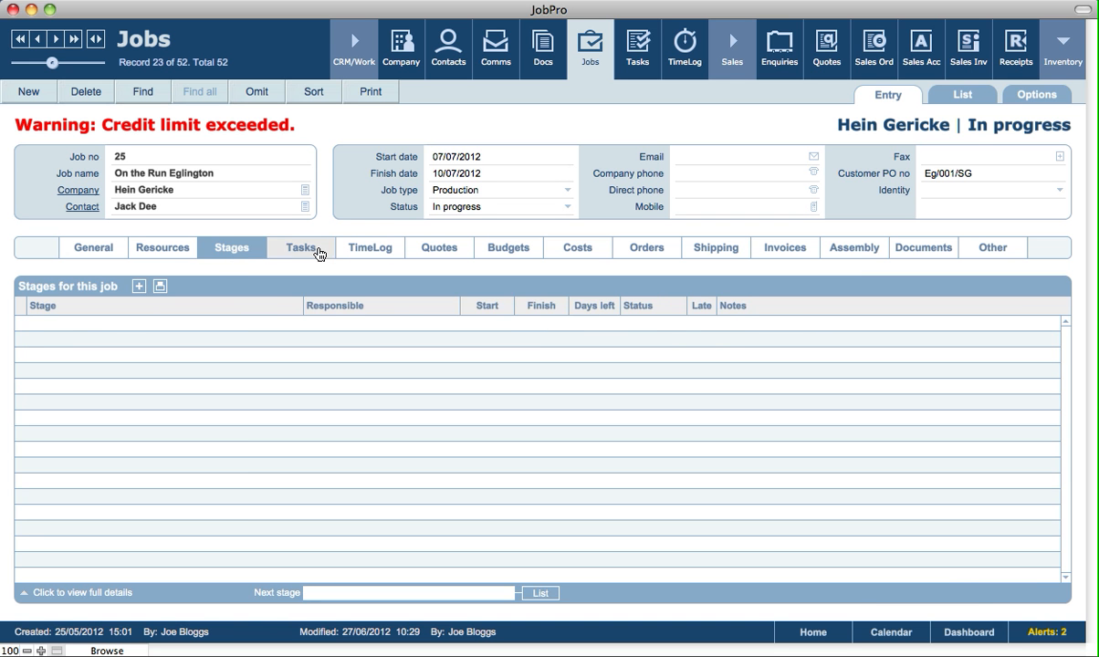
{"action": "left_click", "coordinate": [316, 250]}
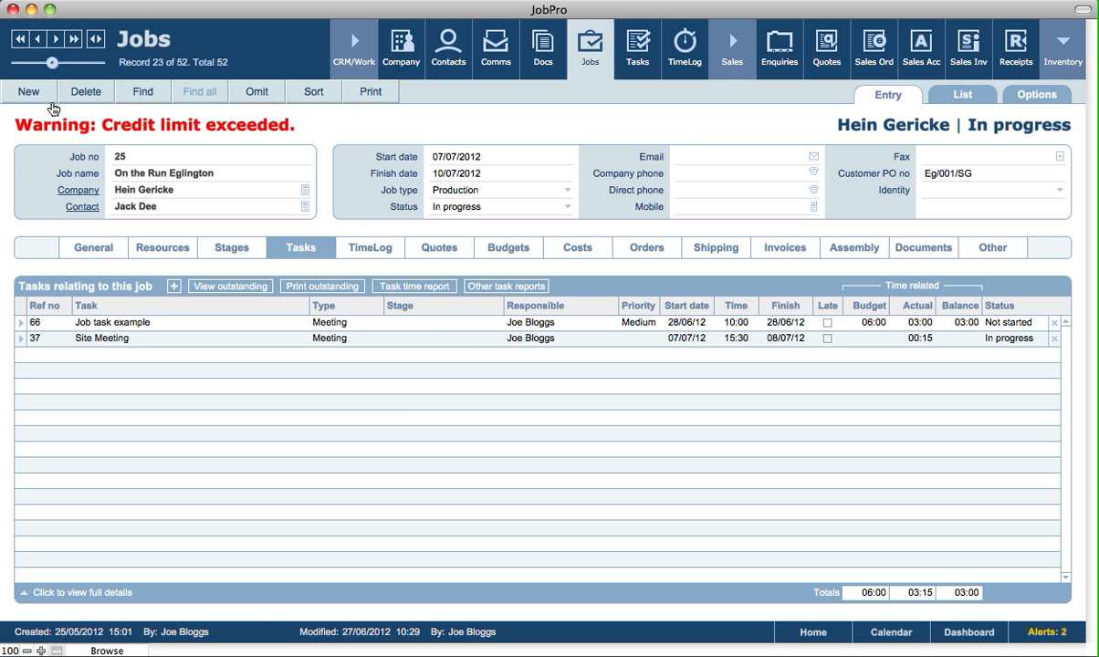
Step: Find jobs with a stage matching "co" and open the Concept stage of the Ulster Bank Refit job
{"action": "left_click", "coordinate": [146, 92]}
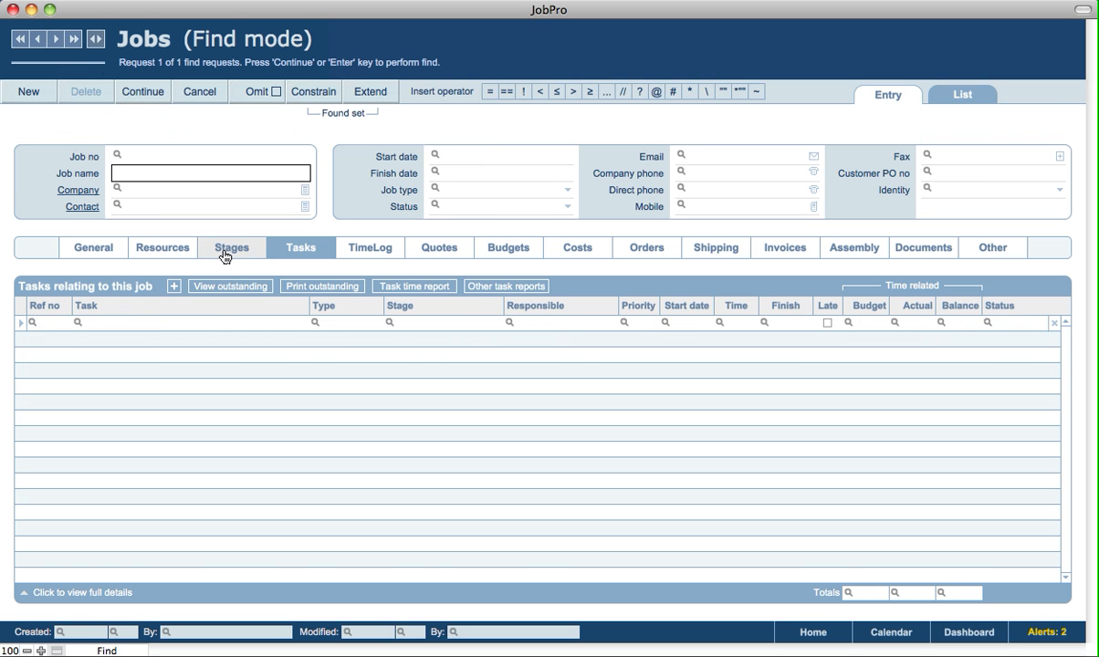
{"action": "left_click", "coordinate": [212, 243]}
{"action": "left_click", "coordinate": [74, 326]}
{"action": "left_click", "coordinate": [74, 327]}
{"action": "type", "text": "co"}
{"action": "key", "text": "Return"}
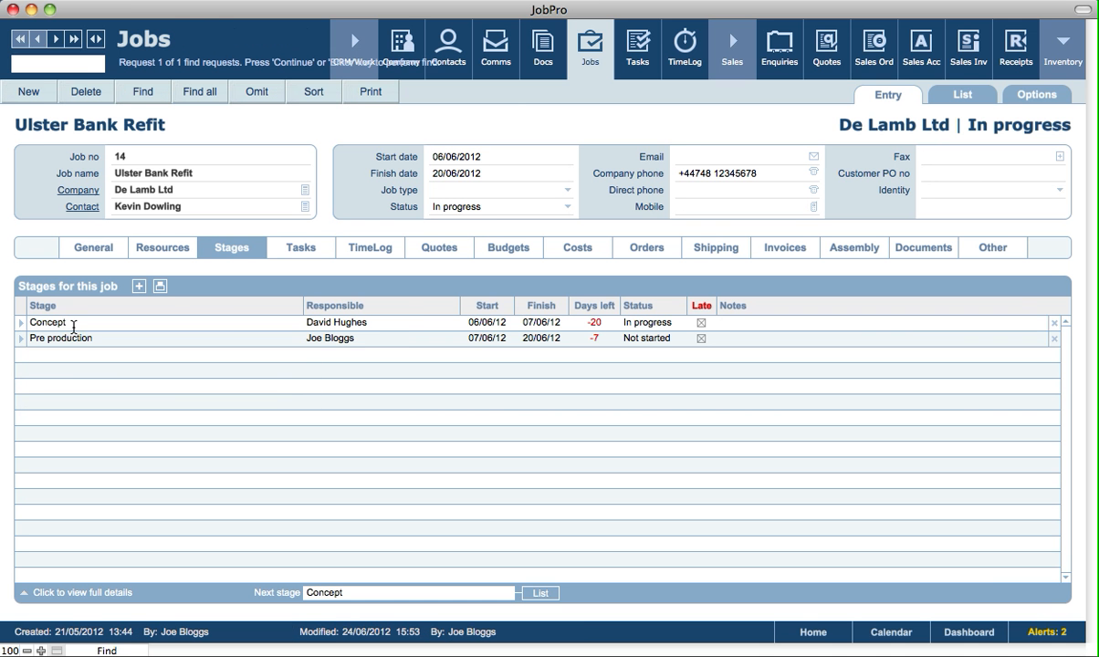
{"action": "left_click", "coordinate": [18, 329]}
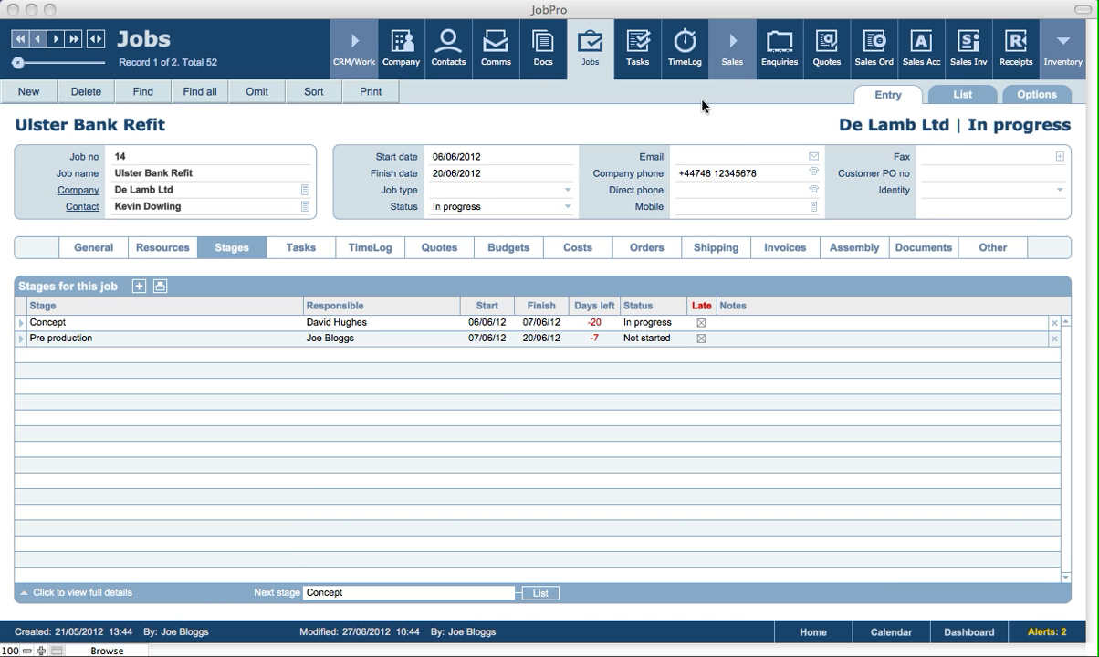
Step: In the tasks calendar for Wed 27 Jun 2012, shorten the Tidy Up task to one hour and move it to 13:00
{"action": "left_click", "coordinate": [638, 59]}
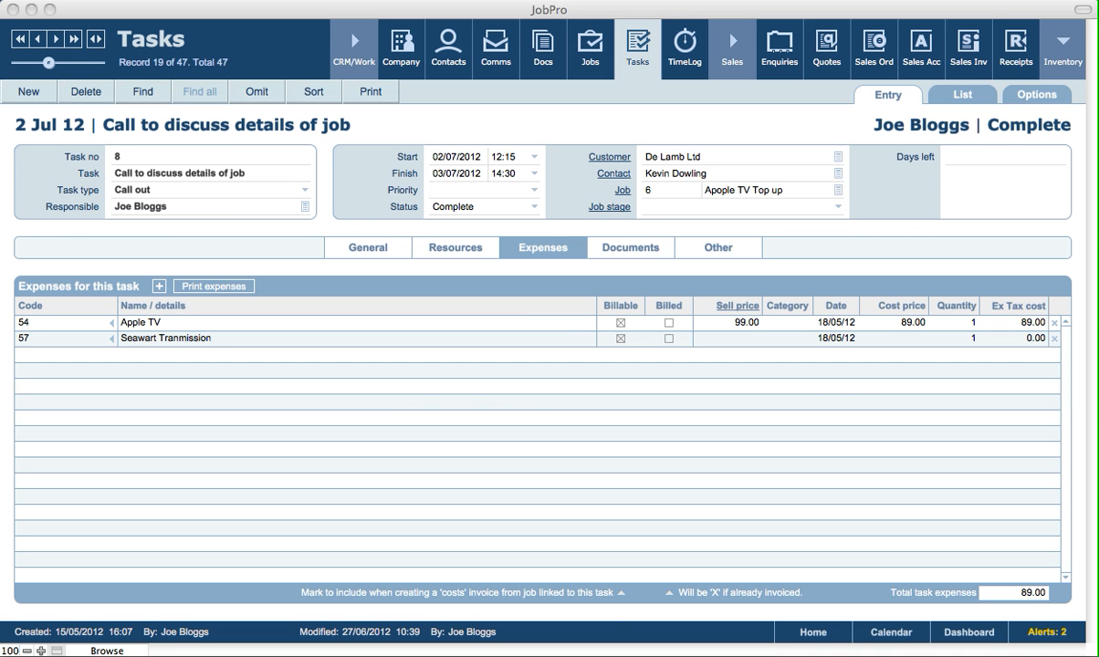
{"action": "left_click", "coordinate": [883, 635]}
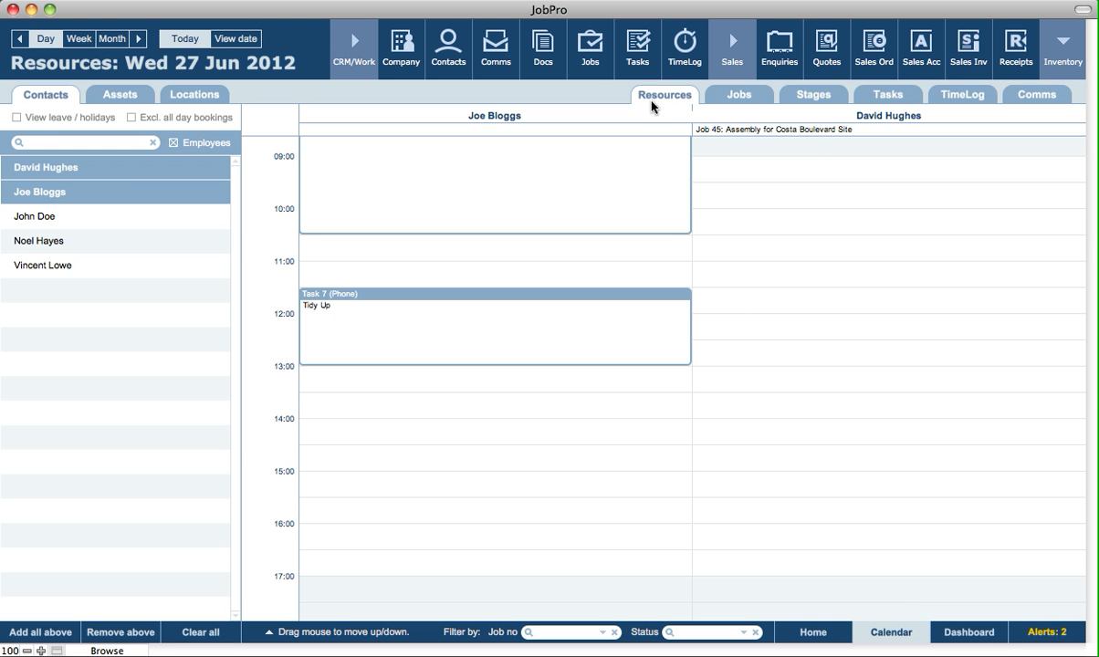
{"action": "left_click", "coordinate": [891, 96]}
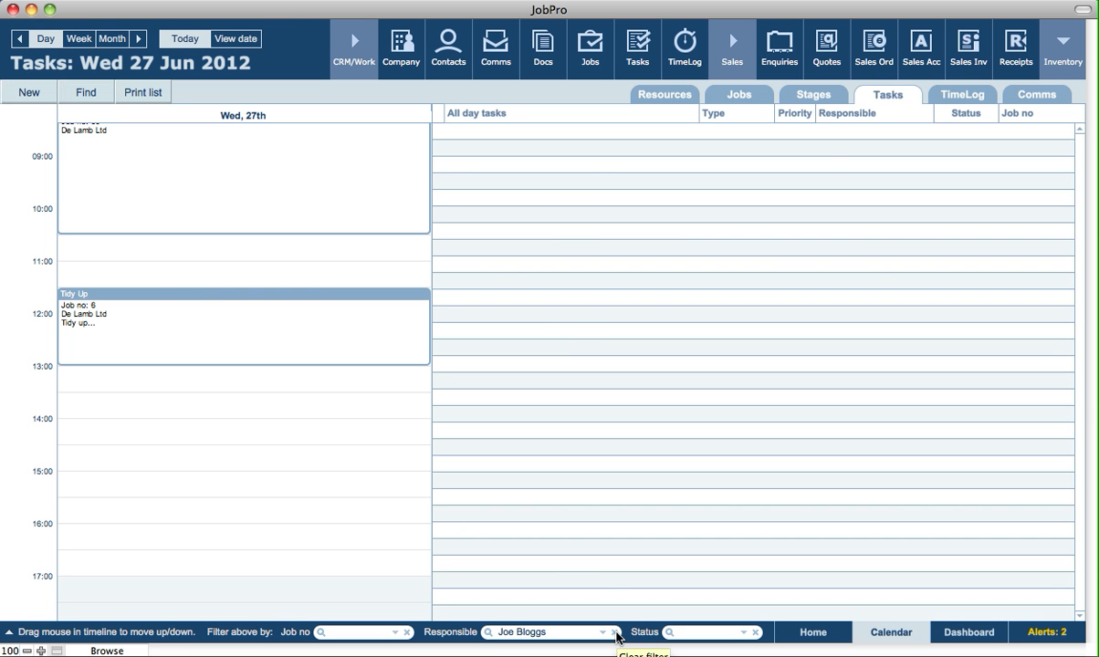
{"action": "mouse_move", "coordinate": [196, 296]}
{"action": "left_mouse_down"}
{"action": "mouse_move", "coordinate": [196, 387]}
{"action": "mouse_move", "coordinate": [202, 296]}
{"action": "left_mouse_up"}
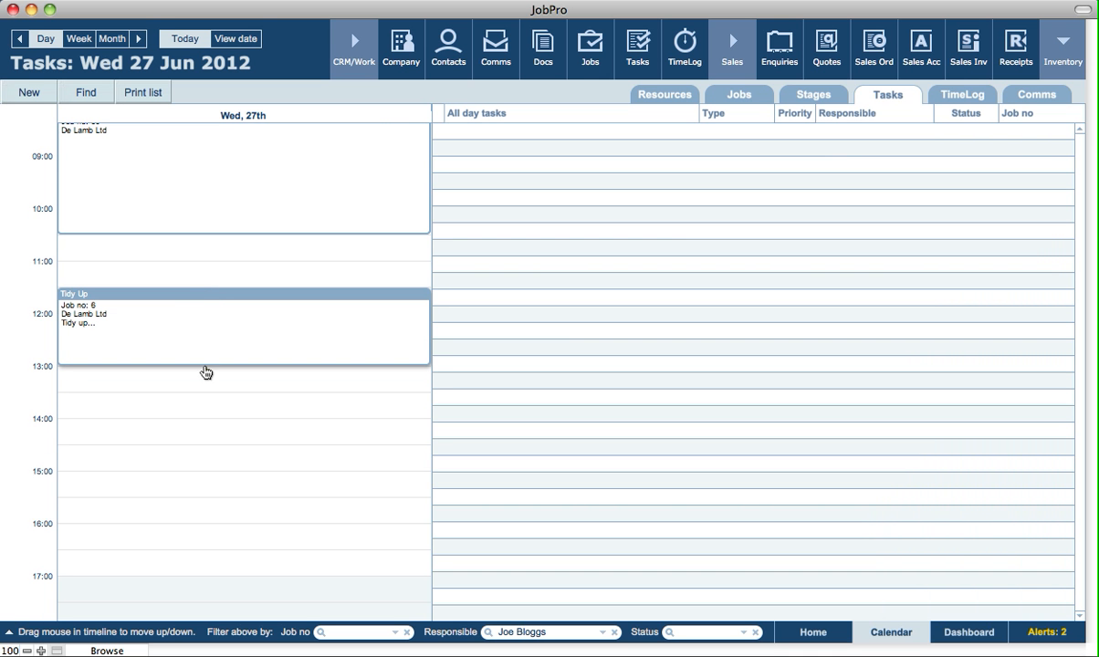
{"action": "left_click_drag", "start_coordinate": [207, 363], "coordinate": [208, 345]}
{"action": "left_click_drag", "start_coordinate": [205, 292], "coordinate": [213, 378]}
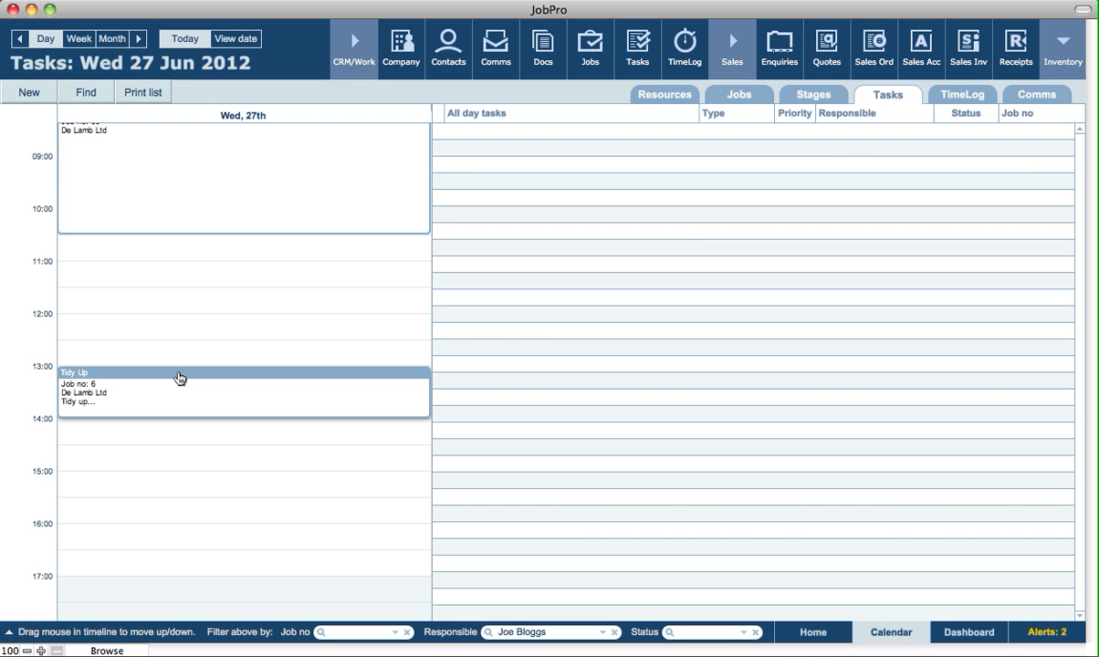
Step: Open the Tidy Up task's record from the calendar to check its start and finish times, and return to the calendar
{"action": "mouse_move", "coordinate": [141, 376]}
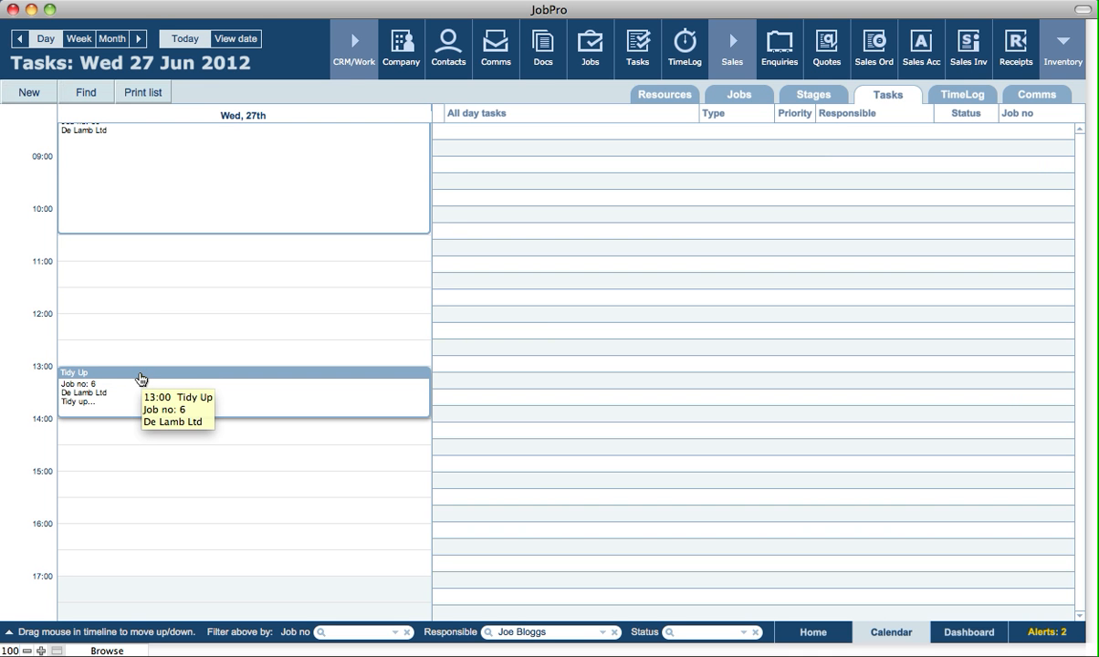
{"action": "left_click", "coordinate": [141, 377]}
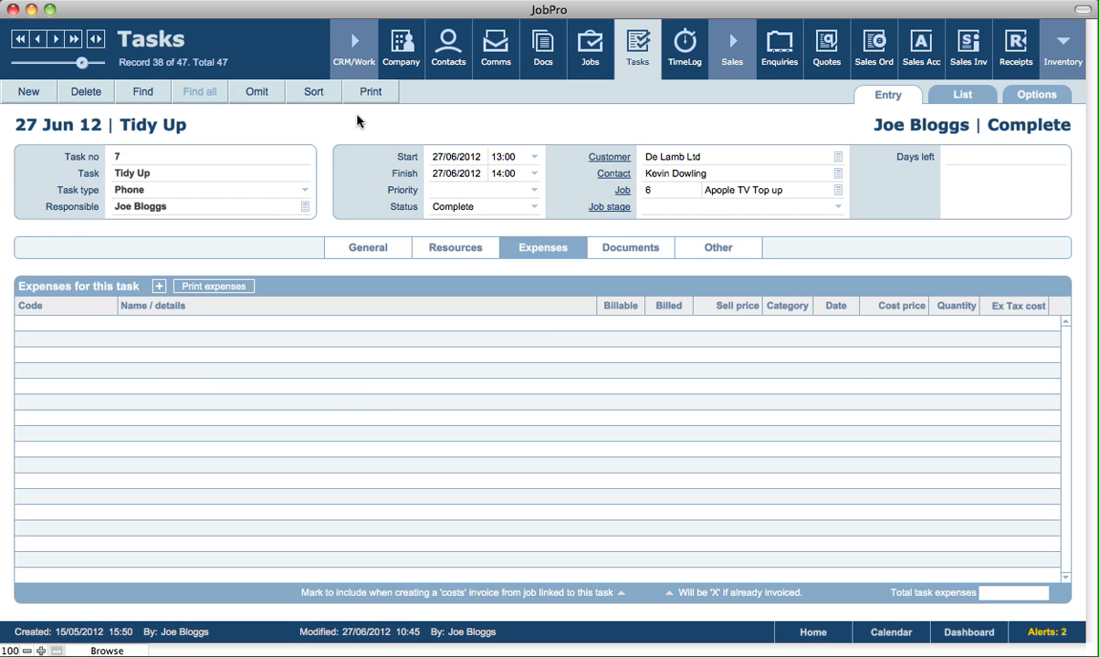
{"action": "left_click", "coordinate": [876, 632]}
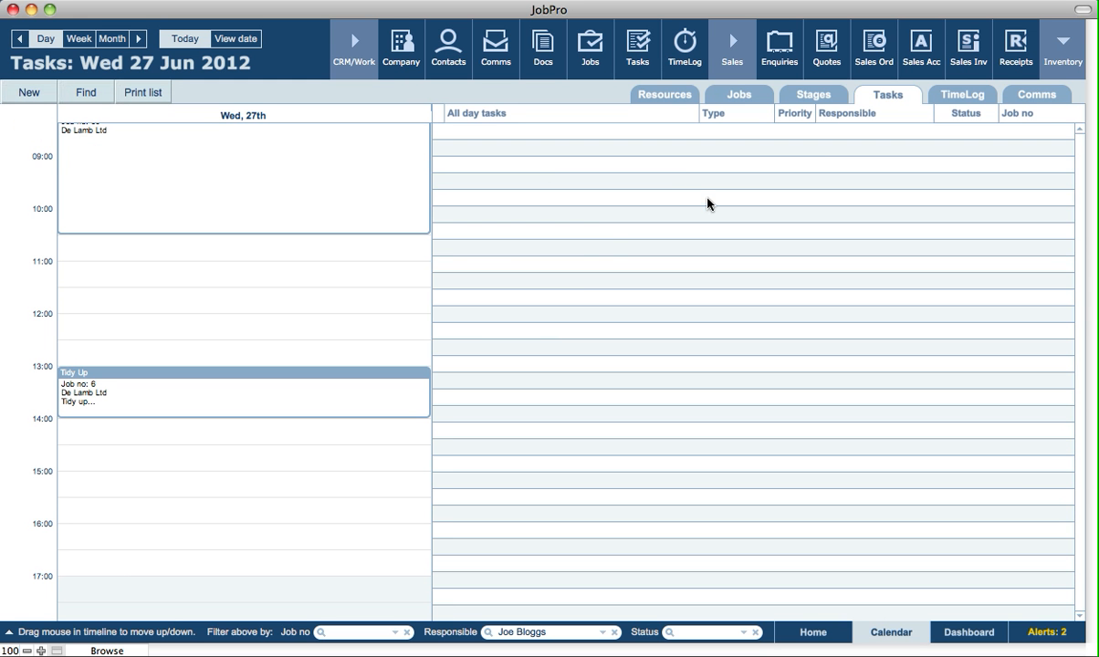
Step: Change the tasks calendar to the week view, display 30 days and check the details of Job task example
{"action": "left_click", "coordinate": [79, 38]}
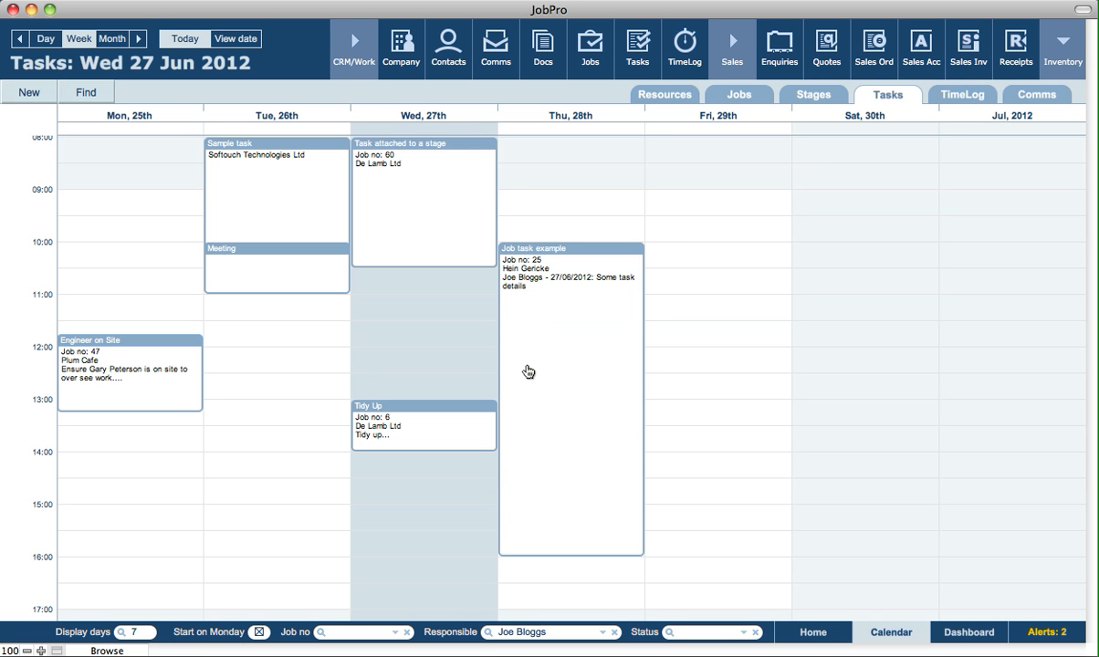
{"action": "left_click", "coordinate": [135, 632]}
{"action": "type", "text": "30"}
{"action": "key", "text": "Return"}
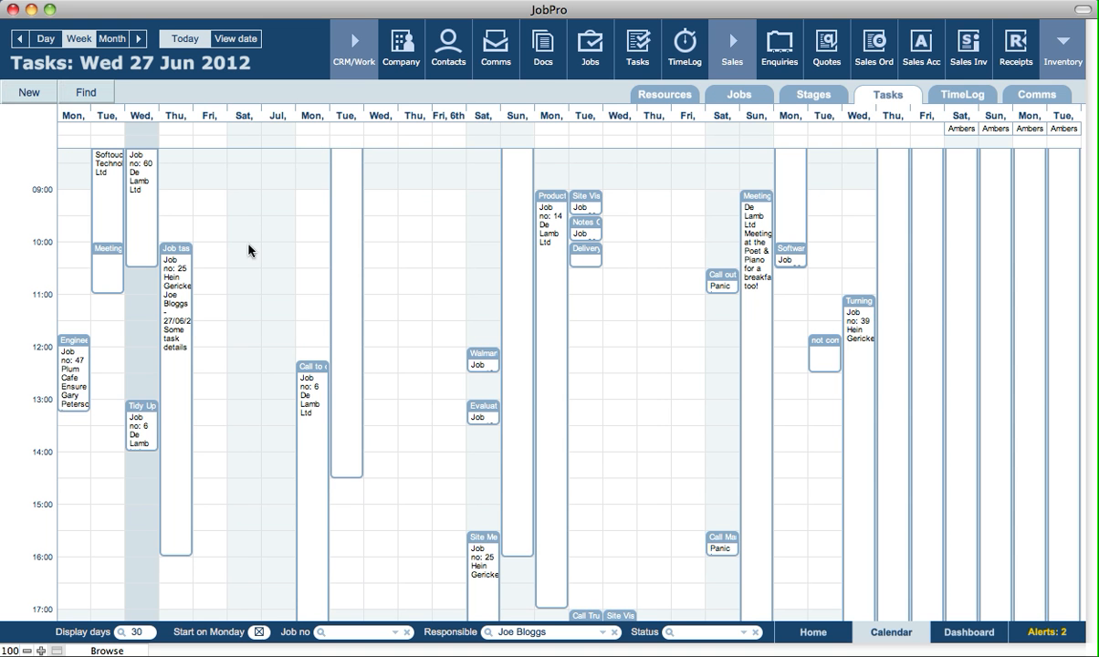
{"action": "mouse_move", "coordinate": [176, 253]}
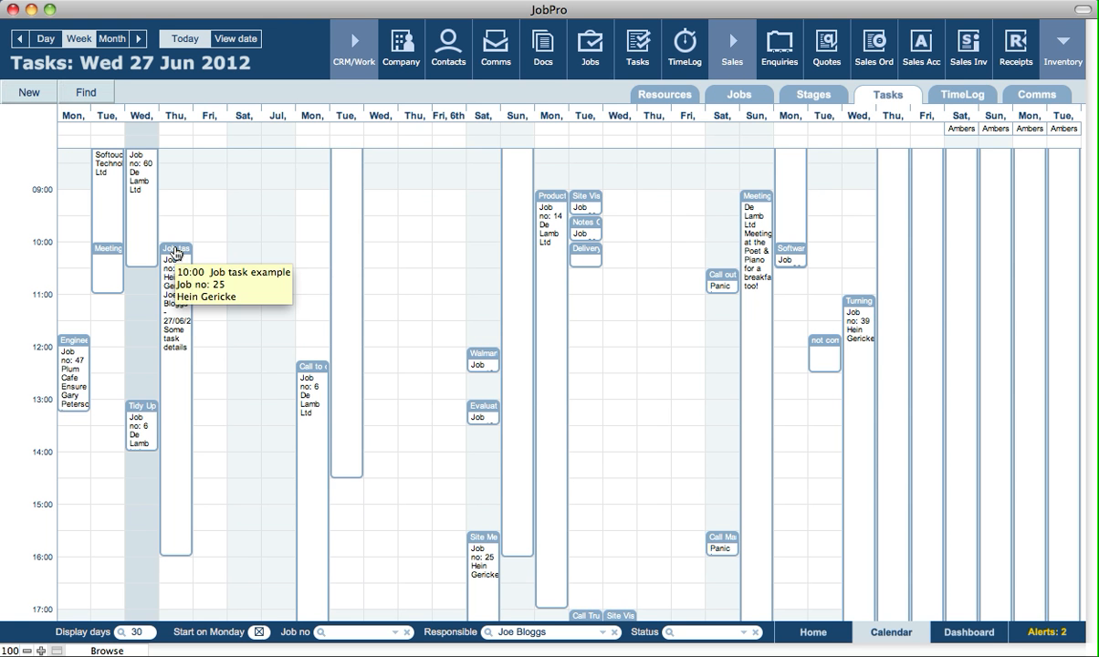
Step: Set the number of days displayed in the tasks calendar to 7
{"action": "left_click", "coordinate": [138, 631]}
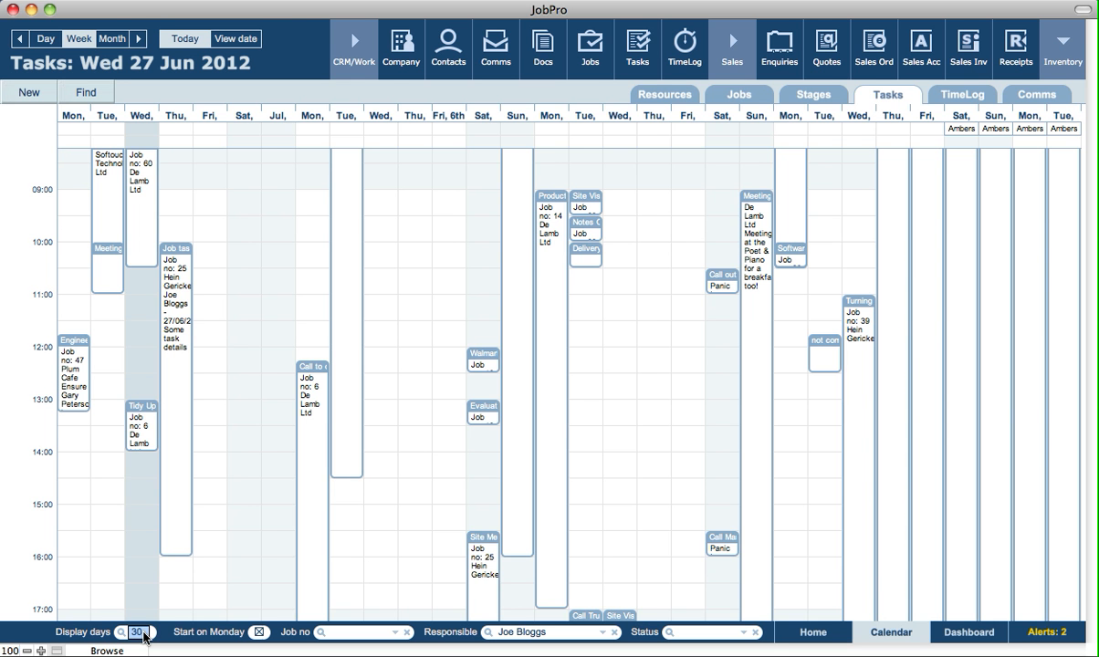
{"action": "type", "text": "7"}
{"action": "key", "text": "Return"}
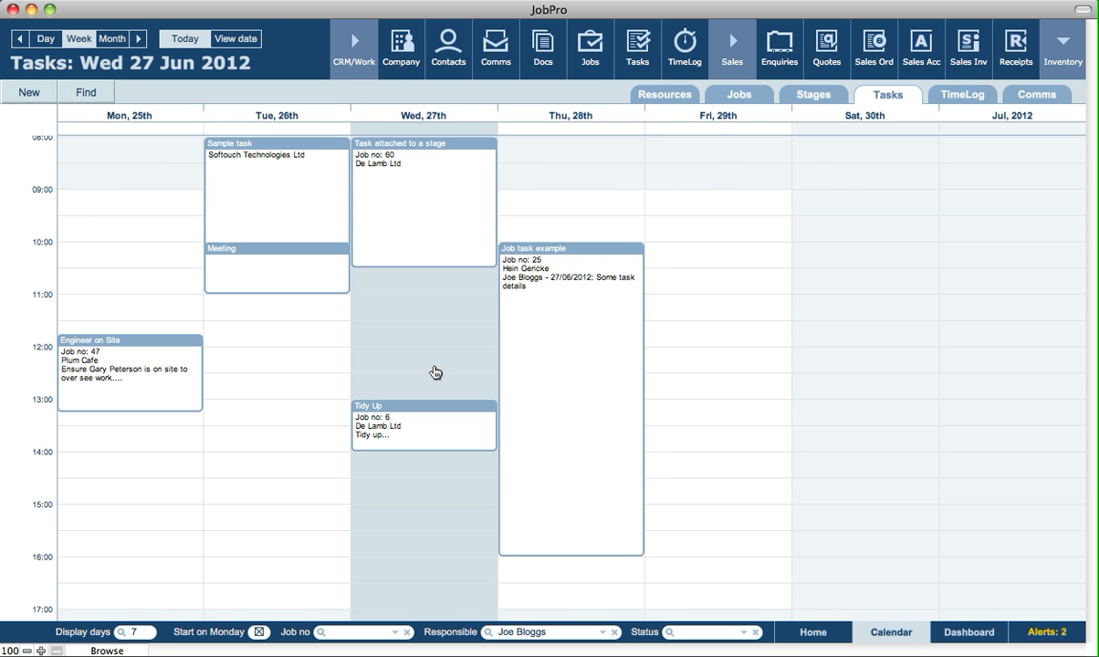
Step: Reschedule Job task example to 10:30 on Thursday 28th, check the times in its record and return to the calendar
{"action": "left_click_drag", "start_coordinate": [559, 249], "coordinate": [722, 253]}
{"action": "left_click_drag", "start_coordinate": [582, 252], "coordinate": [553, 285]}
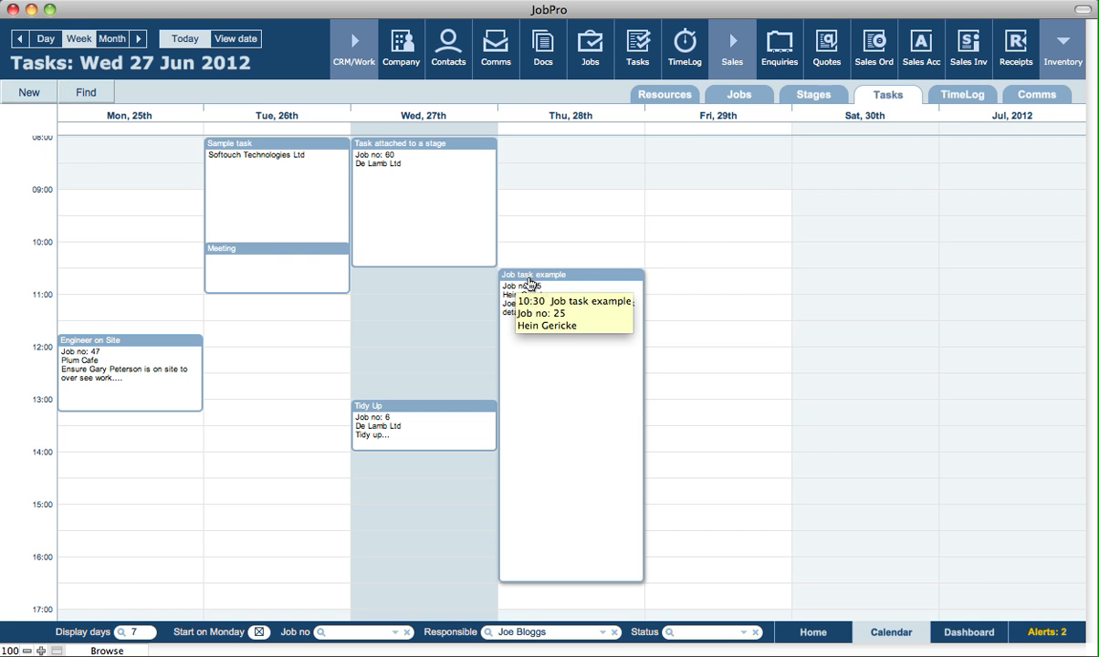
{"action": "double_click", "coordinate": [538, 279]}
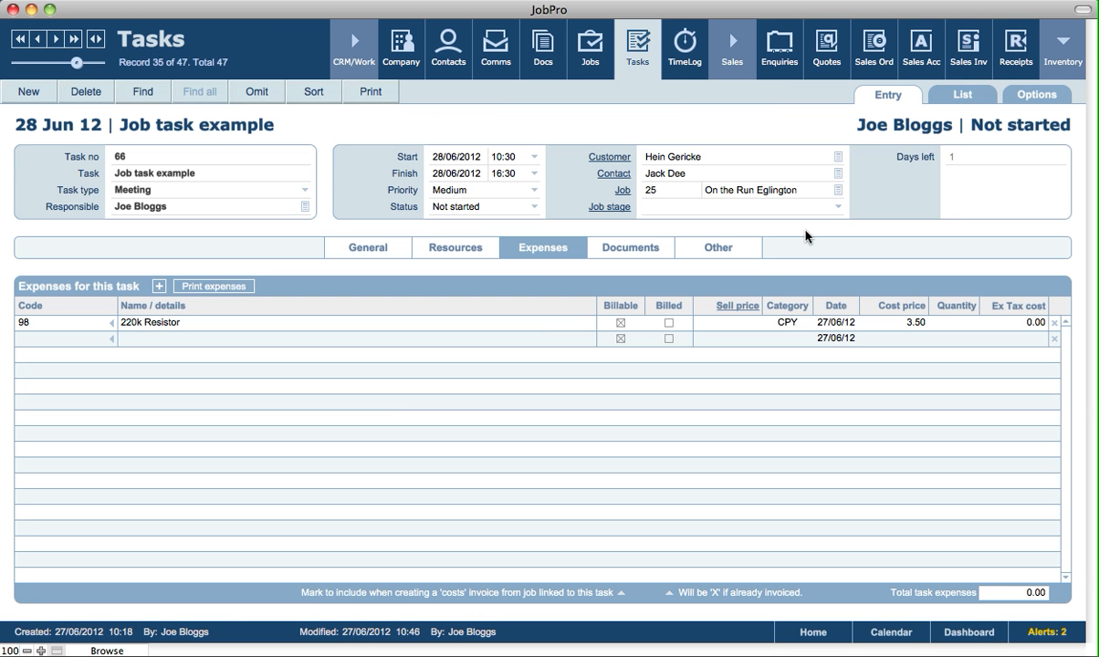
{"action": "left_click", "coordinate": [891, 631]}
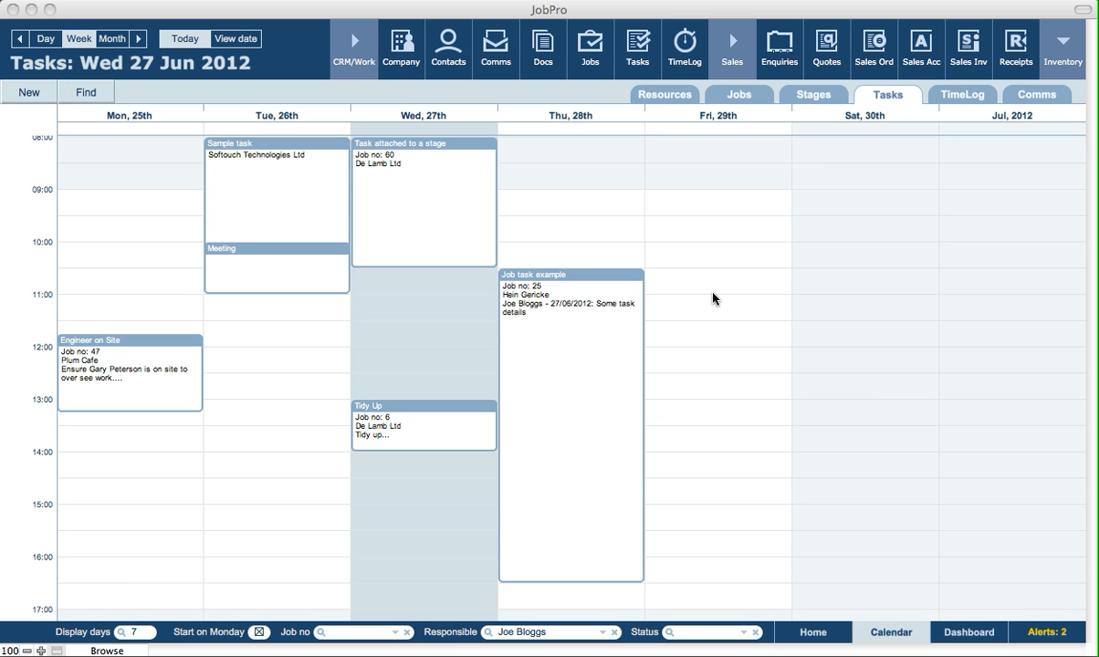
Step: Create a task named "Sample task" on Friday 29th from 10:30 to 11:30 and open its general details
{"action": "left_click", "coordinate": [688, 274]}
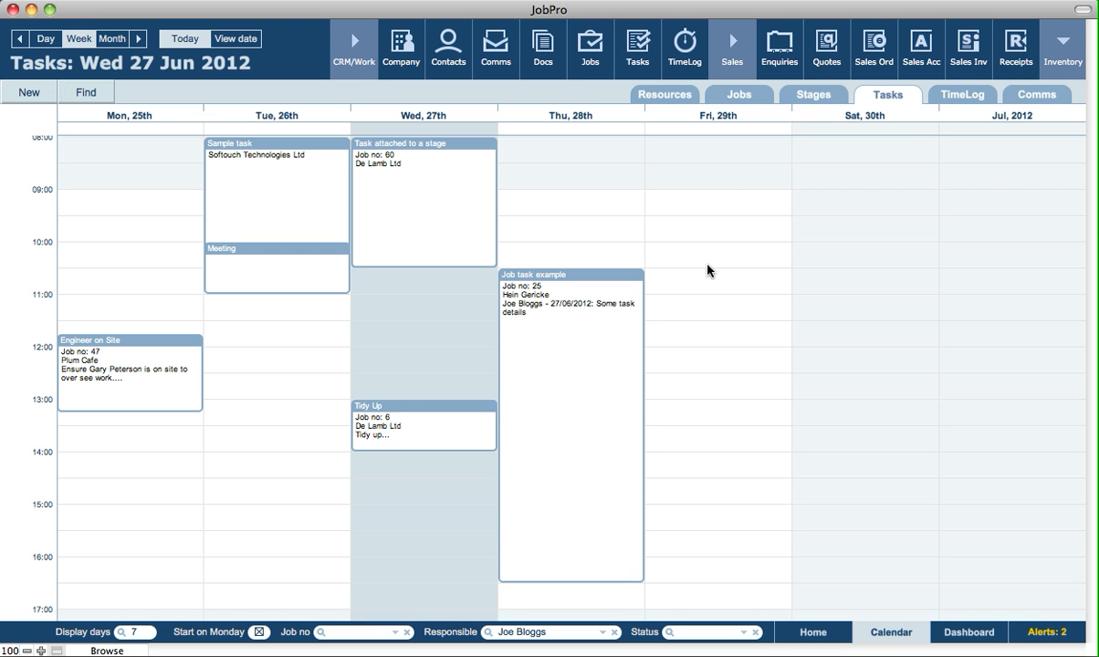
{"action": "left_click_drag", "start_coordinate": [691, 279], "coordinate": [693, 316]}
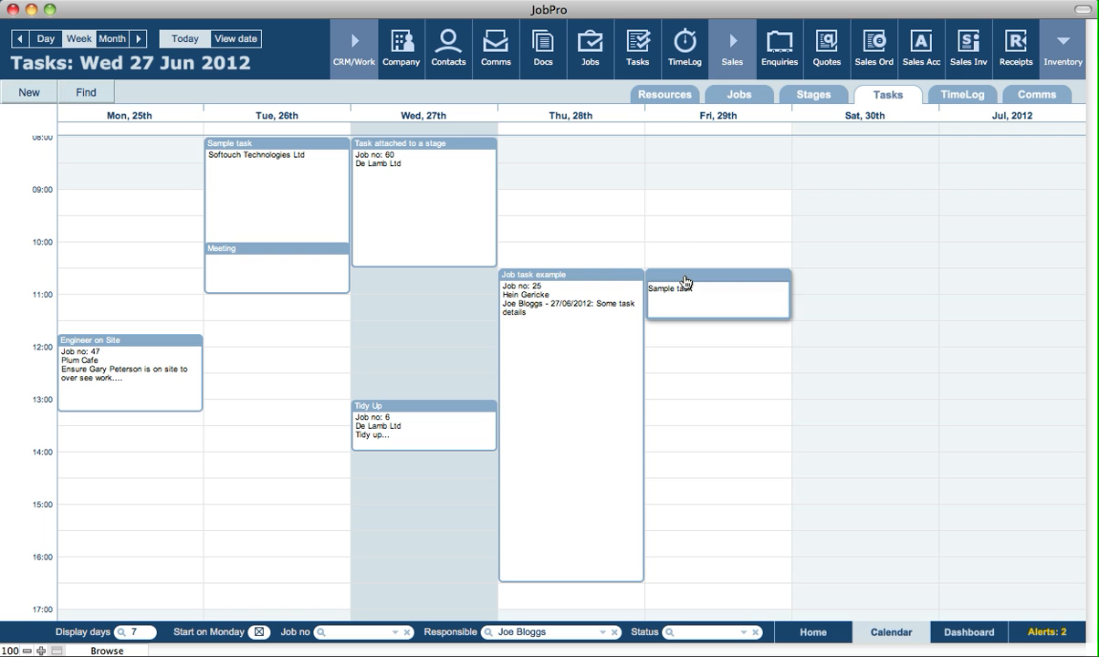
{"action": "left_click", "coordinate": [689, 281]}
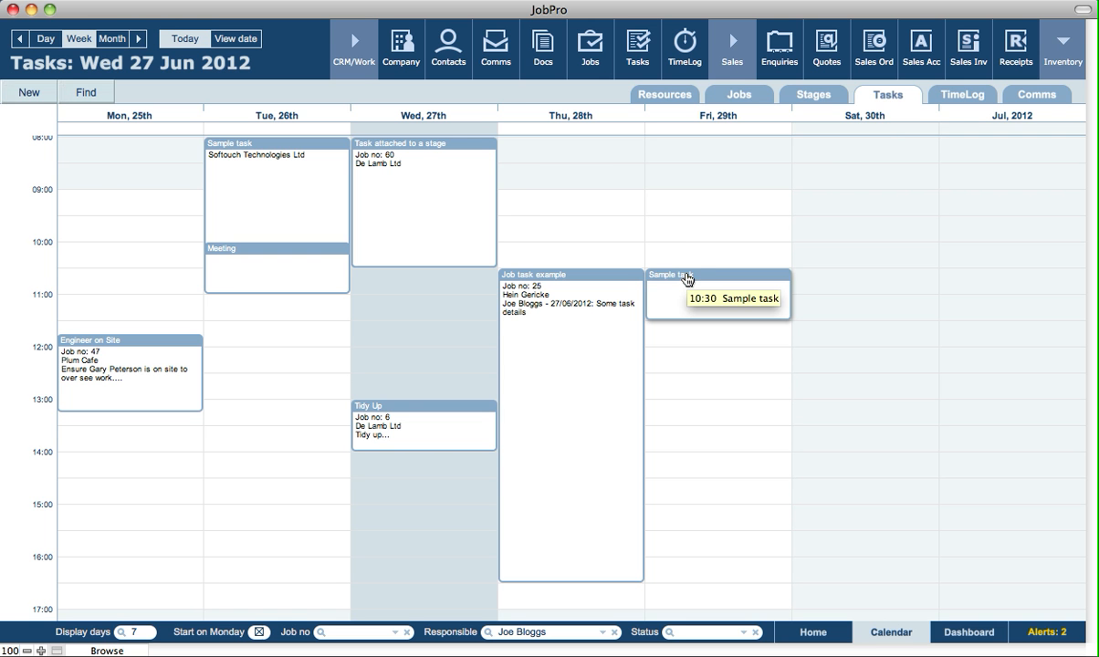
{"action": "double_click", "coordinate": [688, 275]}
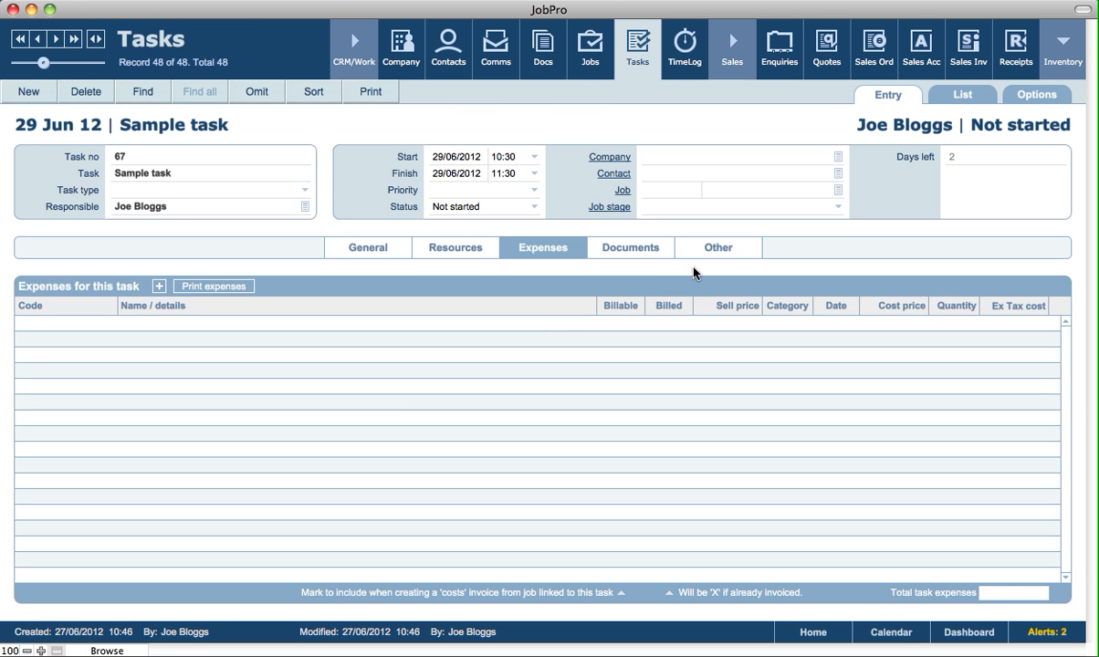
{"action": "left_click", "coordinate": [370, 250]}
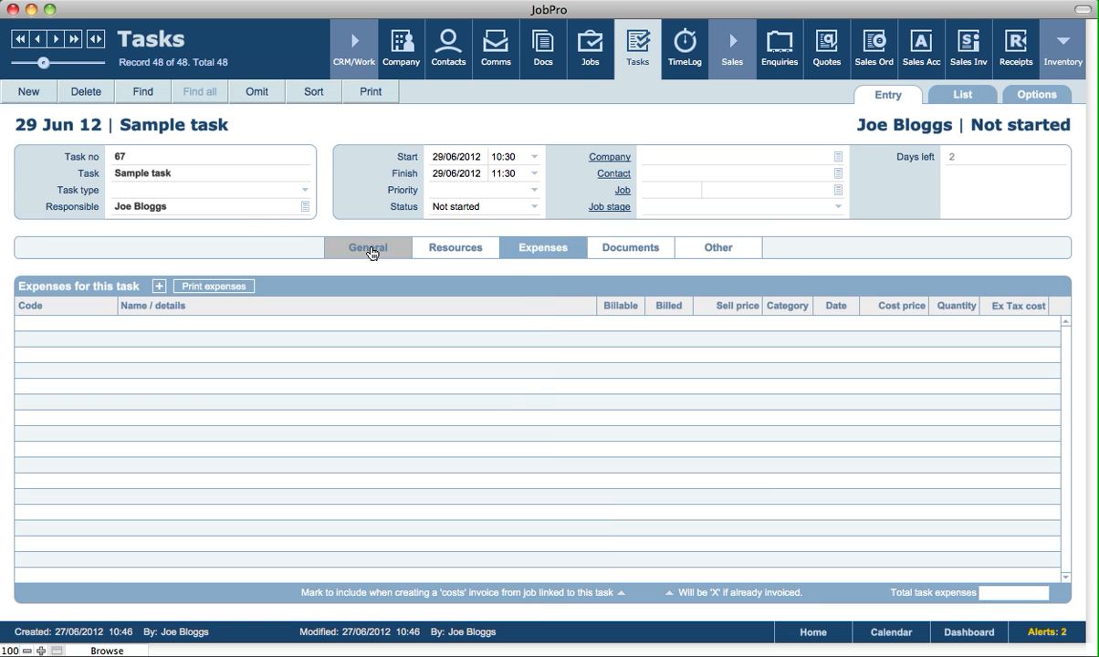